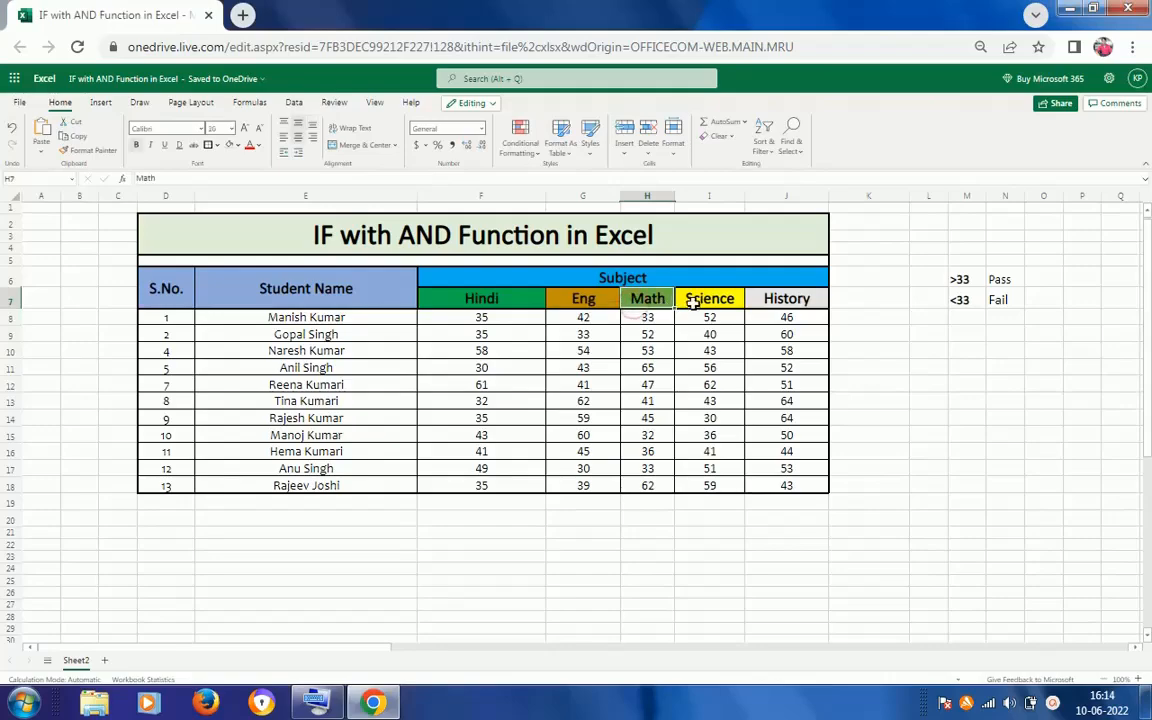
{"action": "left_click", "coordinate": [728, 301]}
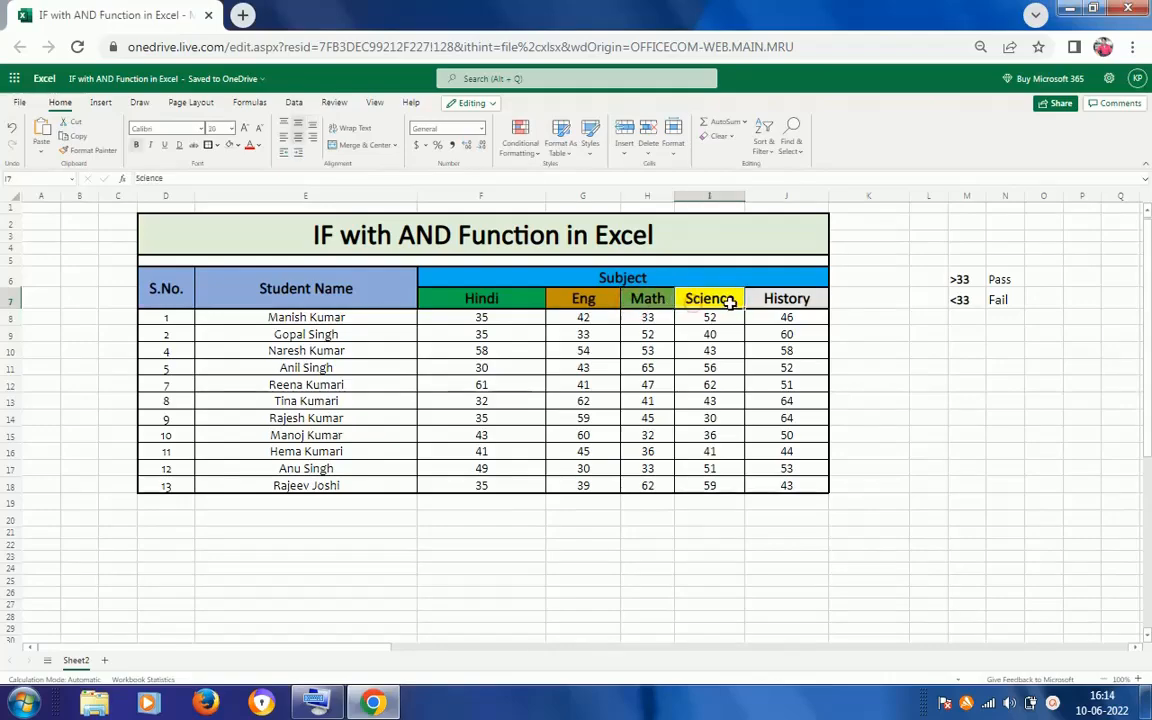
{"action": "left_click", "coordinate": [483, 317]}
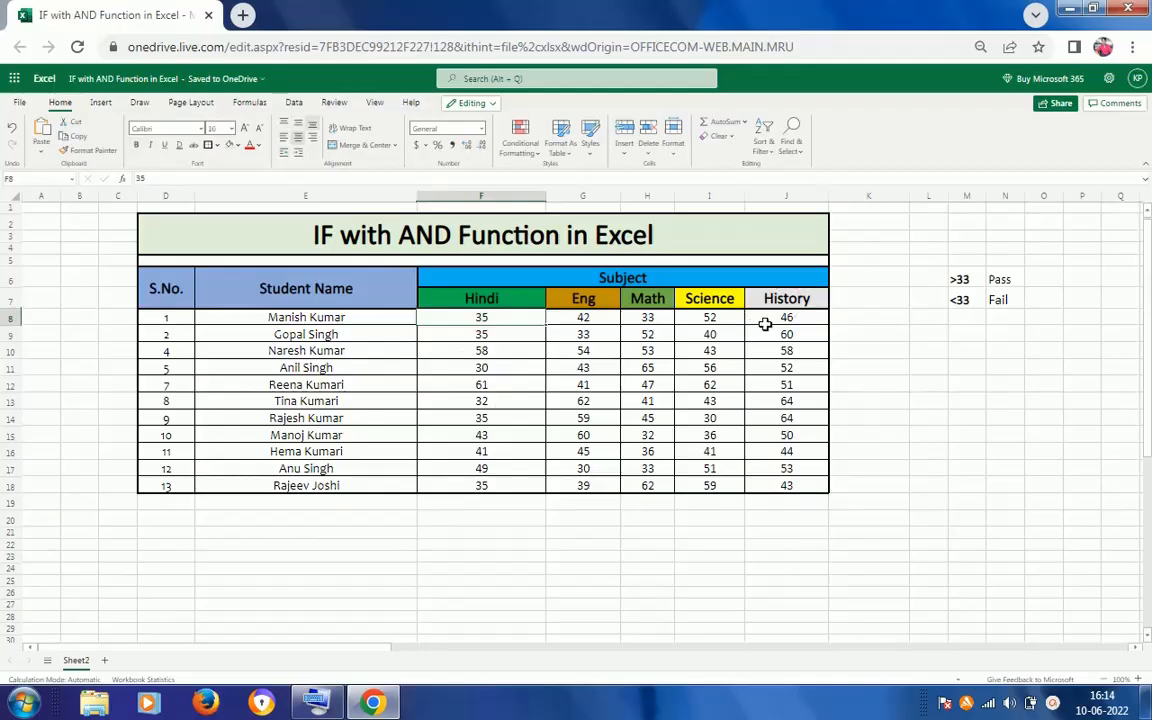
{"action": "left_click", "coordinate": [1029, 281]}
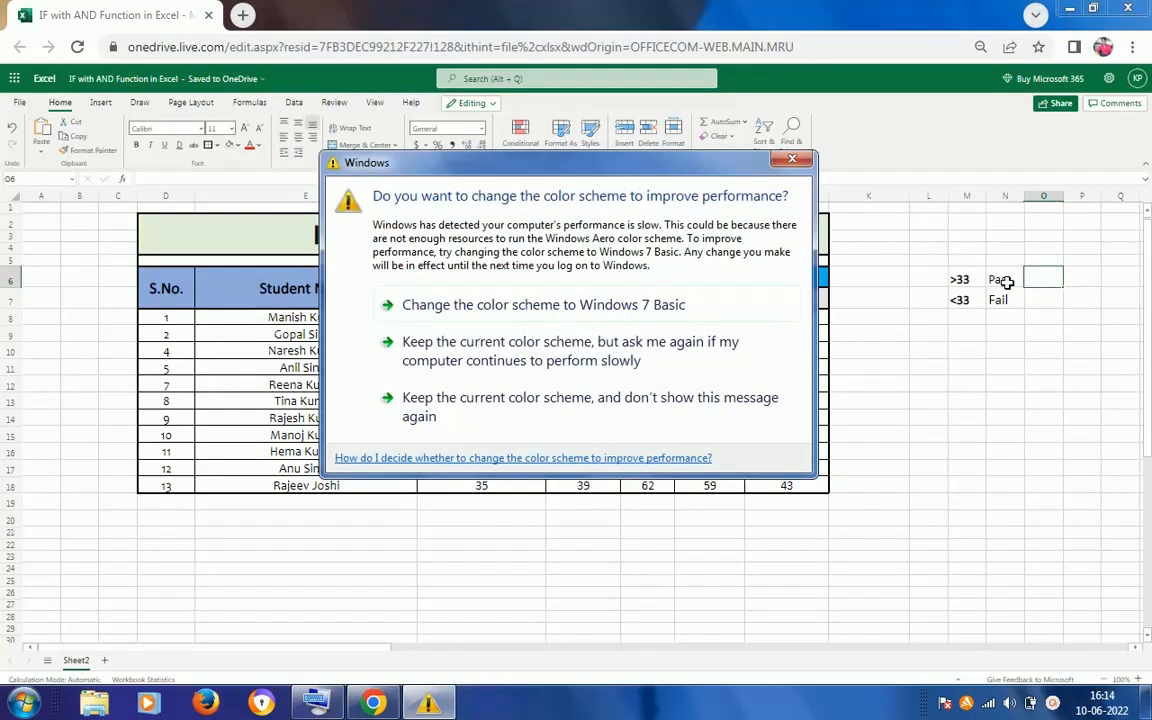
Answer the Windows performance prompt by keeping the current color scheme and asking again if the computer continues to perform slowly.
{"action": "left_click", "coordinate": [527, 358]}
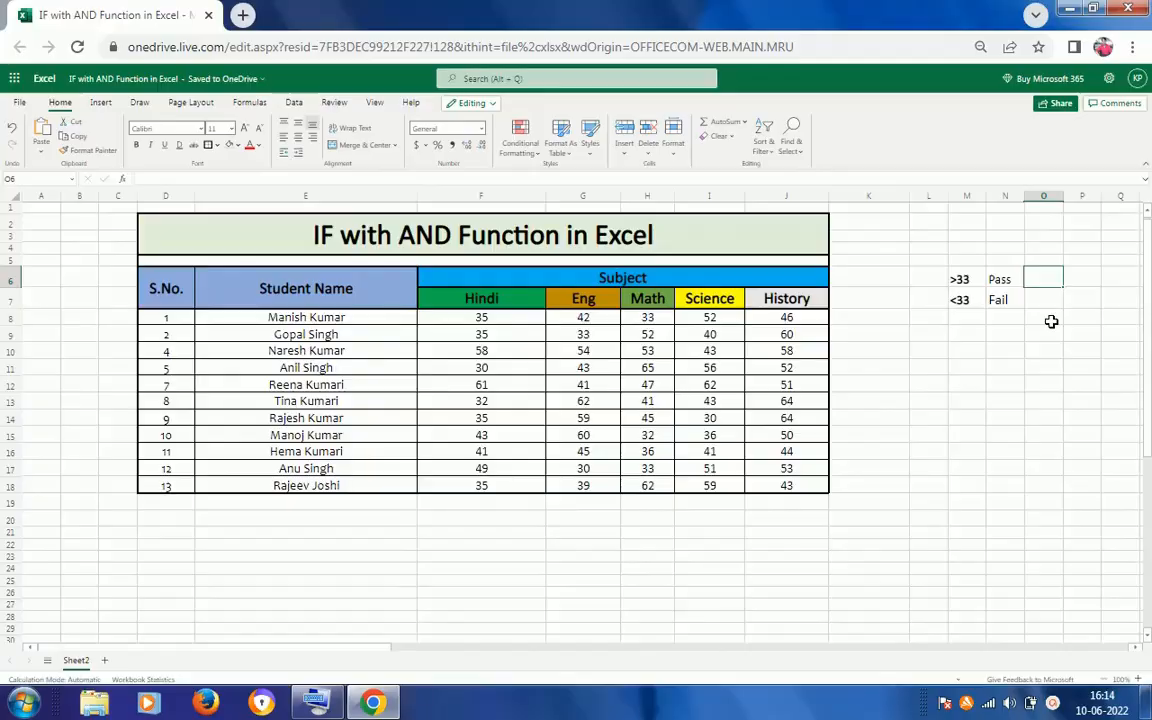
Start an IF formula in cell K8 that tests whether the History mark is above 33, up to the value-if-true quote: =IF(J8>33,".
{"action": "left_click", "coordinate": [842, 322]}
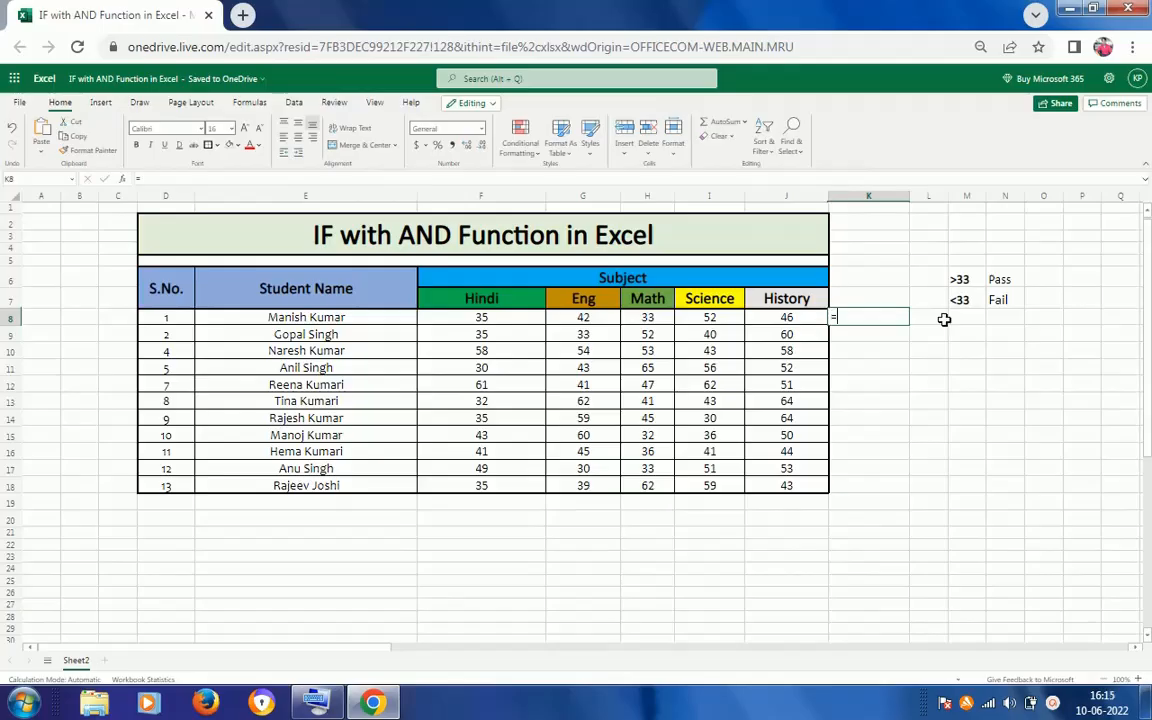
{"action": "type", "text": "=i"}
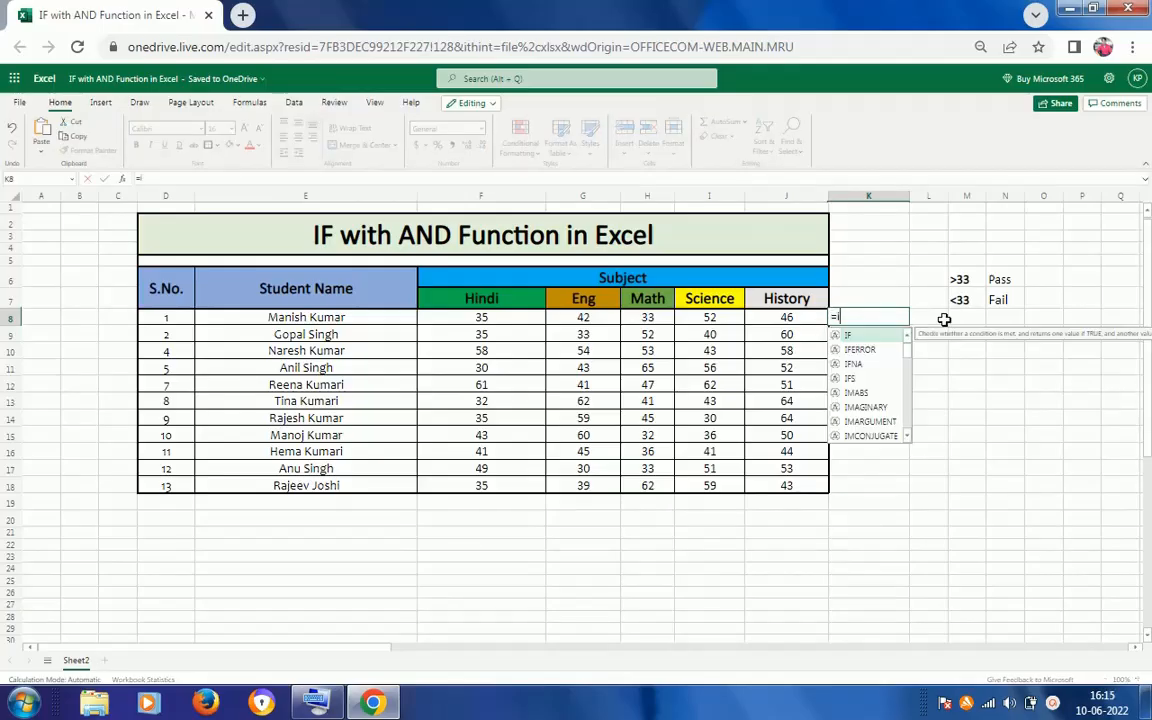
{"action": "key", "text": "Tab"}
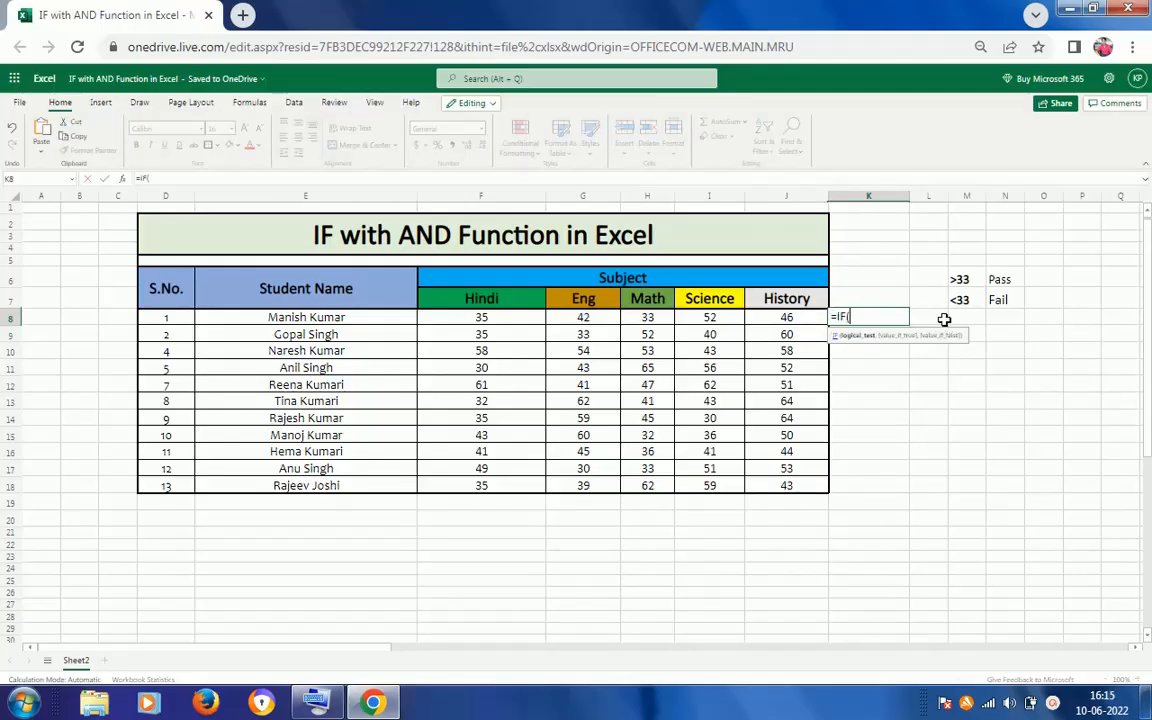
{"action": "left_click", "coordinate": [801, 318]}
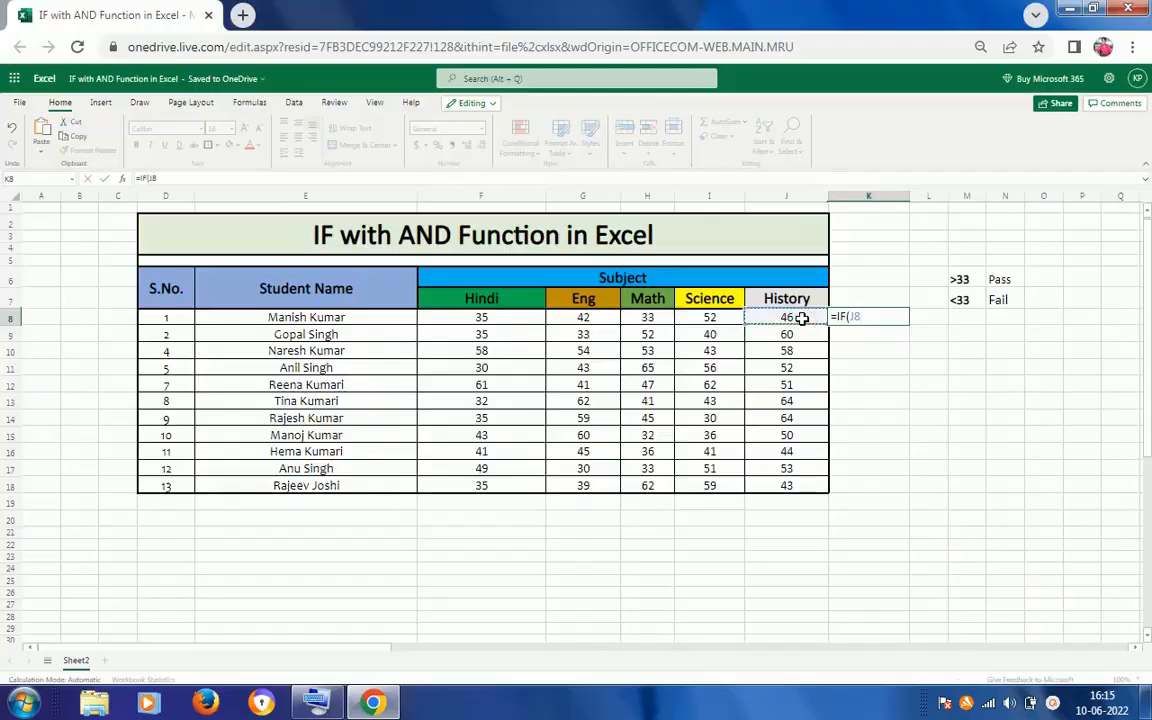
{"action": "type", "text": ">"}
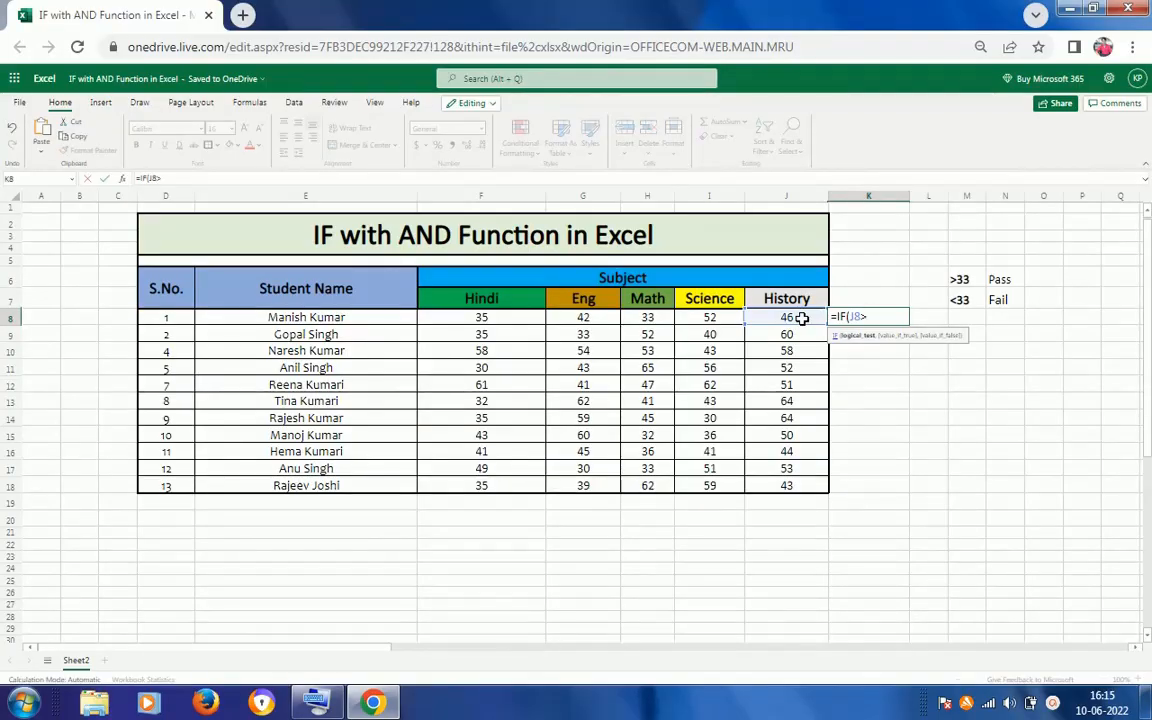
{"action": "type", "text": "33,"}
{"action": "type", "text": "\""}
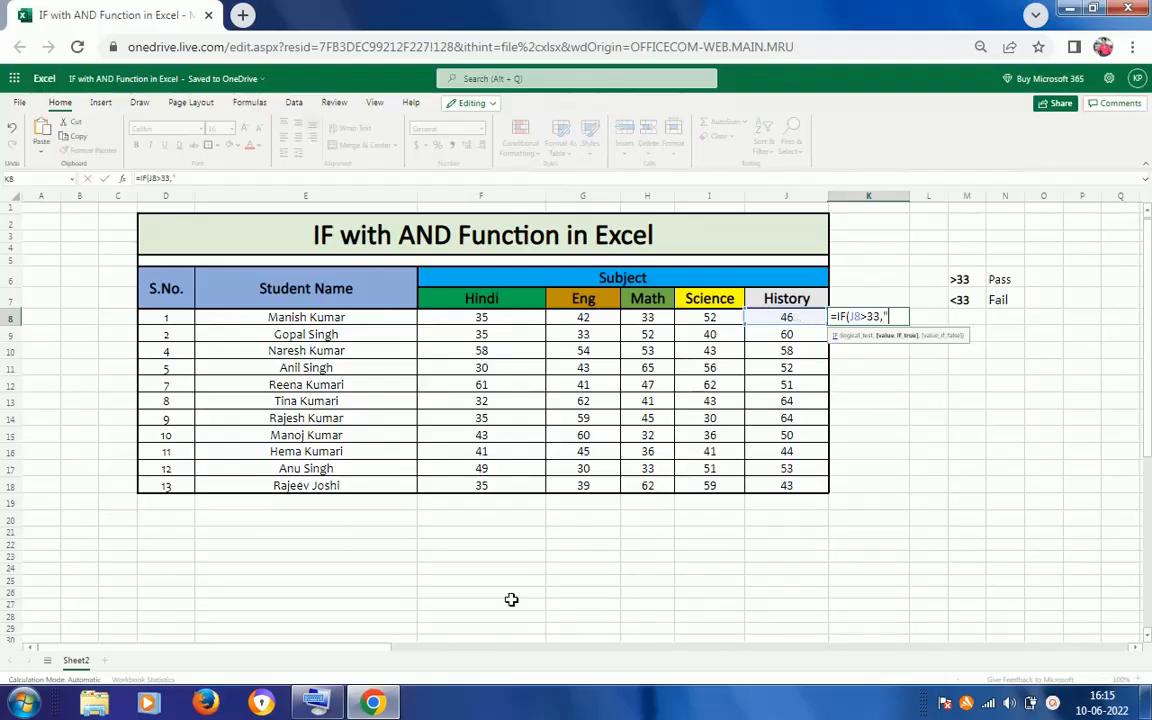
Enter "Pass" as the value if true in the K8 formula using the on-screen keyboard.
{"action": "left_click", "coordinate": [318, 700]}
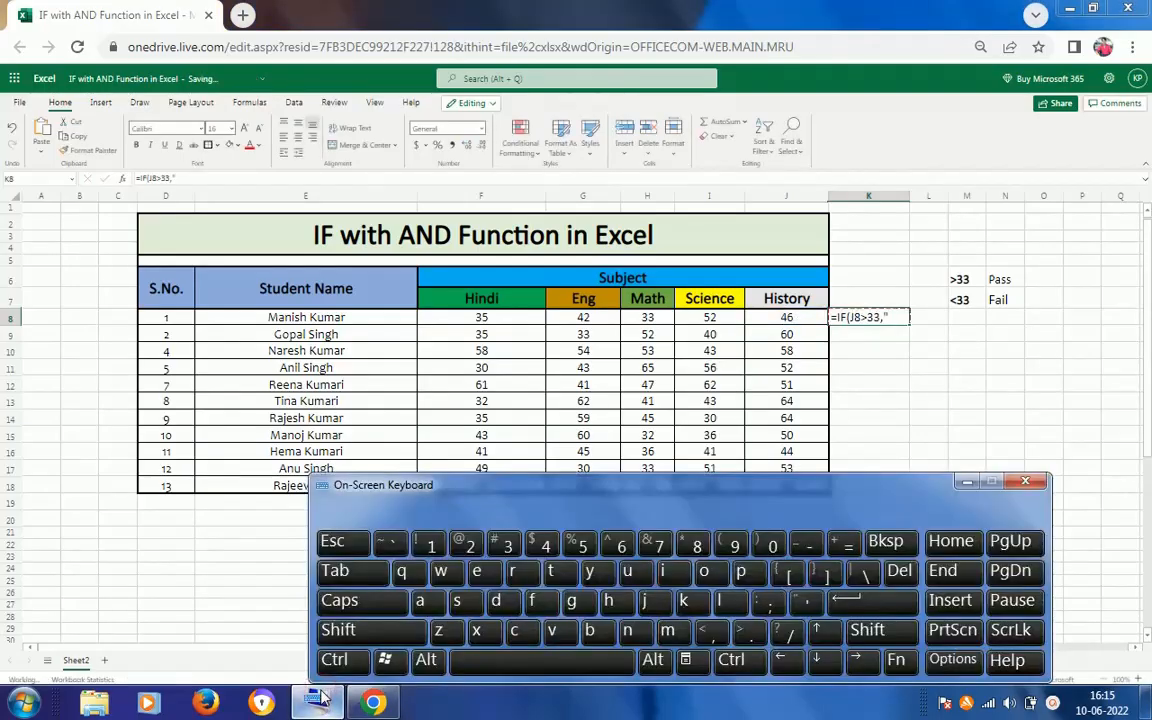
{"action": "double_click", "coordinate": [896, 320]}
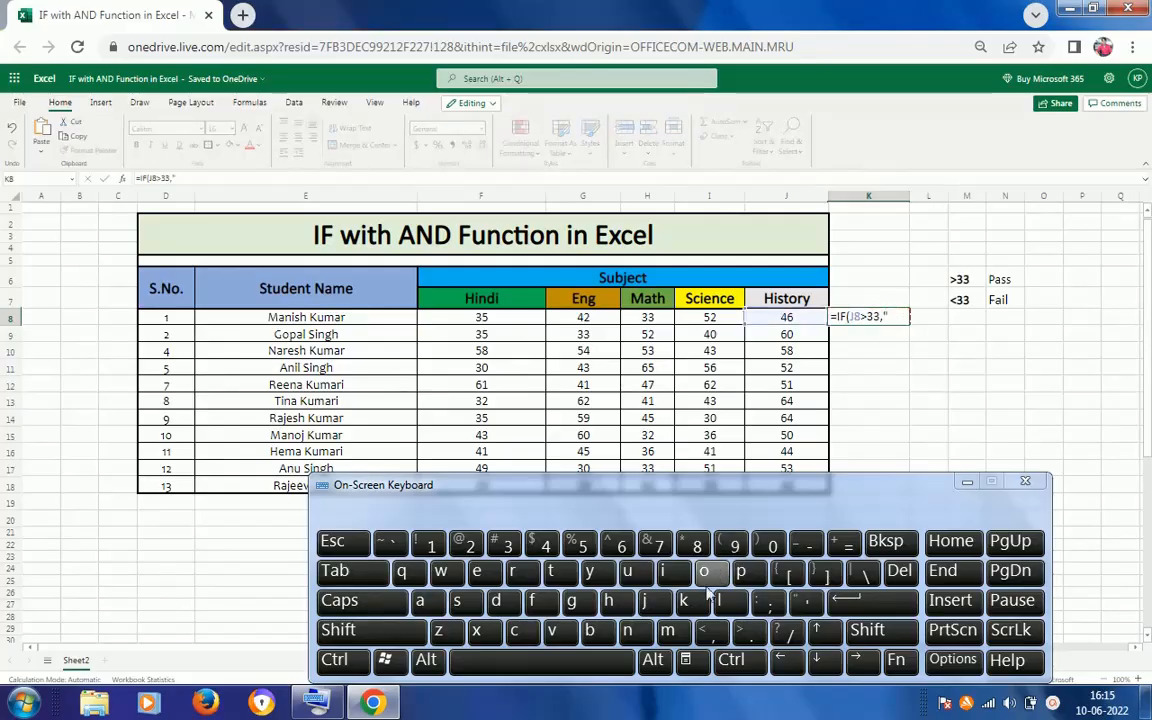
{"action": "left_click", "coordinate": [395, 635]}
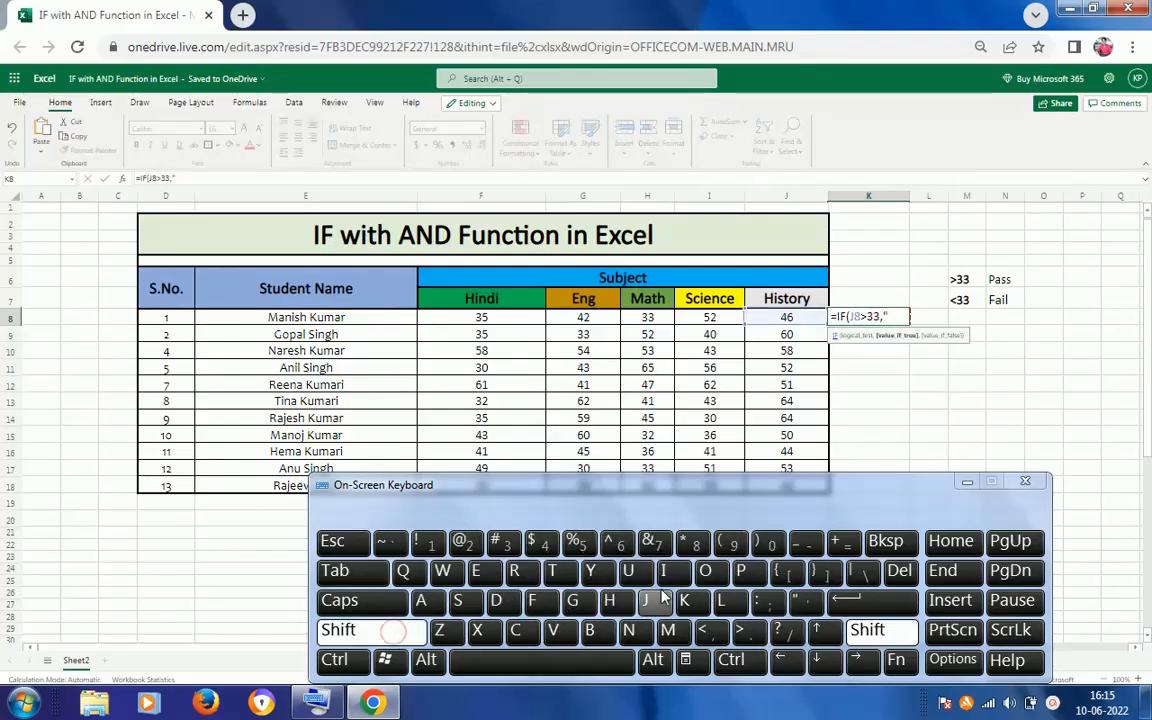
{"action": "left_click", "coordinate": [740, 570]}
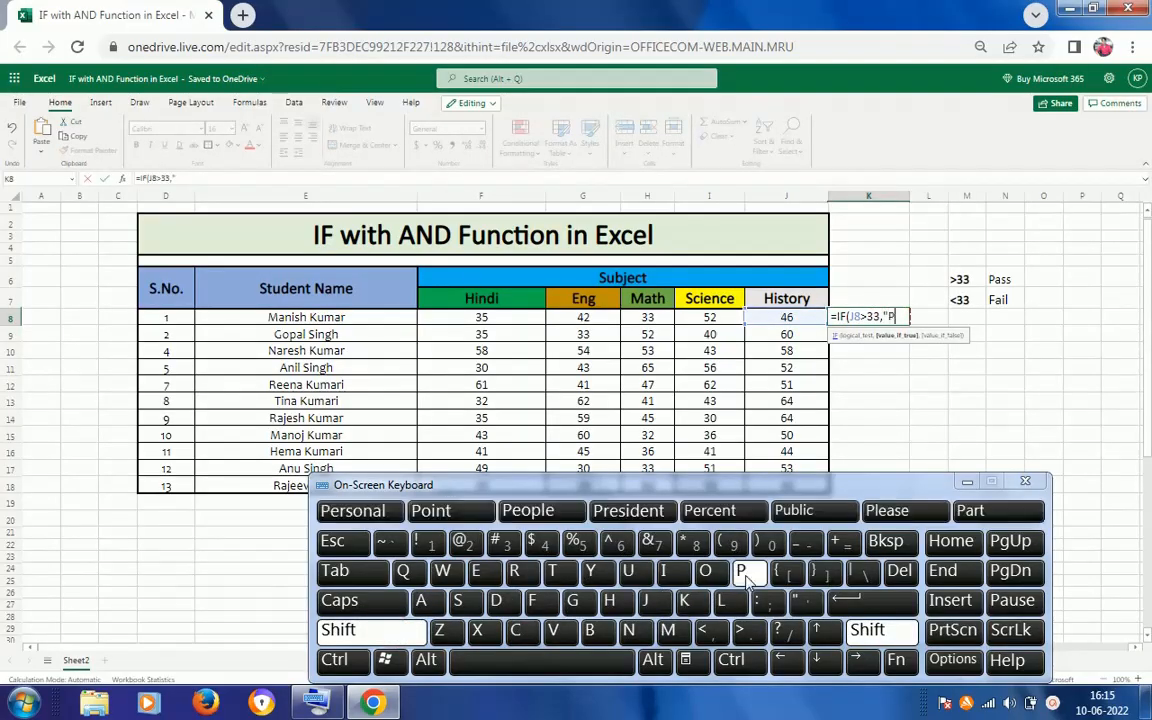
{"action": "left_click", "coordinate": [422, 600]}
{"action": "left_click", "coordinate": [460, 603]}
{"action": "left_click", "coordinate": [463, 605]}
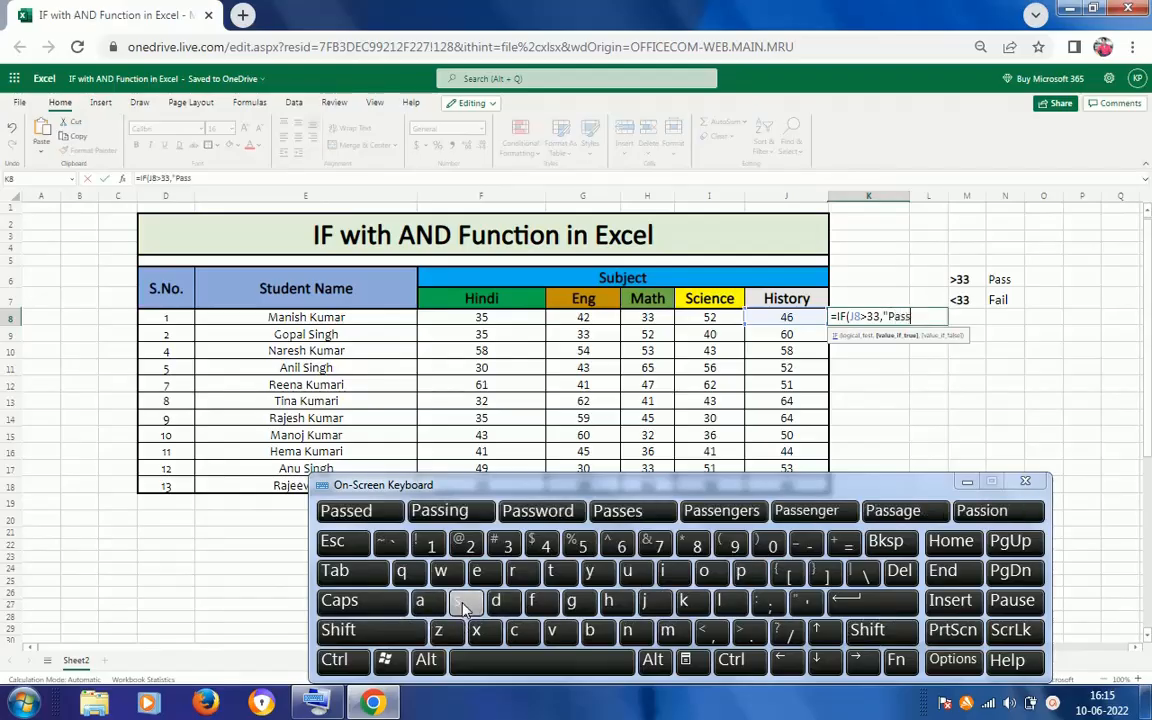
{"action": "type", "text": "\""}
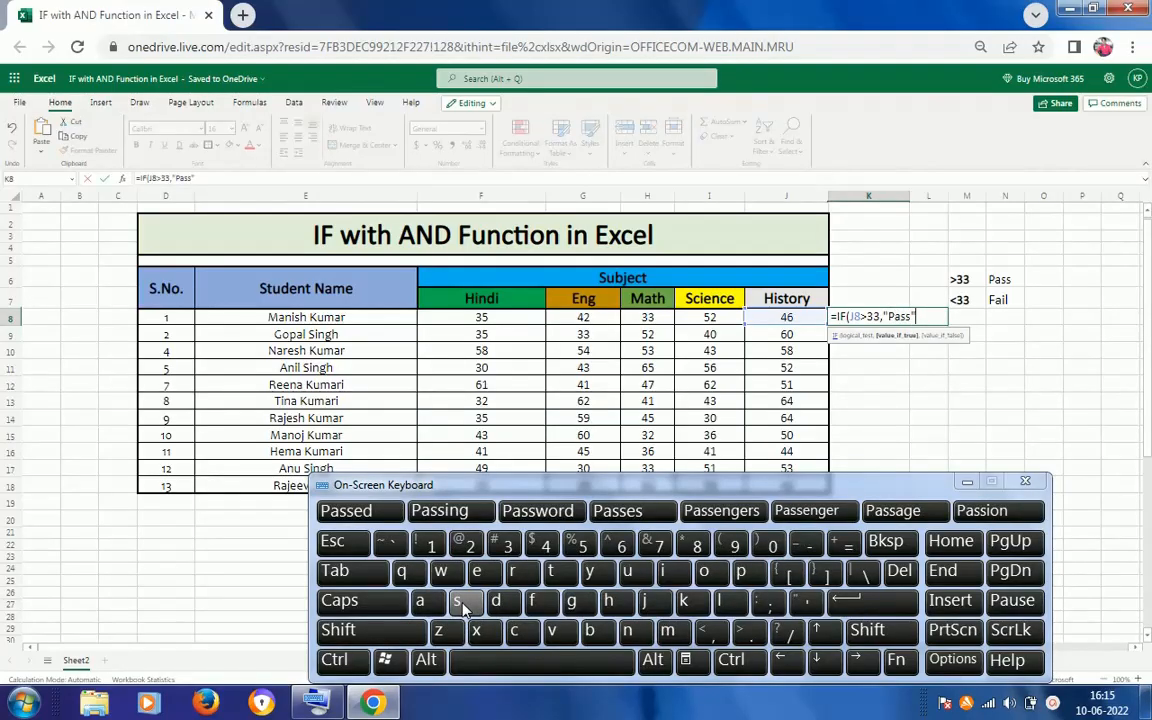
{"action": "type", "text": ","}
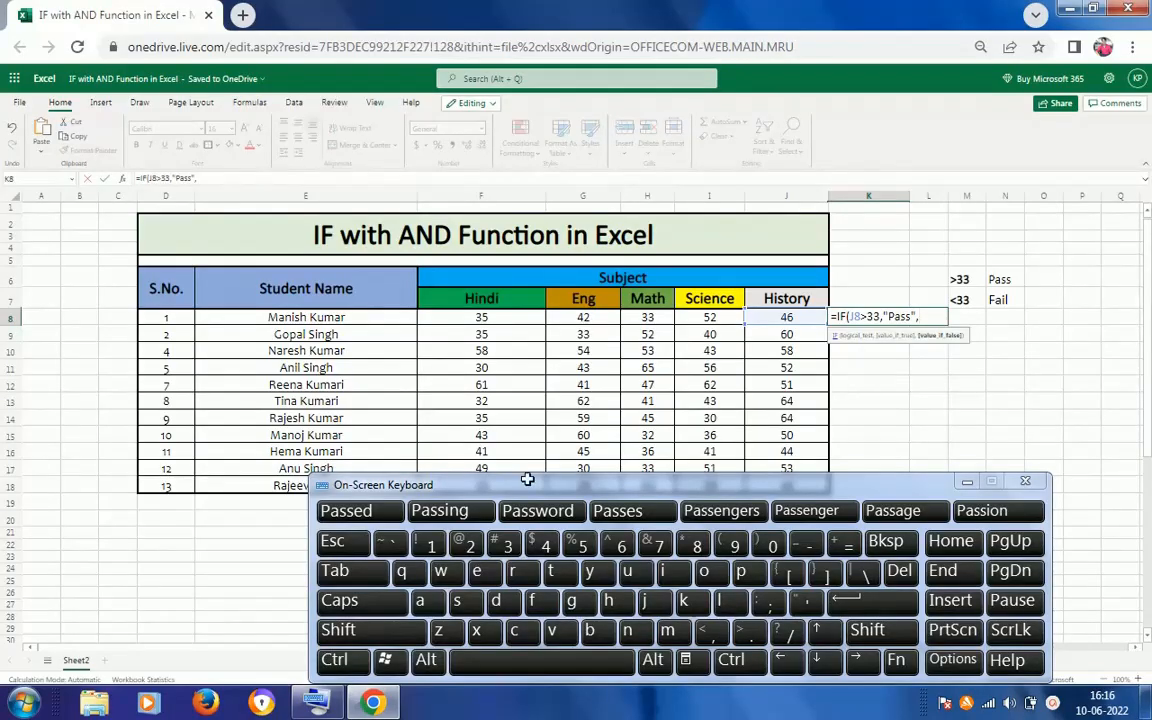
Complete the K8 formula with "Fail" as the value if false, confirm it and put the on-screen keyboard away.
{"action": "type", "text": "\""}
{"action": "left_click", "coordinate": [340, 632]}
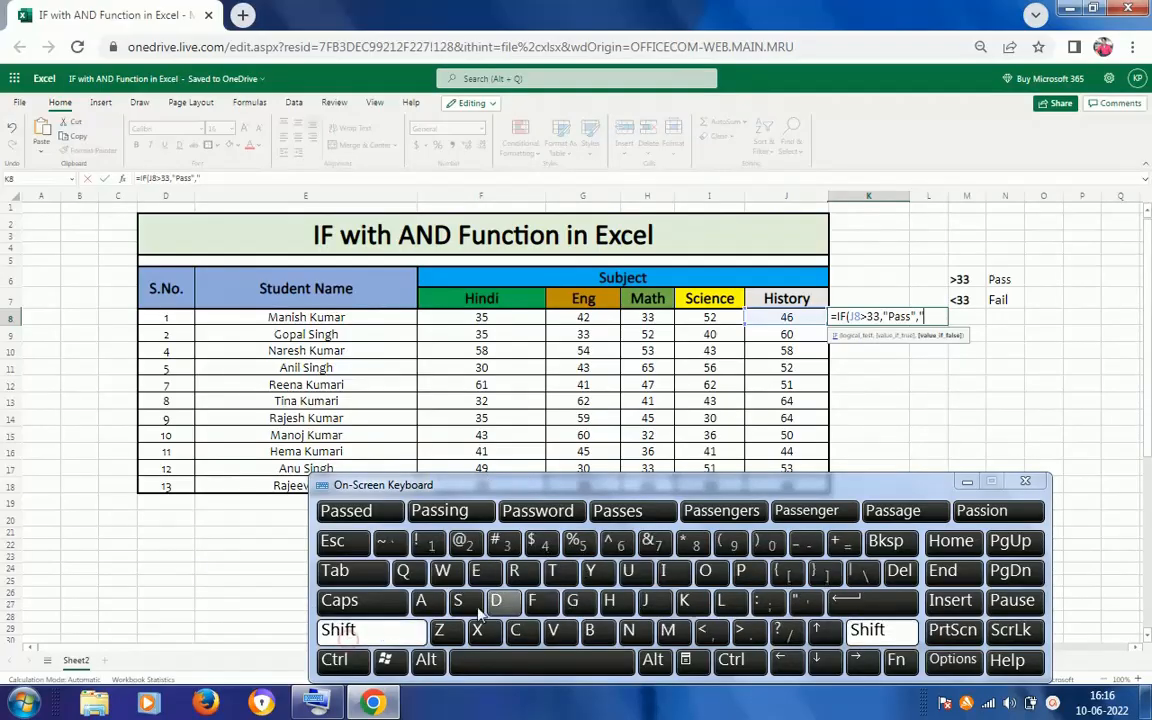
{"action": "left_click", "coordinate": [537, 602]}
{"action": "left_click", "coordinate": [422, 601]}
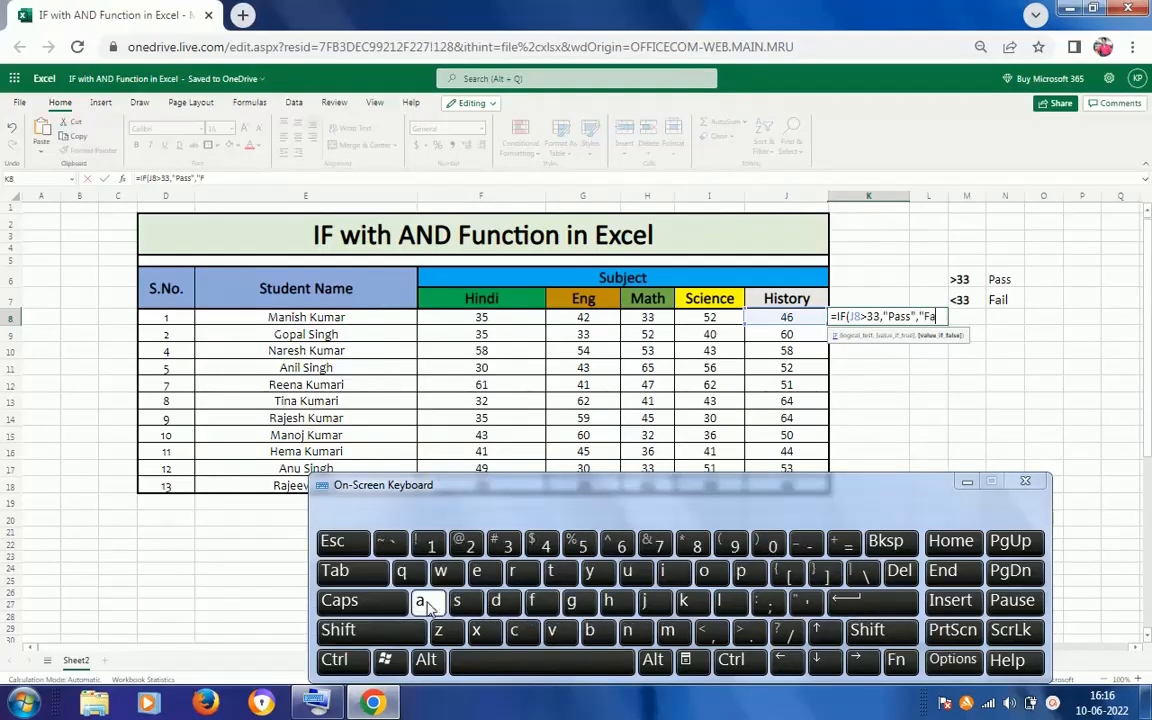
{"action": "left_click", "coordinate": [668, 577]}
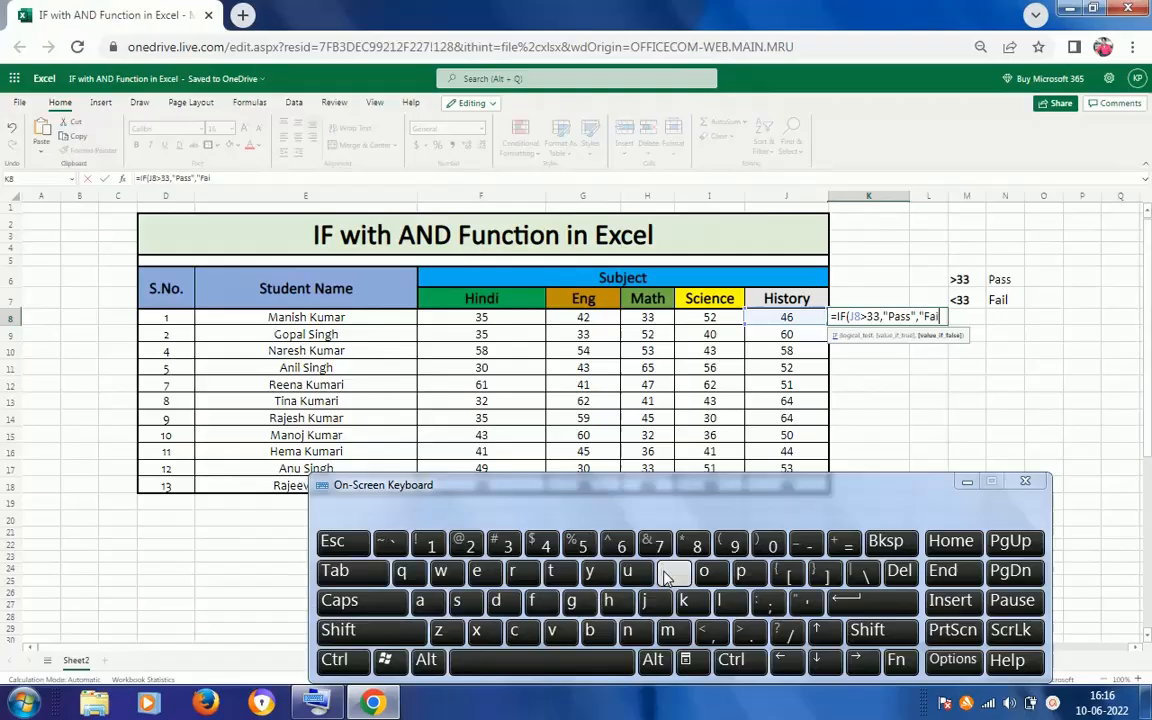
{"action": "left_click", "coordinate": [728, 600]}
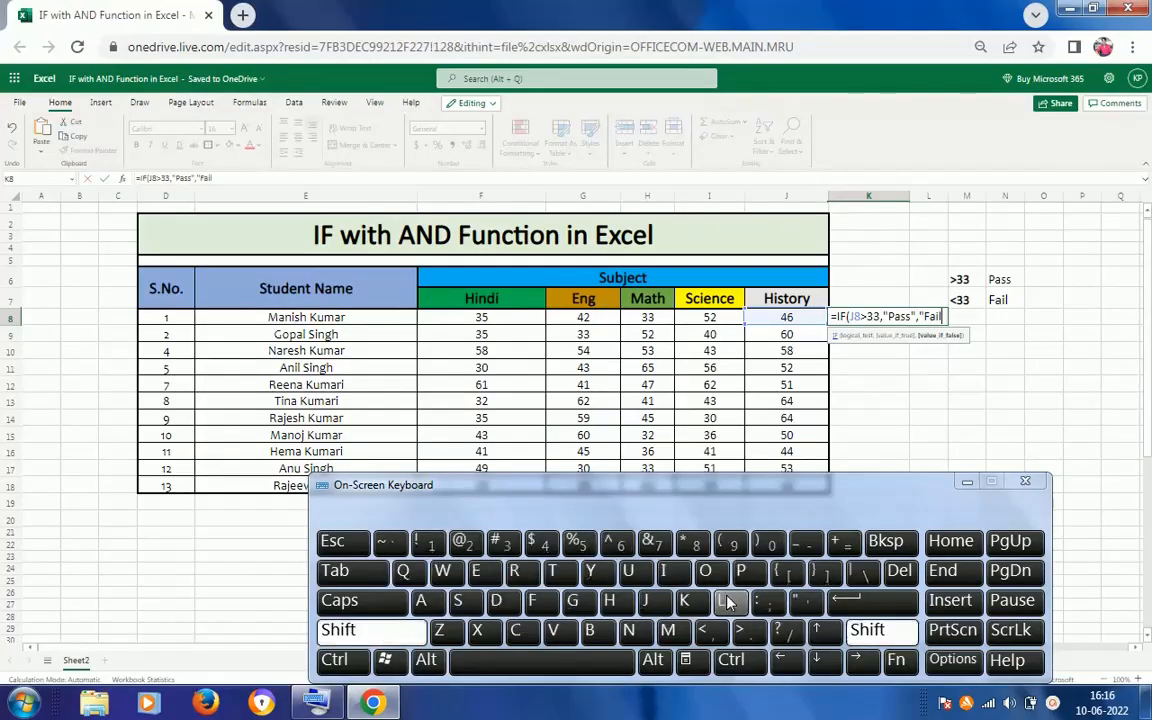
{"action": "type", "text": "\")"}
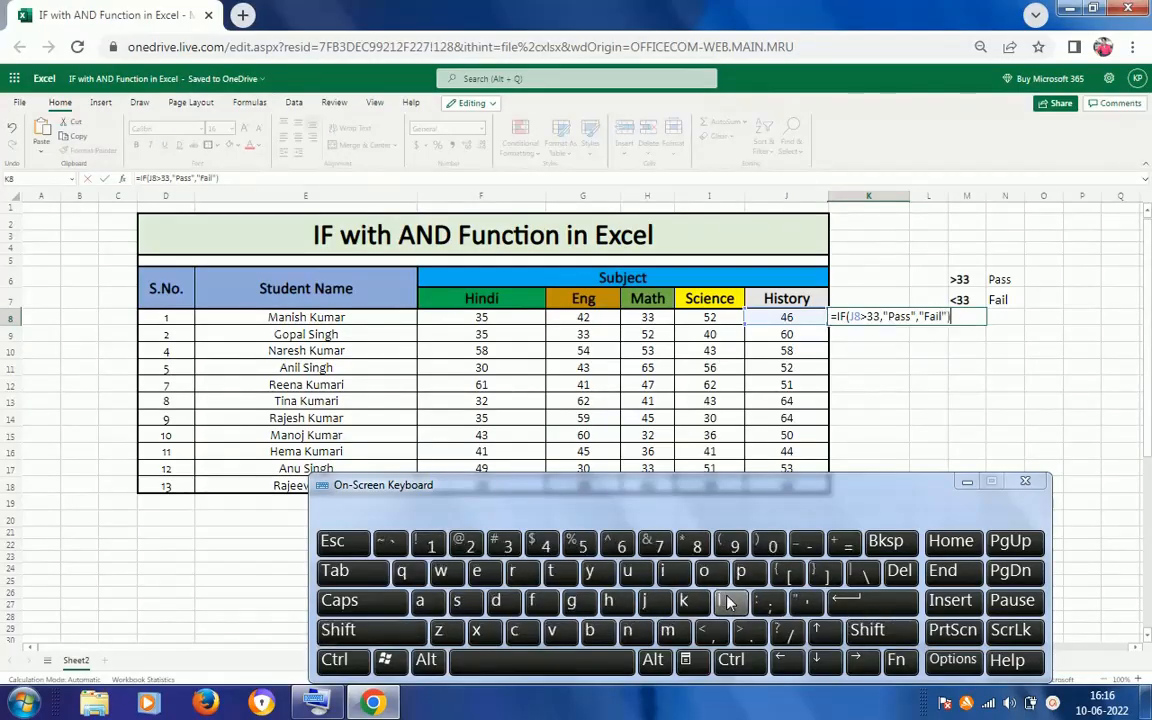
{"action": "key", "text": "ctrl+Return"}
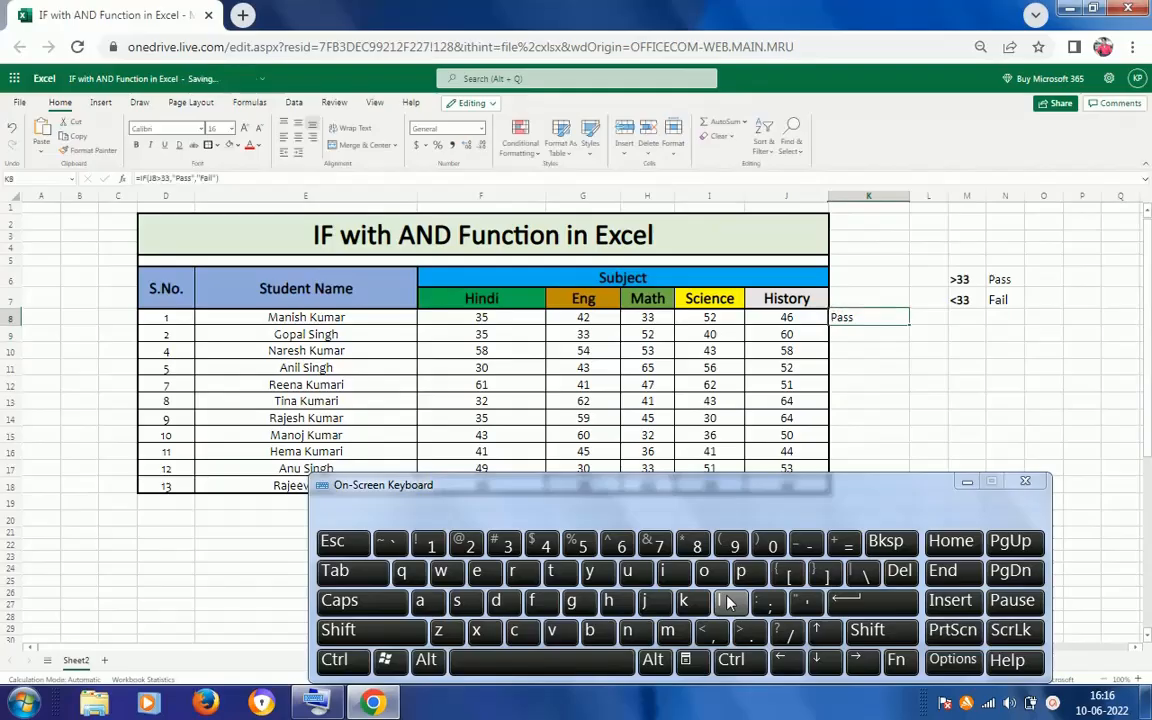
{"action": "left_click", "coordinate": [967, 482]}
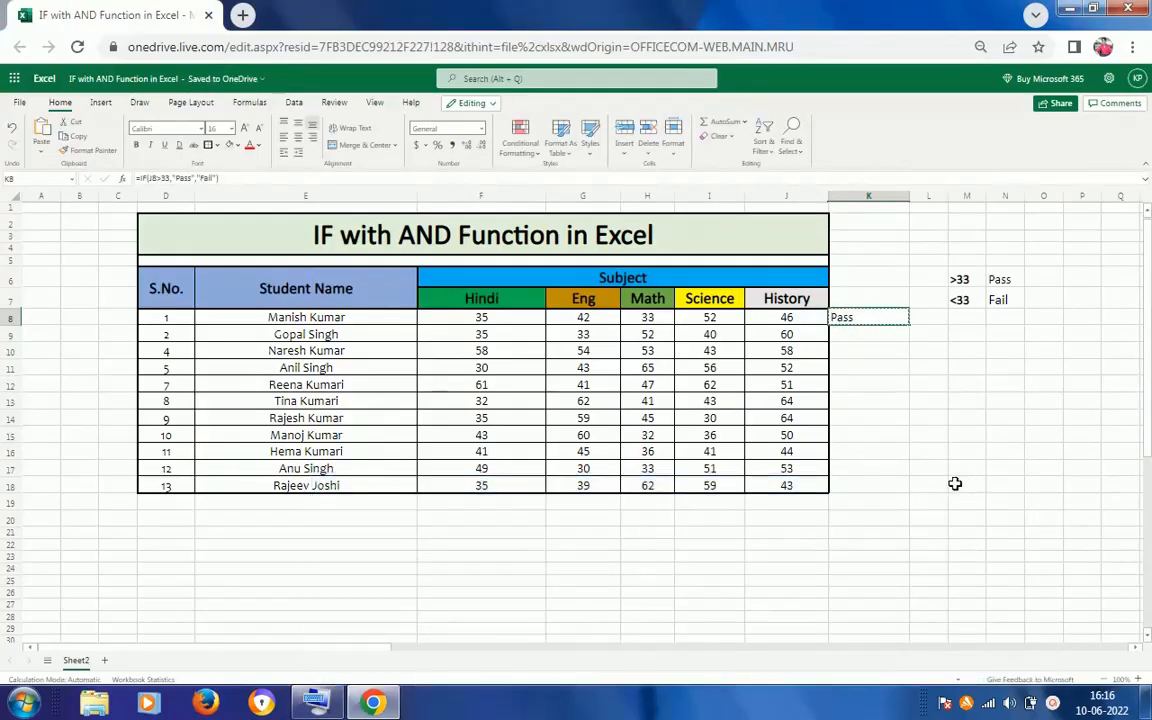
Fill the K8 formula down through K18 for all the students and select K9 to check the copied formula.
{"action": "left_click", "coordinate": [884, 484], "text": "shift"}
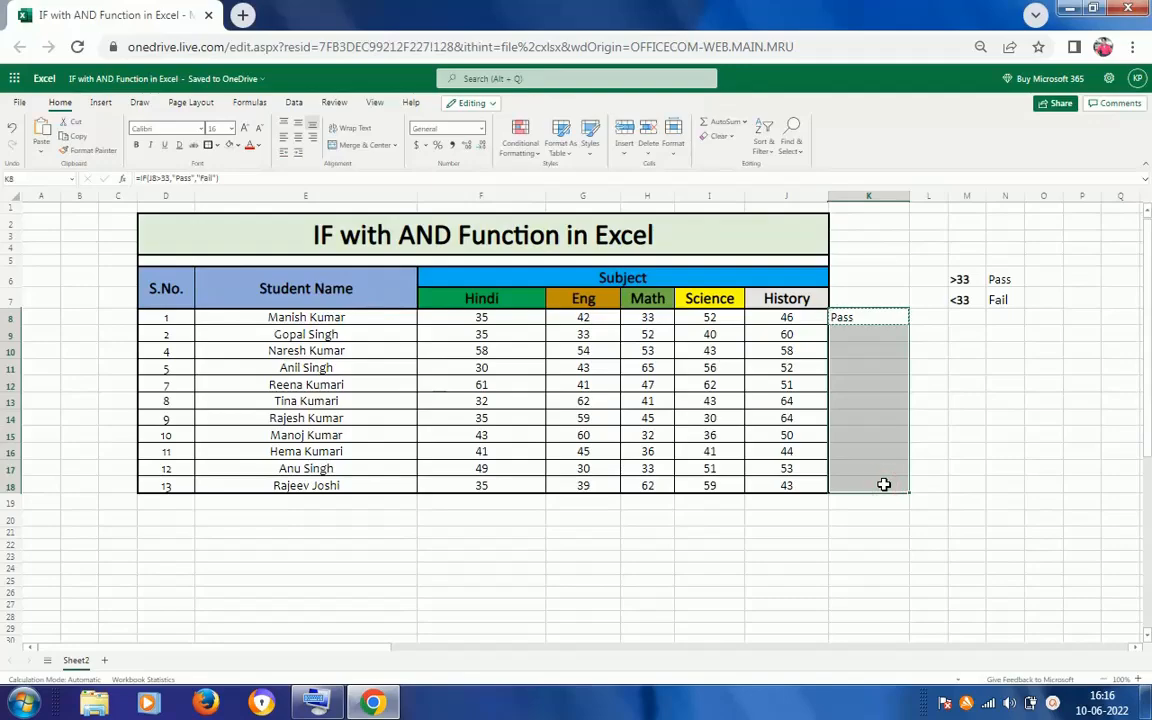
{"action": "key", "text": "ctrl+d"}
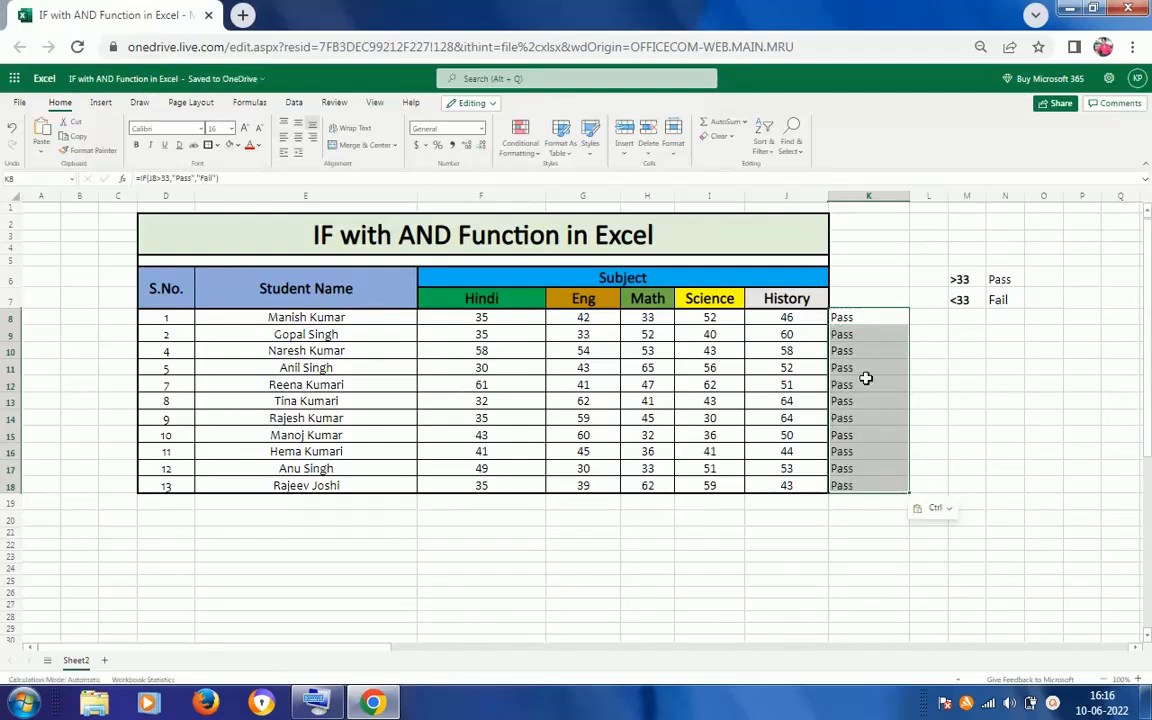
{"action": "left_click", "coordinate": [858, 328]}
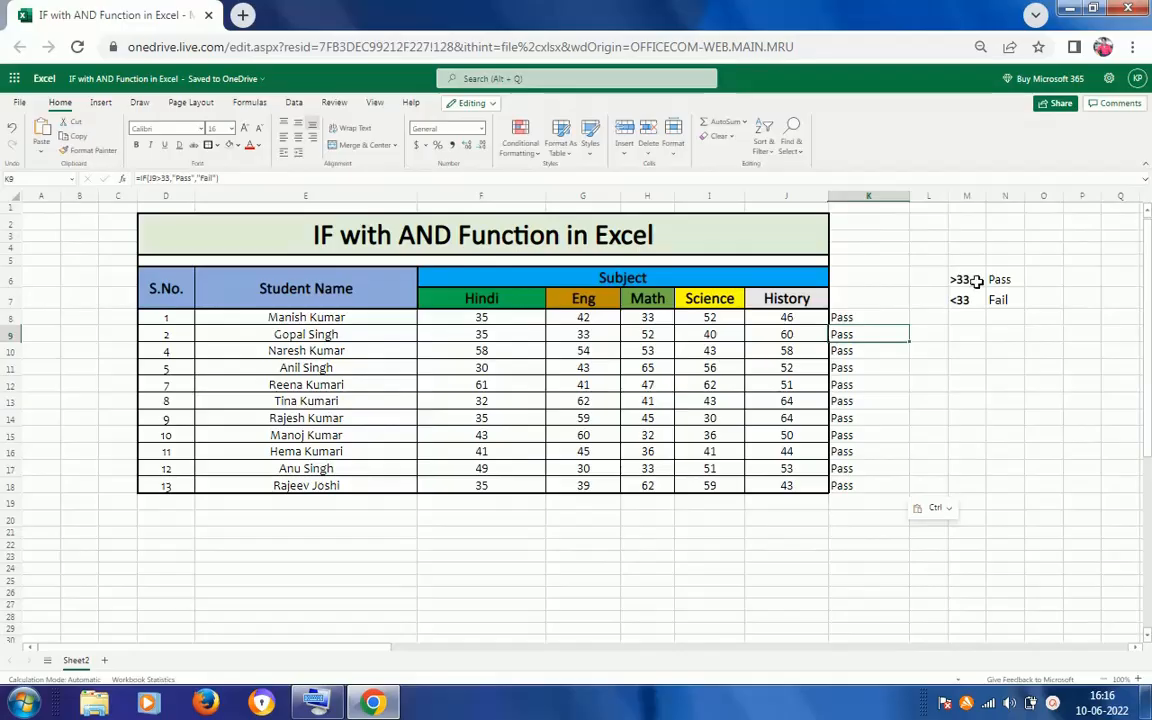
Set the History mark in cell J9 to 30 to test the formula.
{"action": "left_click", "coordinate": [795, 337]}
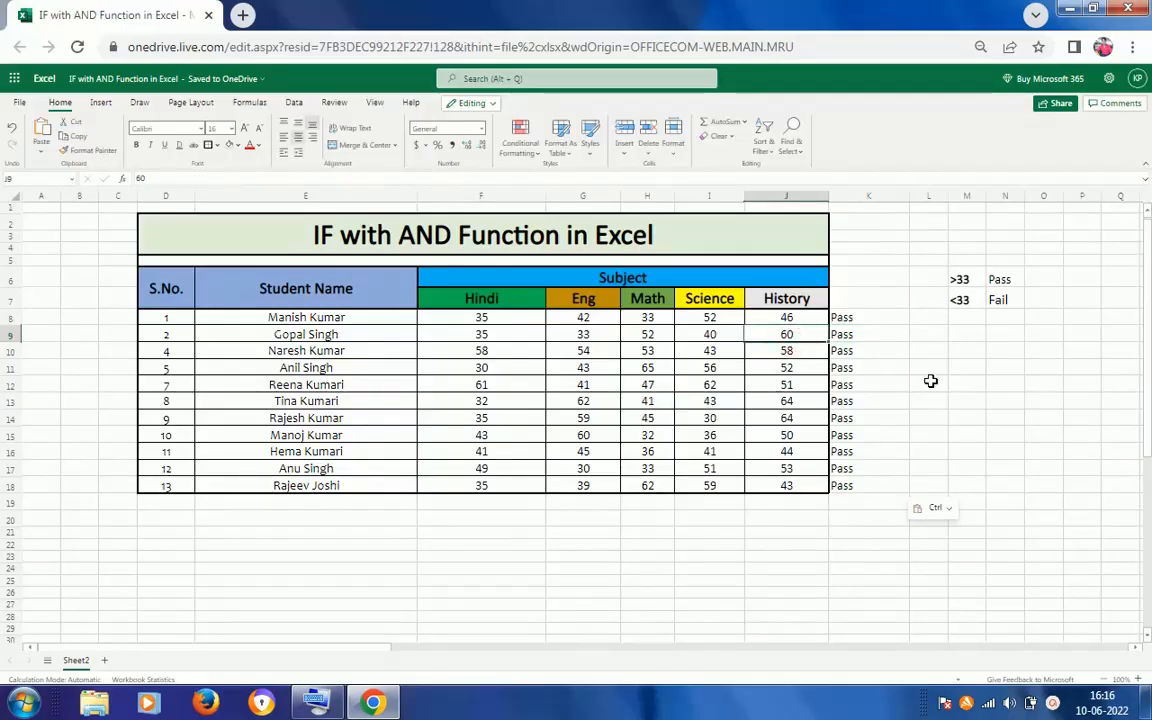
{"action": "type", "text": "30"}
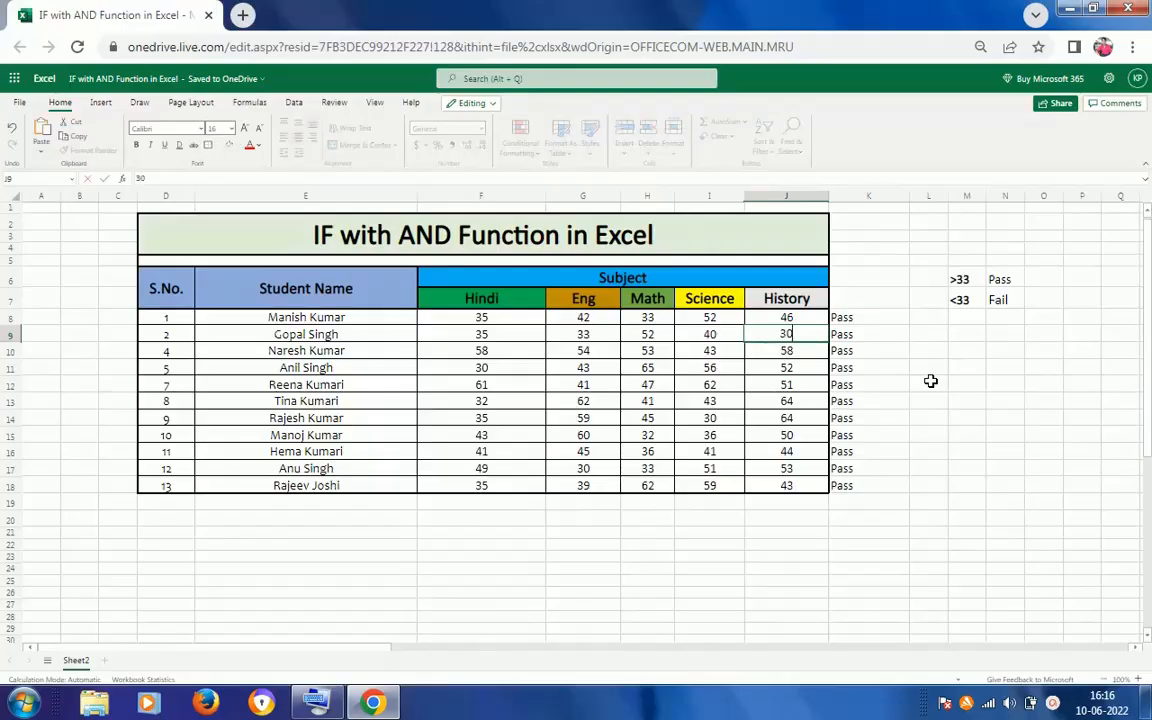
{"action": "key", "text": "Tab"}
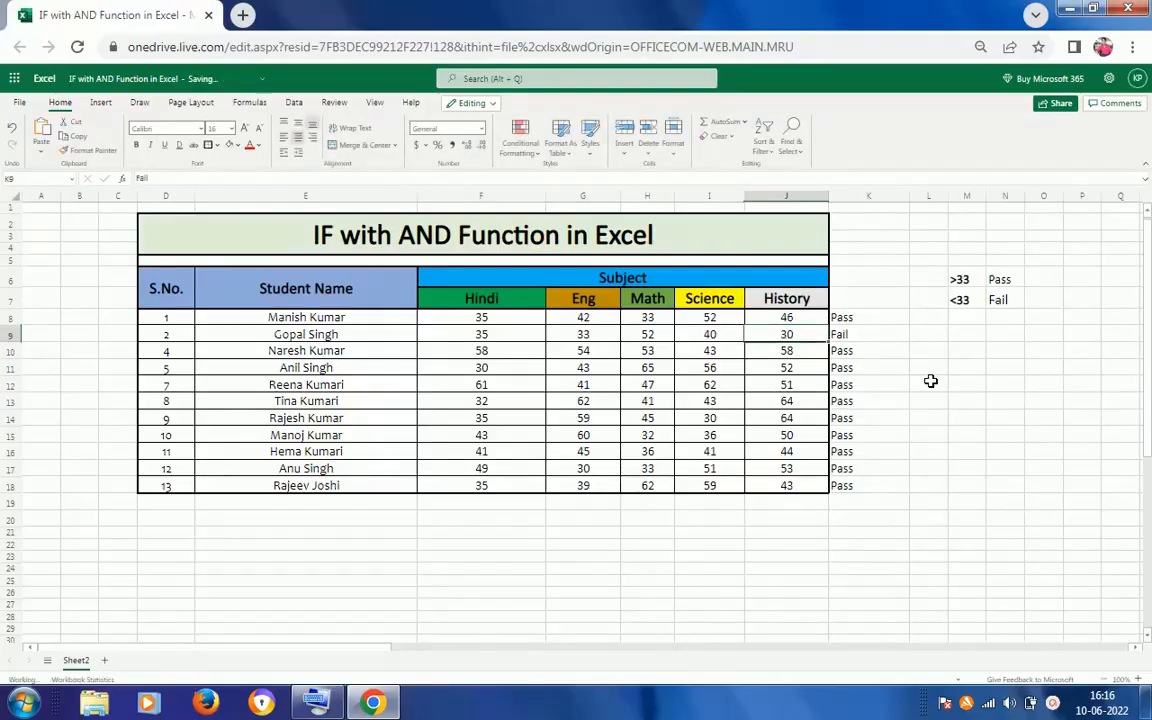
Set the History mark in cell J12 to 25.
{"action": "key", "text": "Left"}
{"action": "key", "text": "Down"}
{"action": "key", "text": "Down"}
{"action": "key", "text": "Down"}
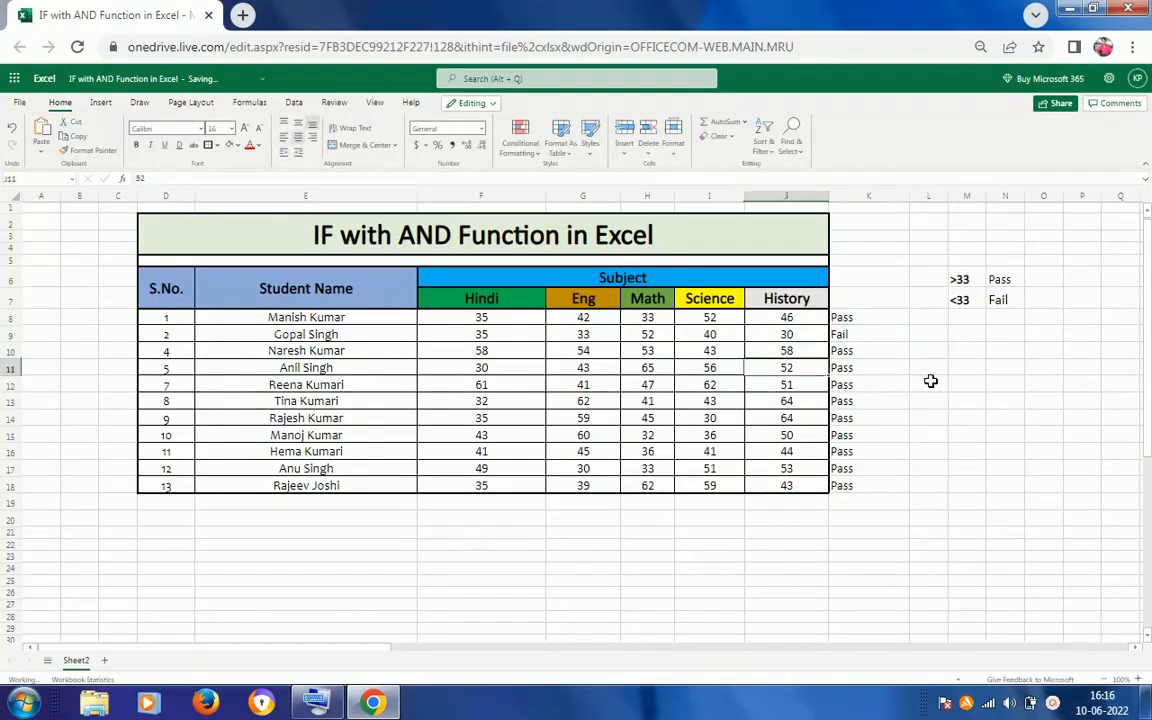
{"action": "type", "text": "25"}
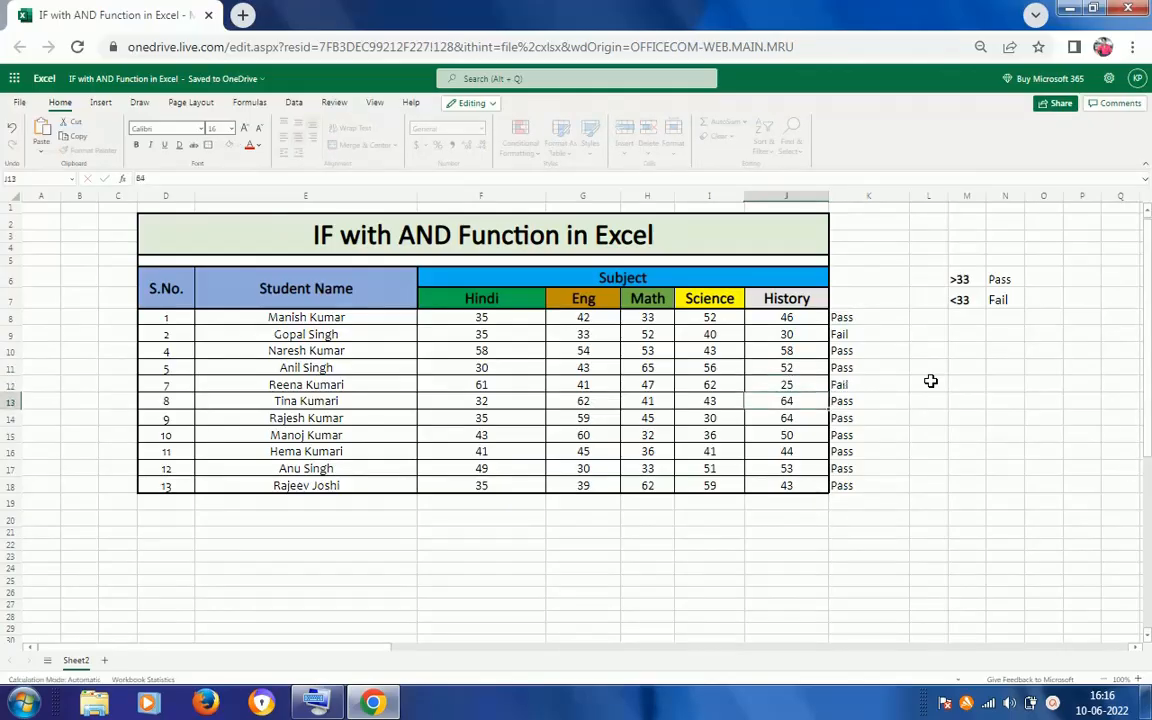
{"action": "key", "text": "ctrl+Return"}
Set the History mark in cell J9 to 50 and return to the History mark in J12.
{"action": "key", "text": "Up"}
{"action": "key", "text": "Up"}
{"action": "key", "text": "Up"}
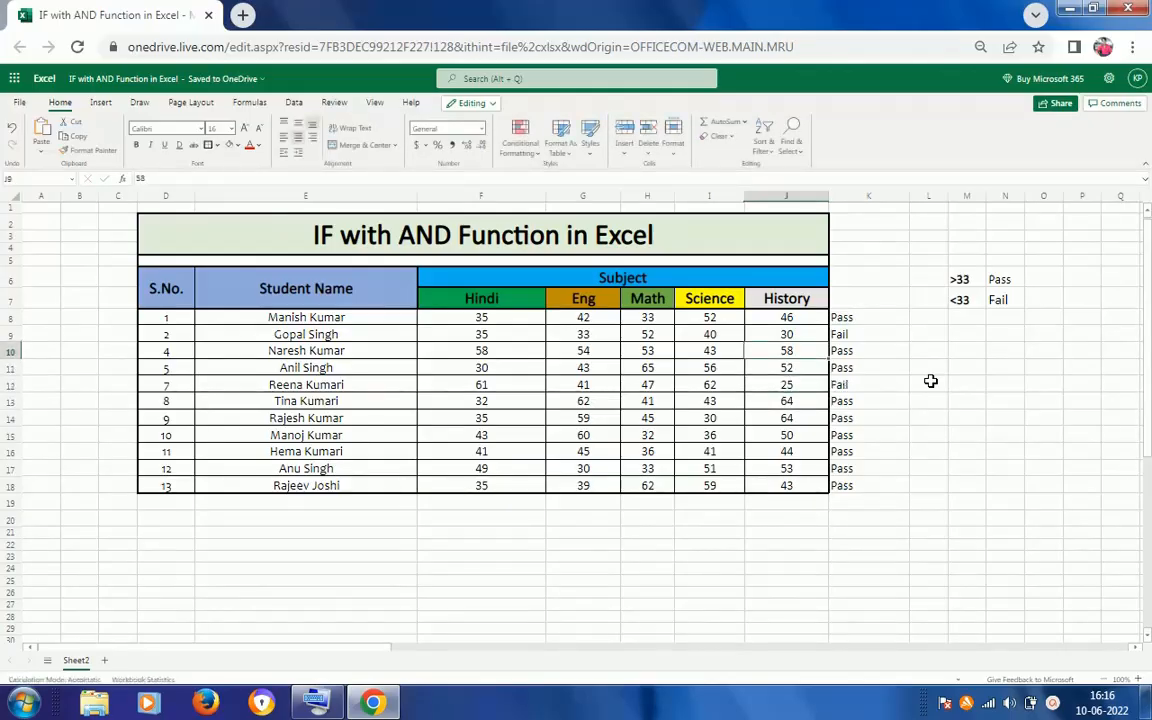
{"action": "type", "text": "50"}
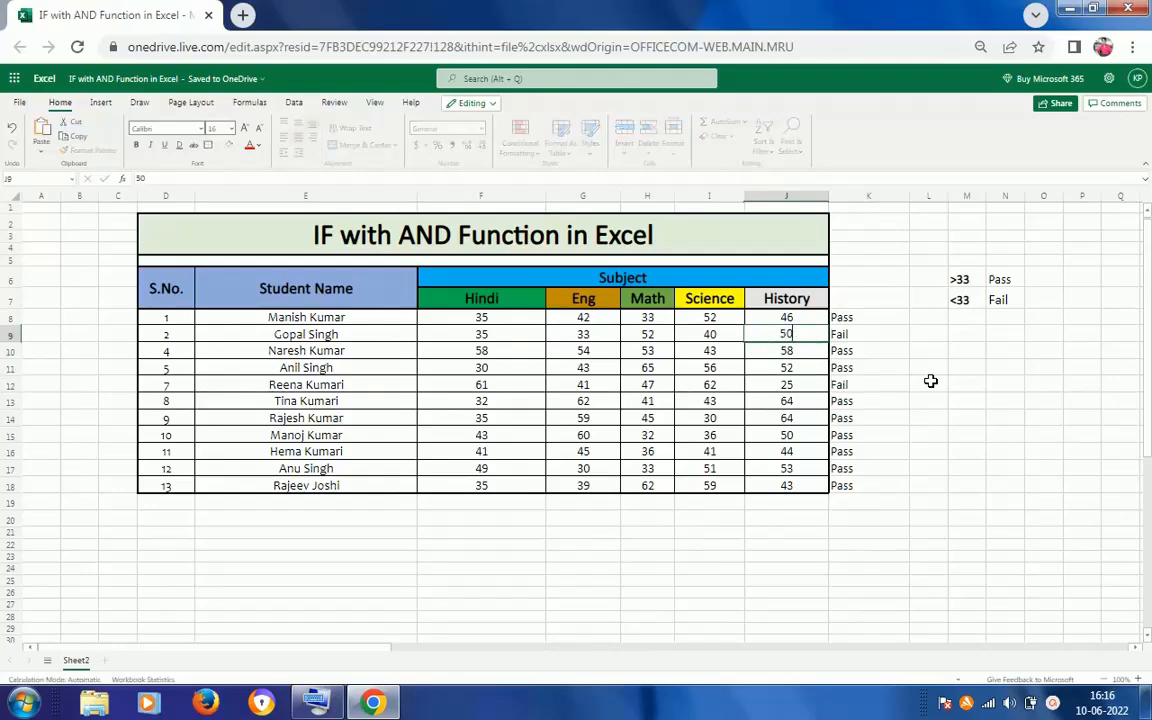
{"action": "key", "text": "Return"}
{"action": "key", "text": "Down"}
{"action": "key", "text": "Down"}
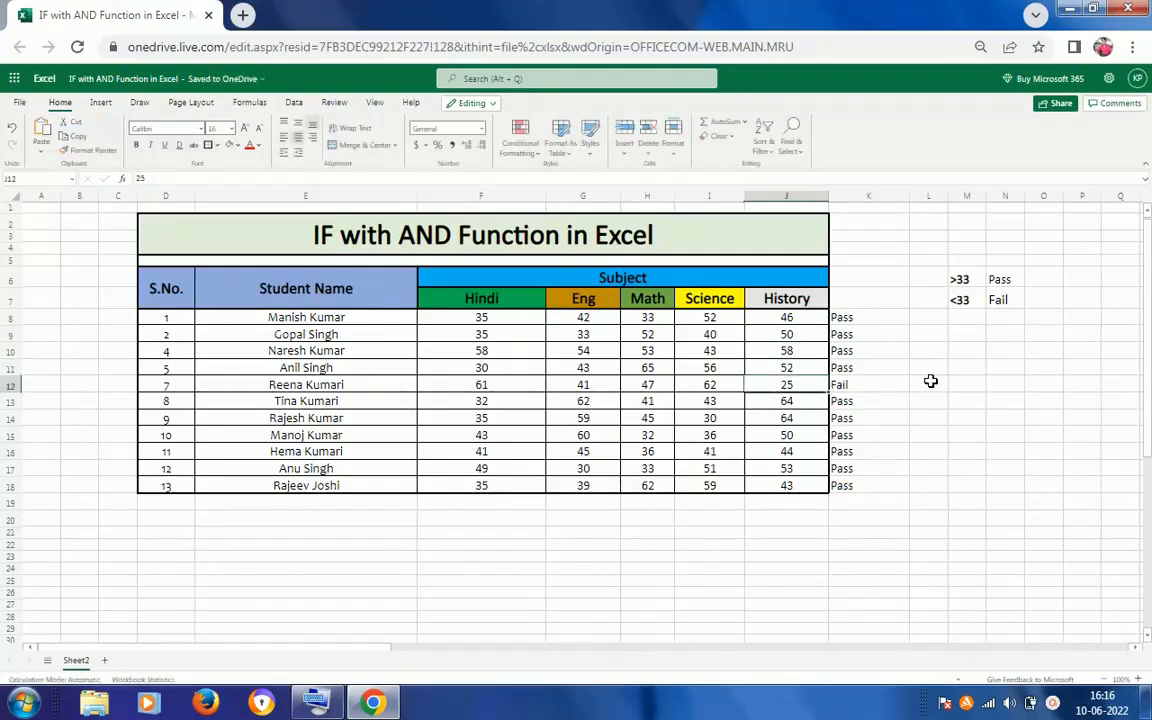
Set the History mark in cell J12 to 34 and select the adjacent result cell K12.
{"action": "type", "text": "34"}
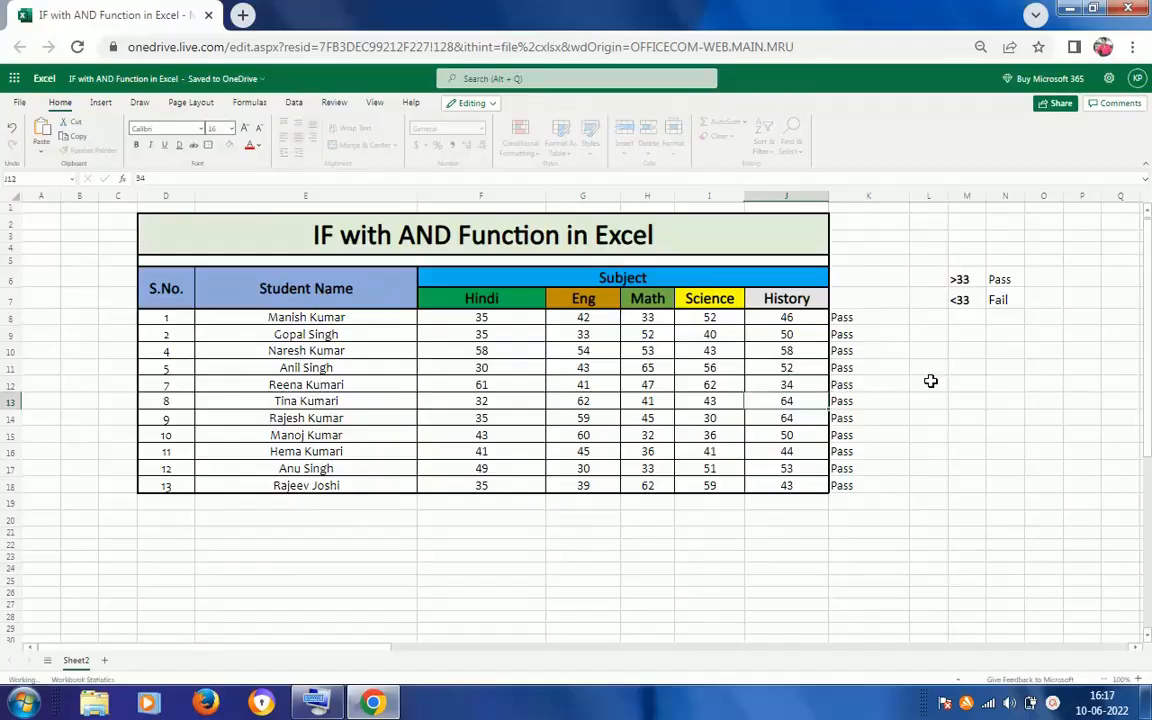
{"action": "key", "text": "Tab"}
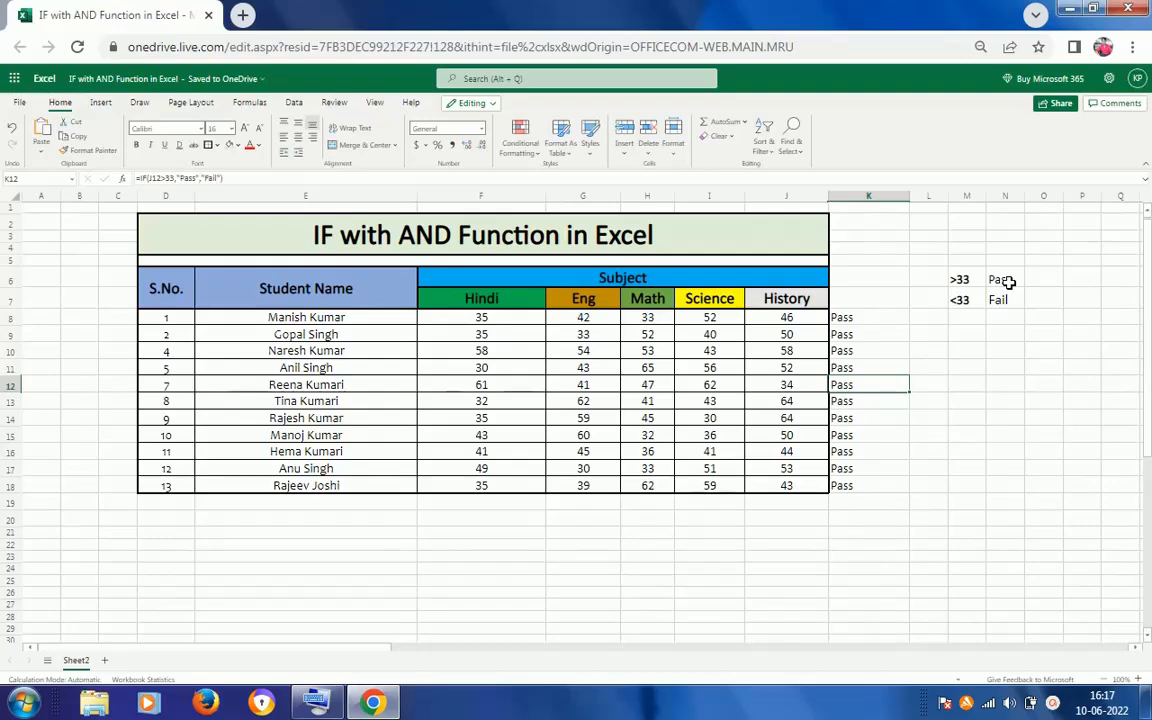
Clear the Pass/Fail formulas from cells K8 through K18.
{"action": "left_click", "coordinate": [863, 319]}
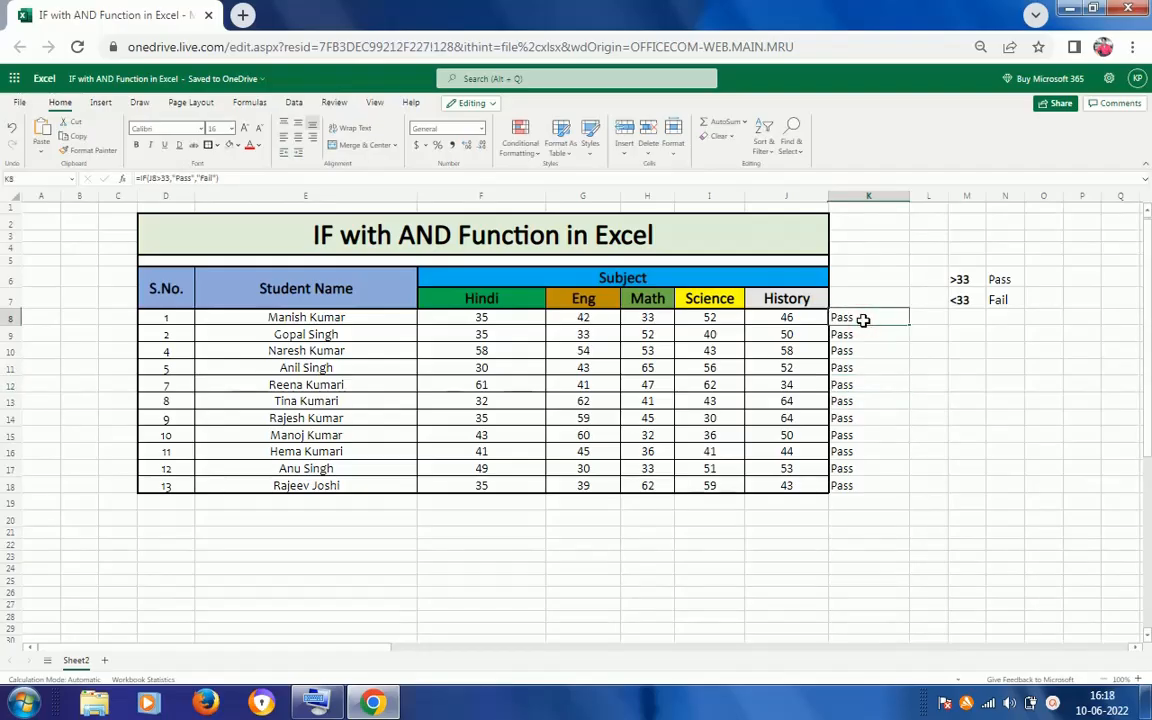
{"action": "key", "text": "shift+Down"}
{"action": "key", "text": "shift+Down"}
{"action": "key", "text": "shift+Down"}
{"action": "key", "text": "shift+Down"}
{"action": "key", "text": "shift+Down"}
{"action": "key", "text": "shift+Down"}
{"action": "key", "text": "shift+Down"}
{"action": "key", "text": "shift+Down"}
{"action": "key", "text": "shift+Down"}
{"action": "key", "text": "shift+Down"}
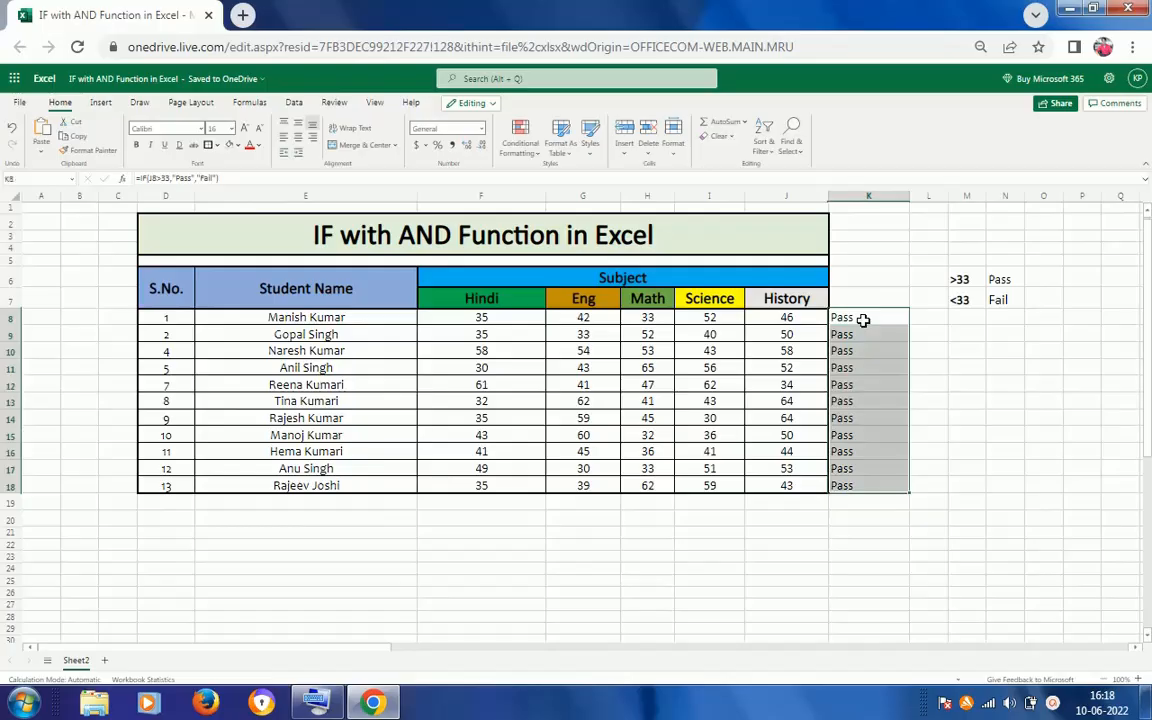
{"action": "key", "text": "Delete"}
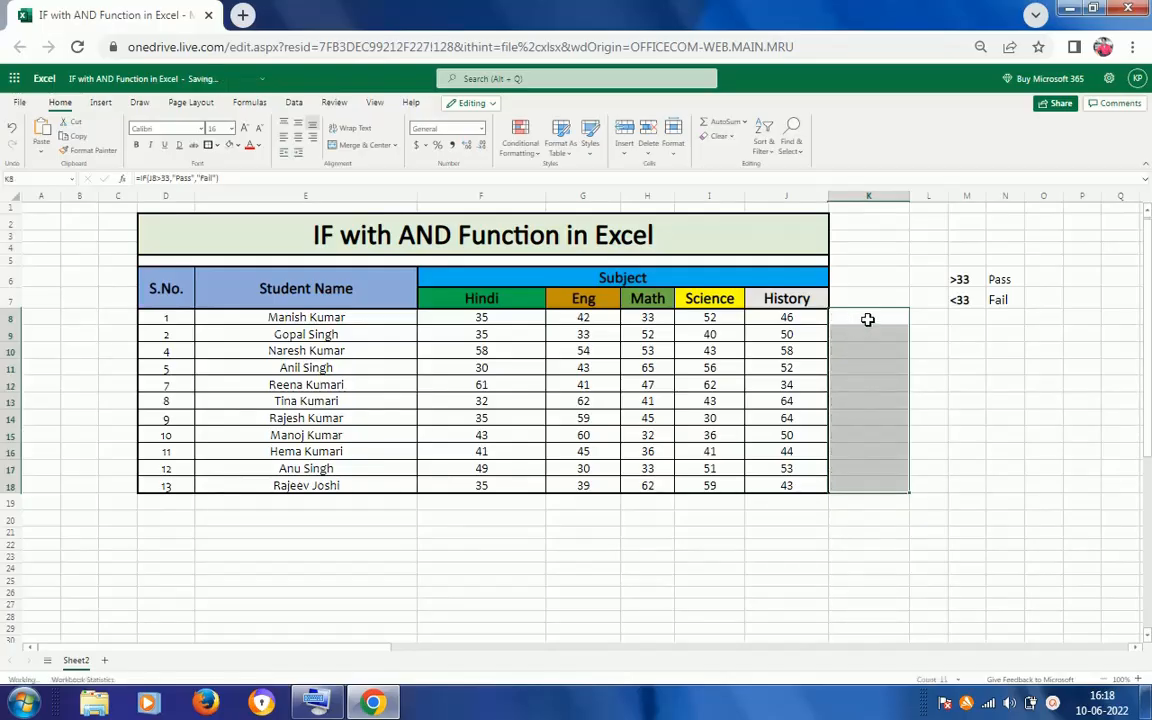
Begin a formula in cell K8 with an AND function nested inside IF, as =IF(AND(.
{"action": "left_click", "coordinate": [874, 317]}
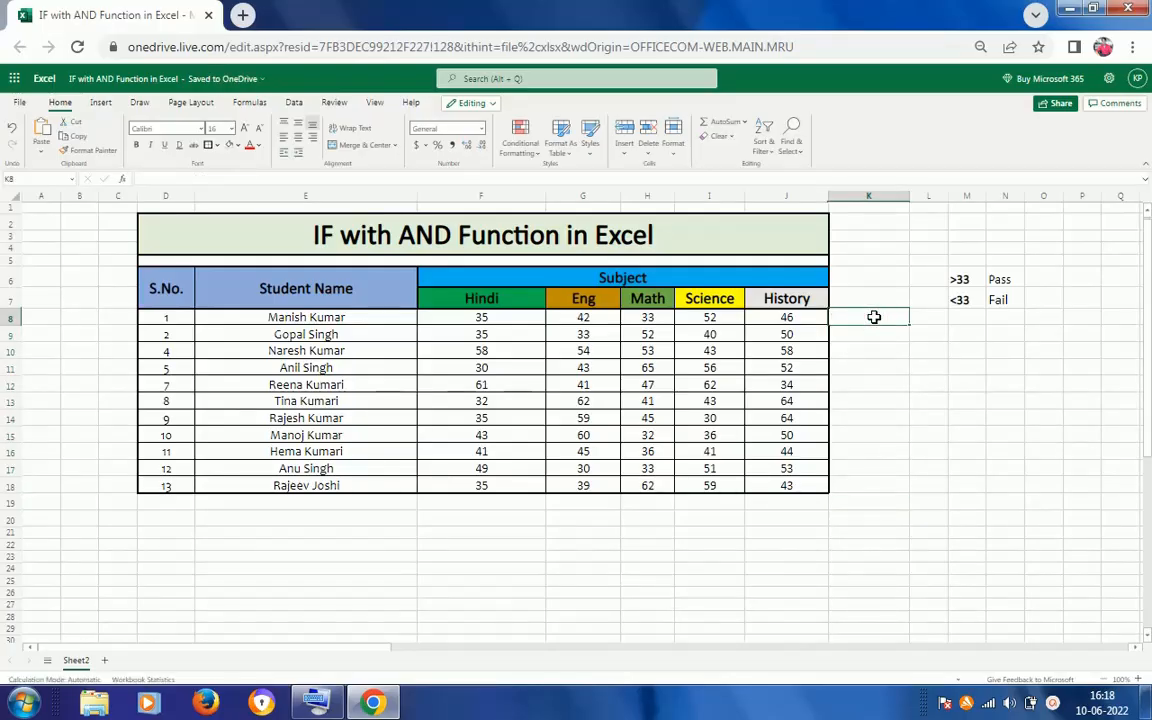
{"action": "type", "text": "=i"}
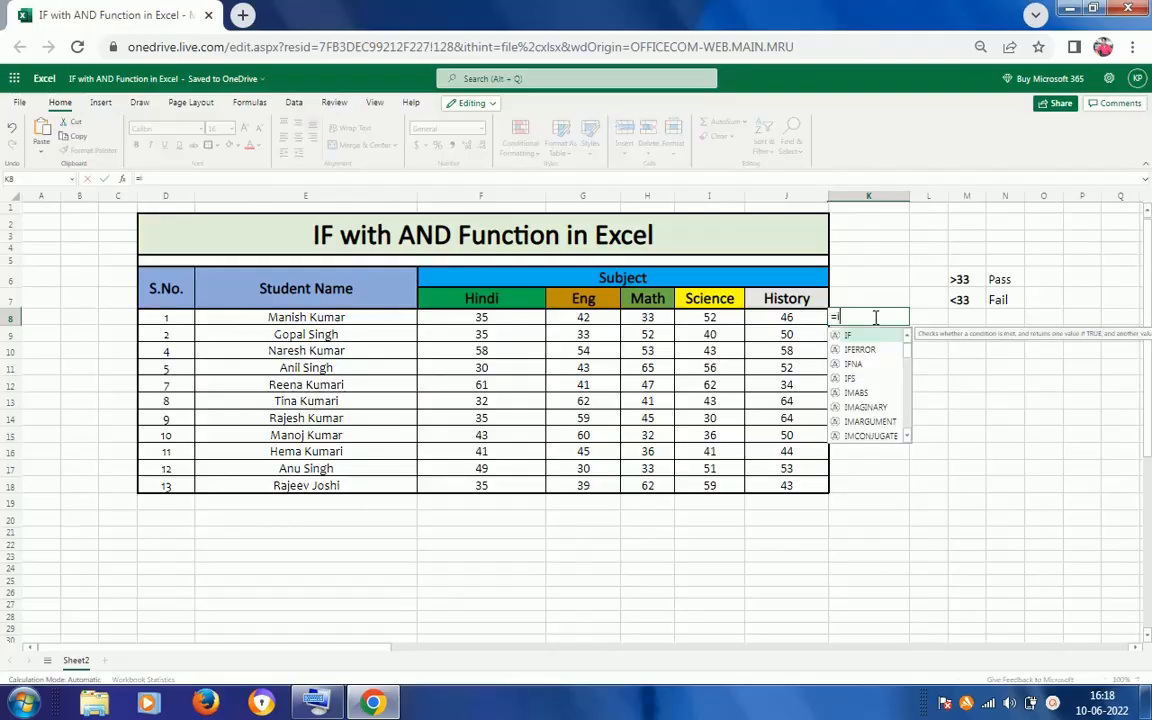
{"action": "key", "text": "Tab"}
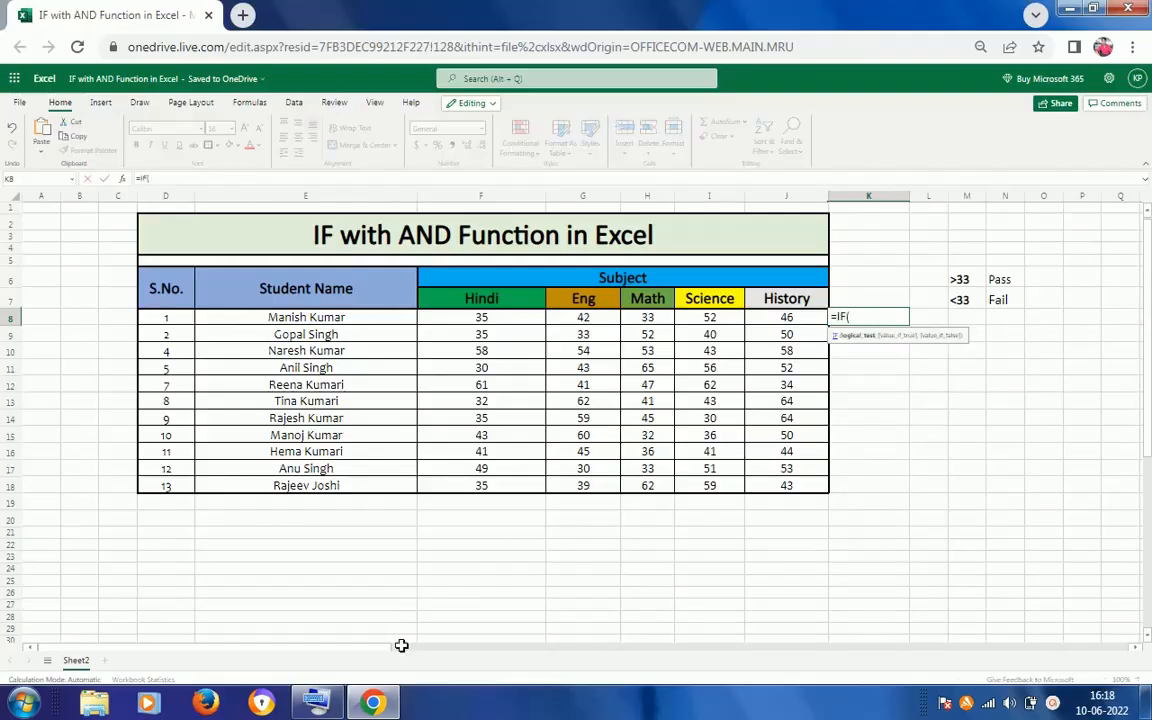
{"action": "left_click", "coordinate": [300, 708]}
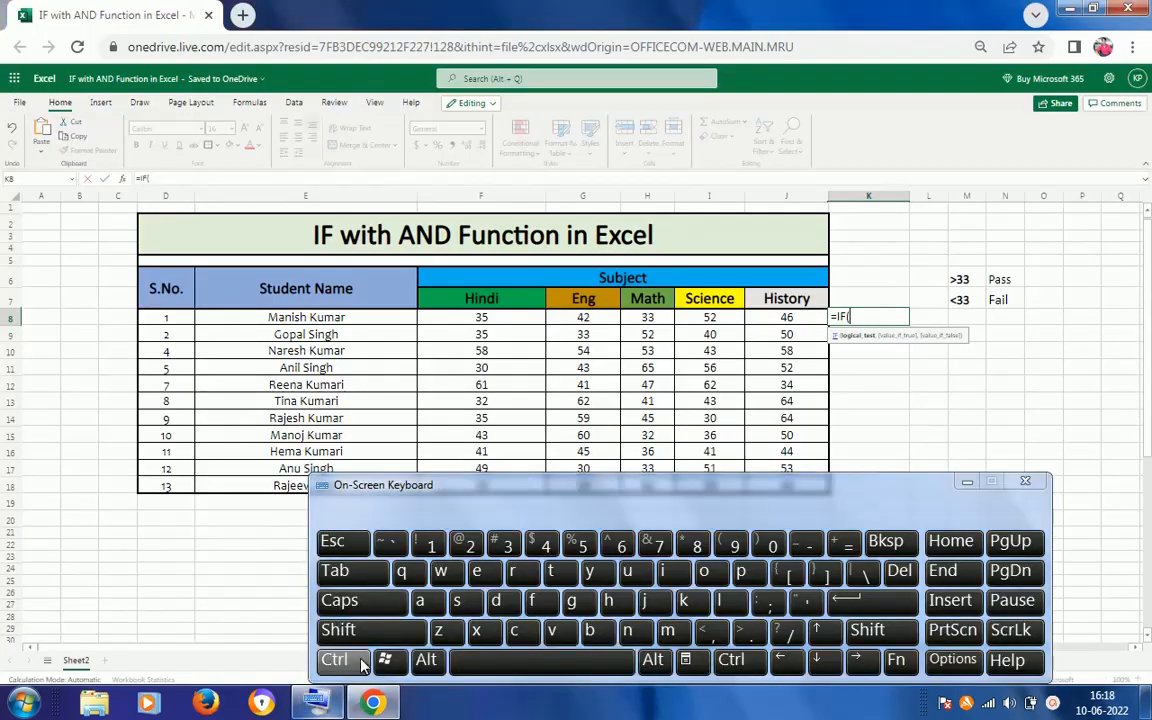
{"action": "left_click", "coordinate": [437, 600]}
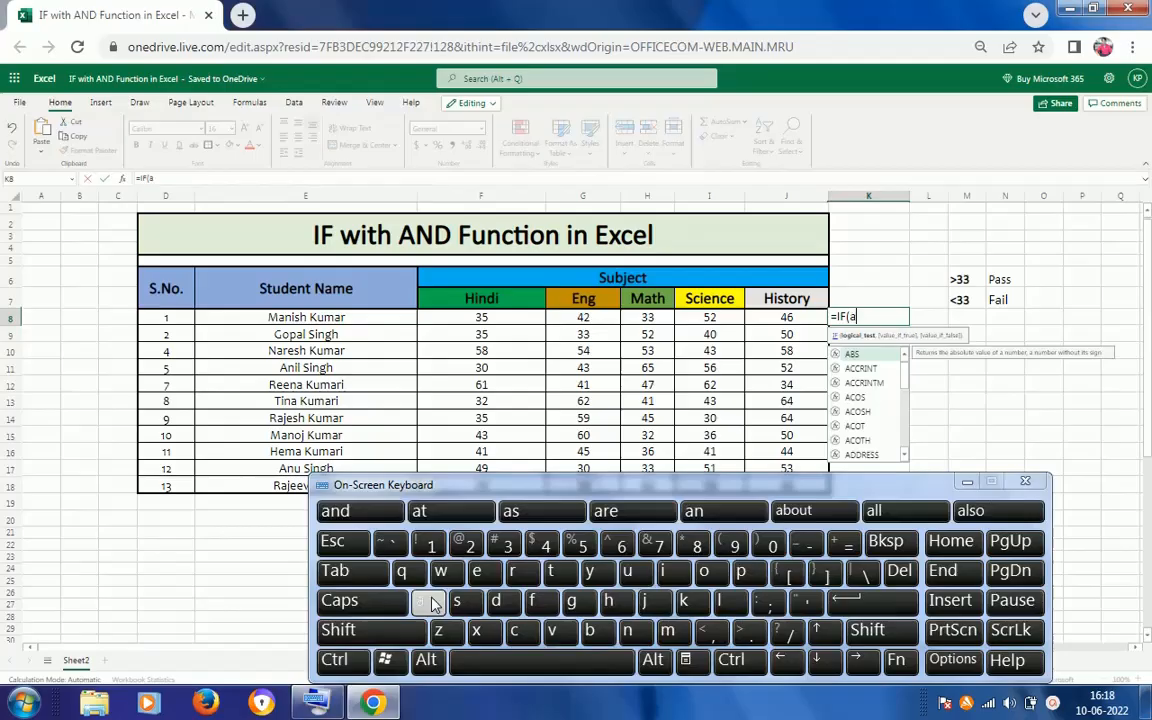
{"action": "left_click", "coordinate": [631, 638]}
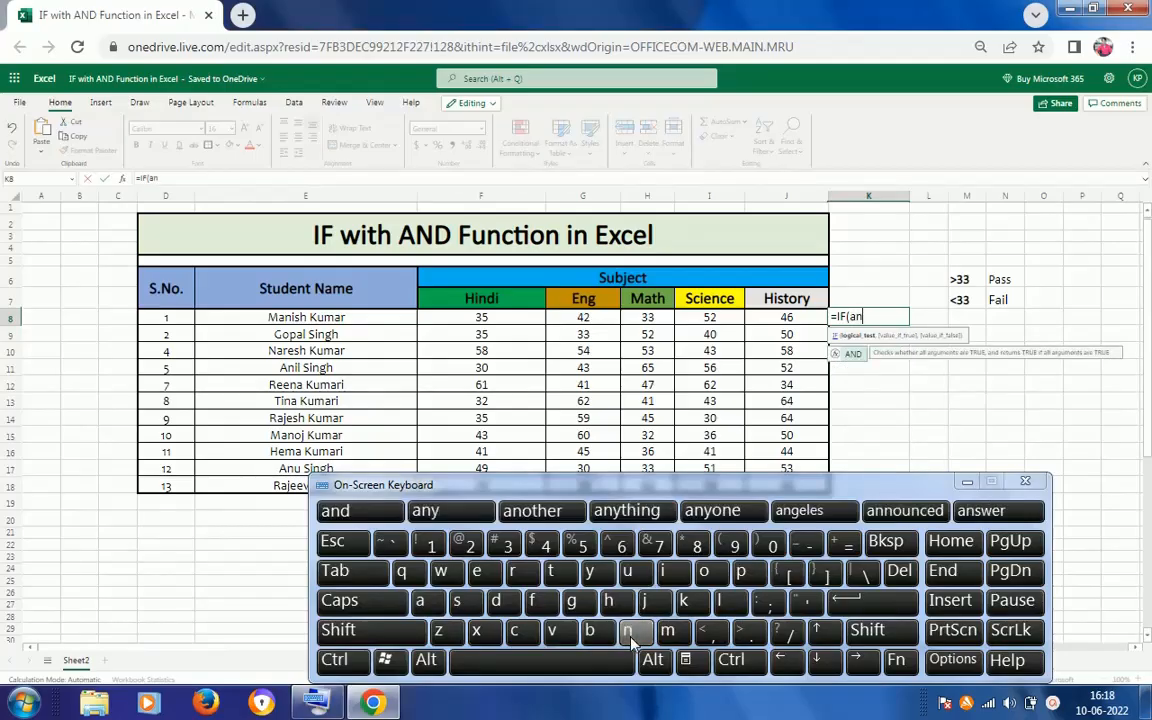
{"action": "key", "text": "Tab"}
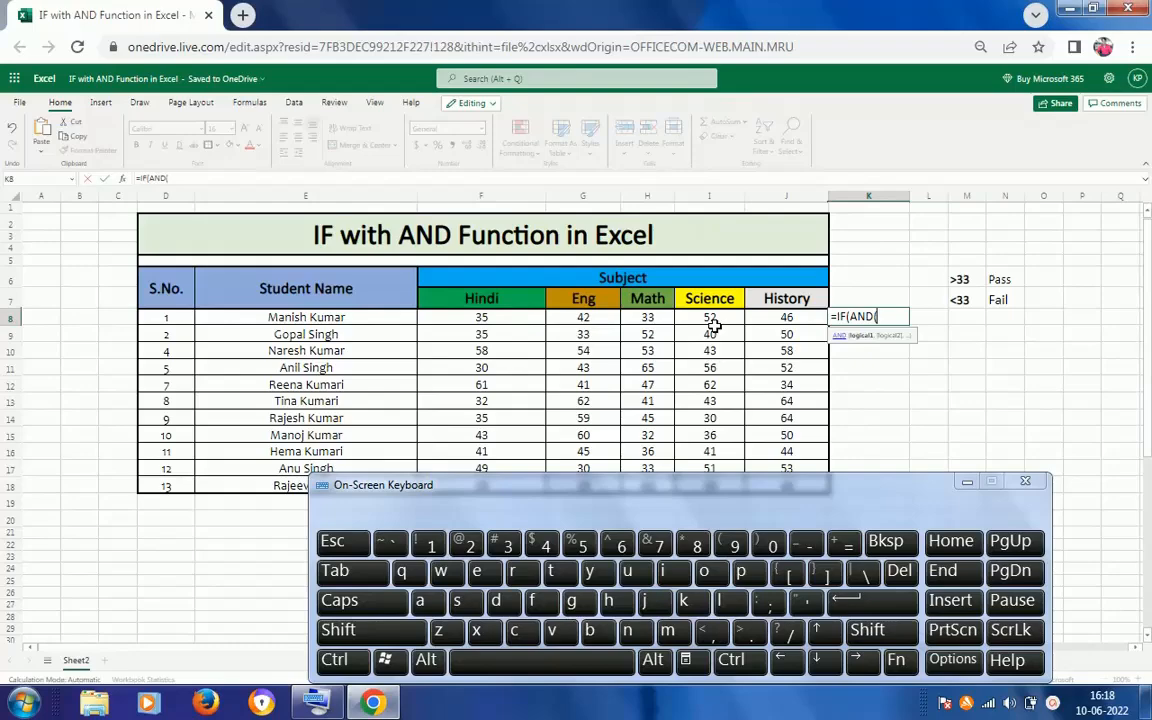
Add the Hindi and English conditions F8>33 and G8>33 to the AND function in K8.
{"action": "left_click", "coordinate": [470, 320]}
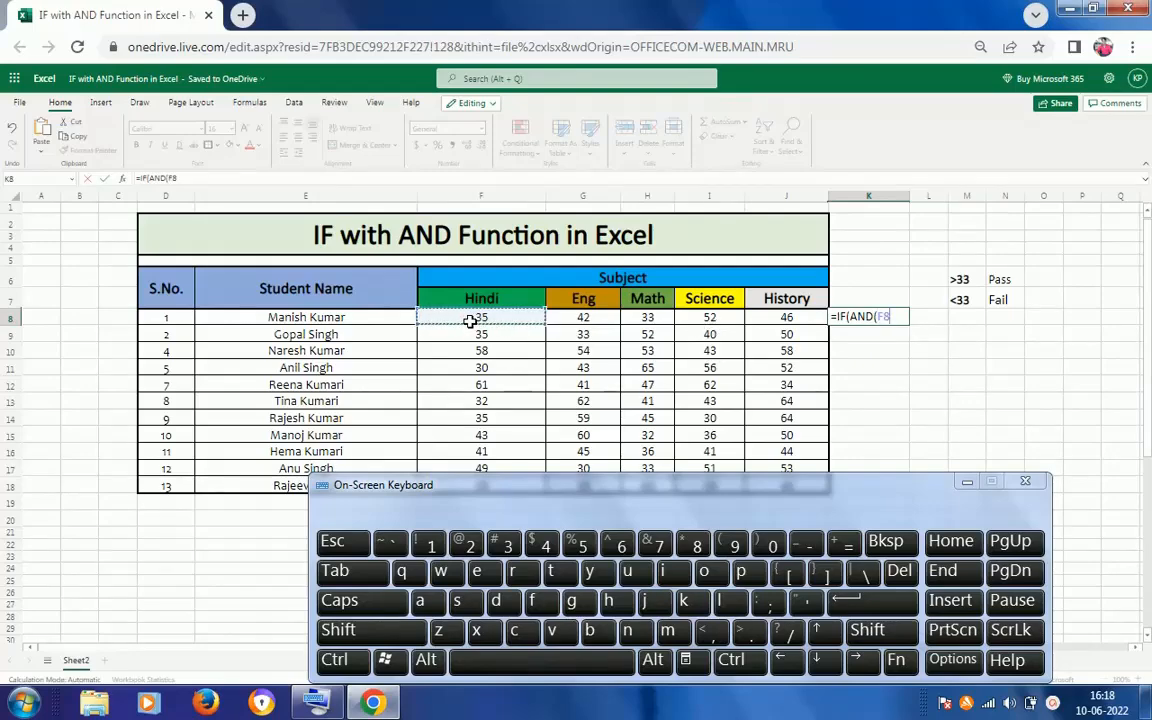
{"action": "type", "text": ">"}
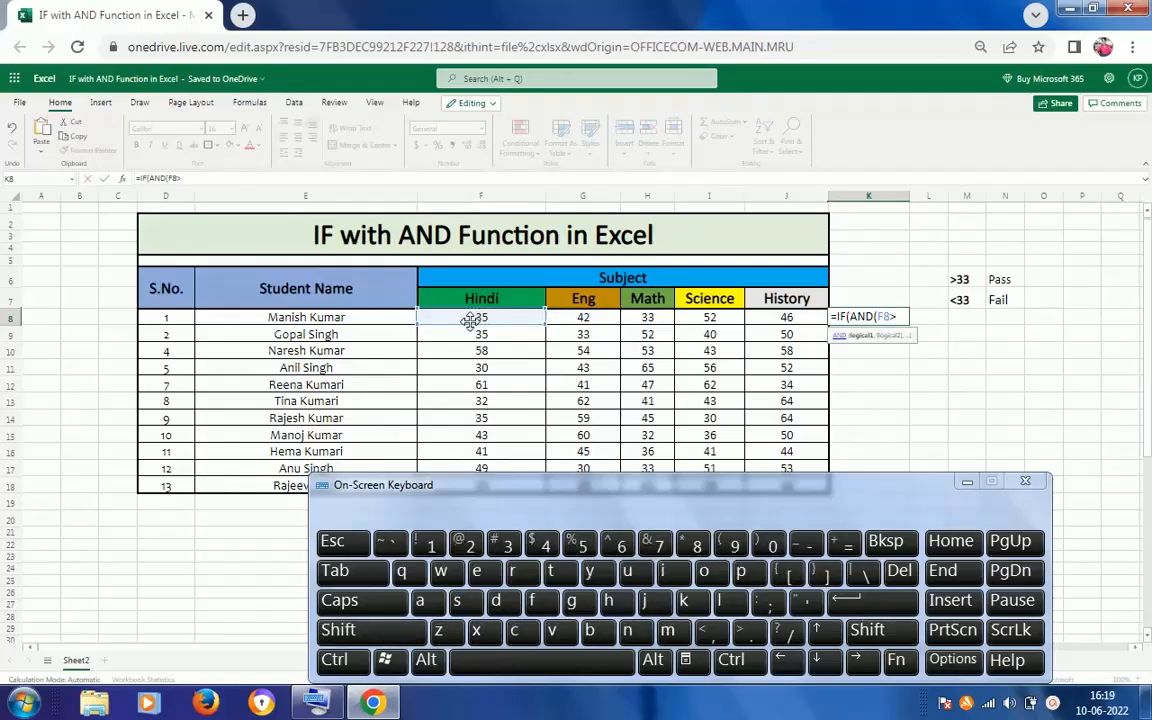
{"action": "type", "text": "33,"}
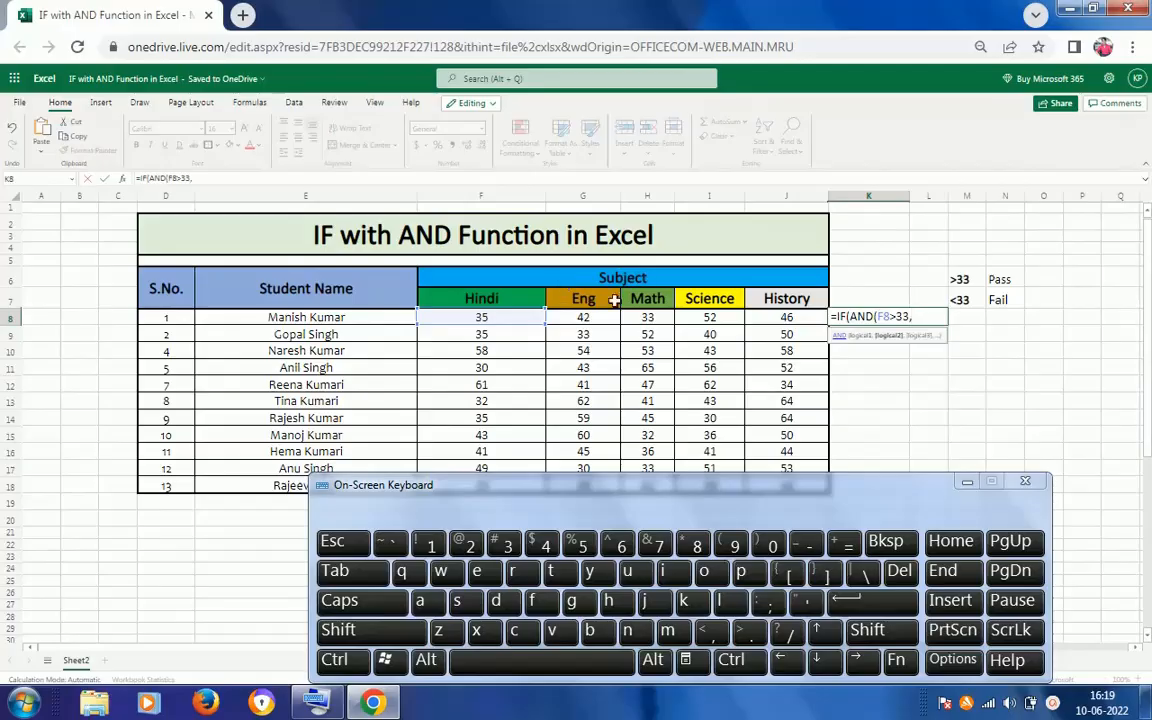
{"action": "left_click", "coordinate": [586, 317]}
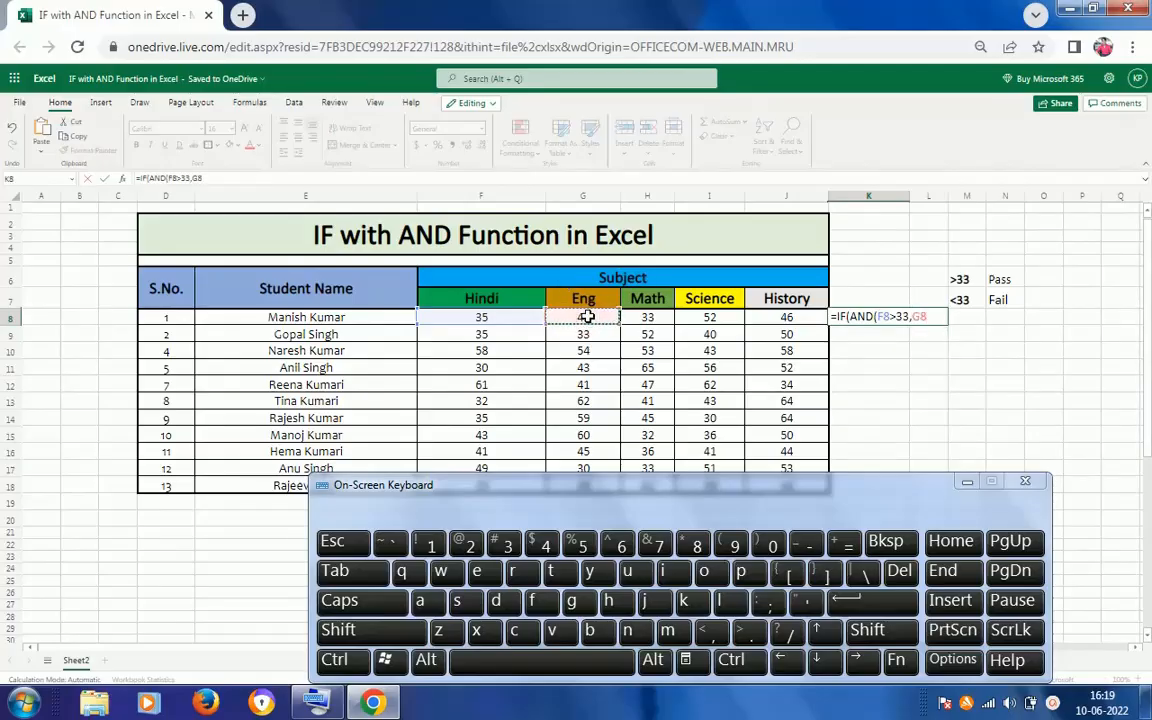
{"action": "type", "text": ">"}
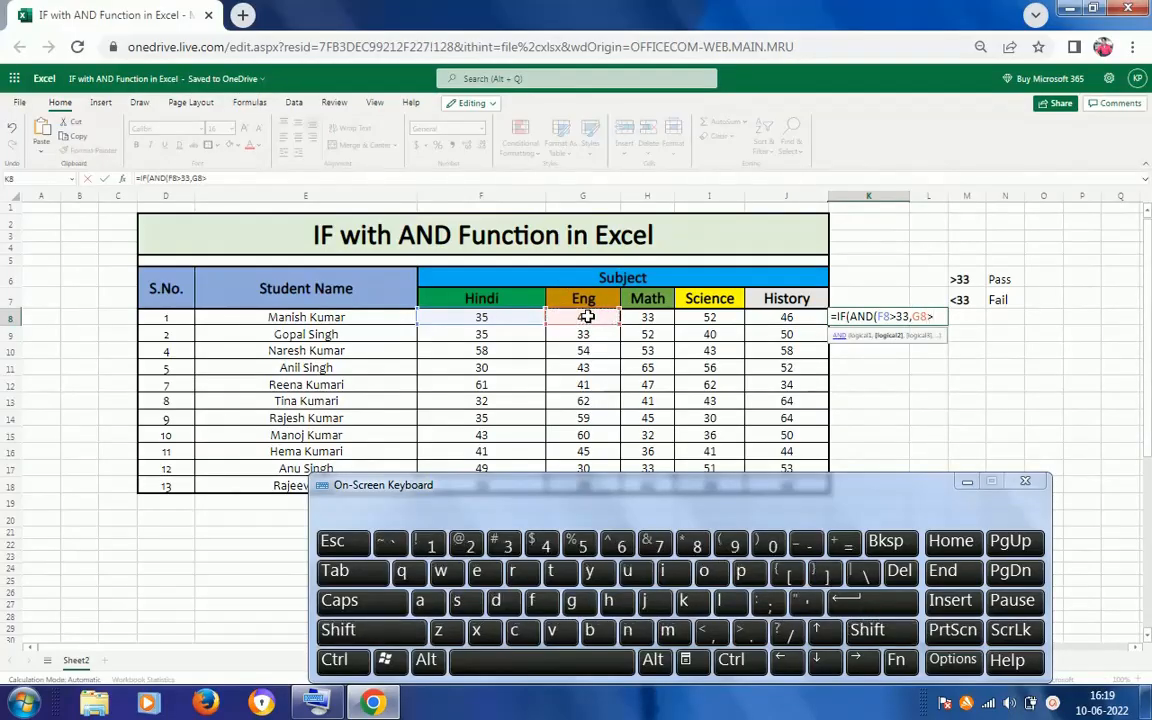
{"action": "type", "text": "33,"}
Add the Math and Science conditions H8>33 and I8>33 to the AND function.
{"action": "left_click", "coordinate": [640, 317]}
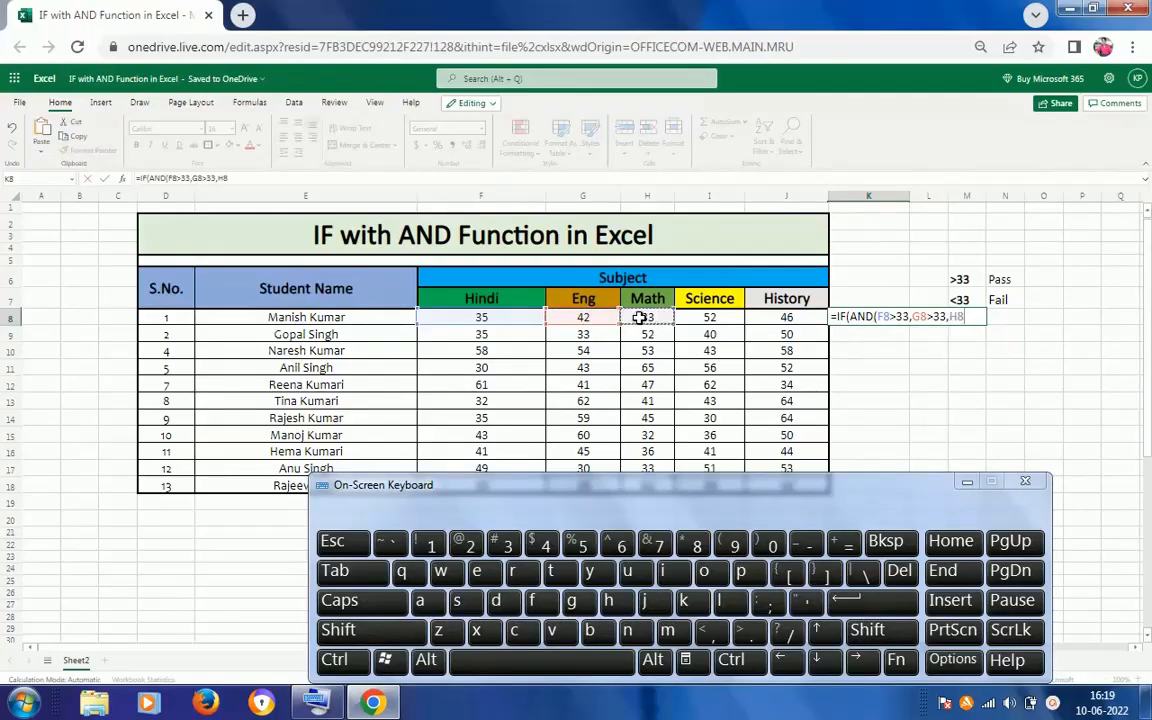
{"action": "type", "text": ">33"}
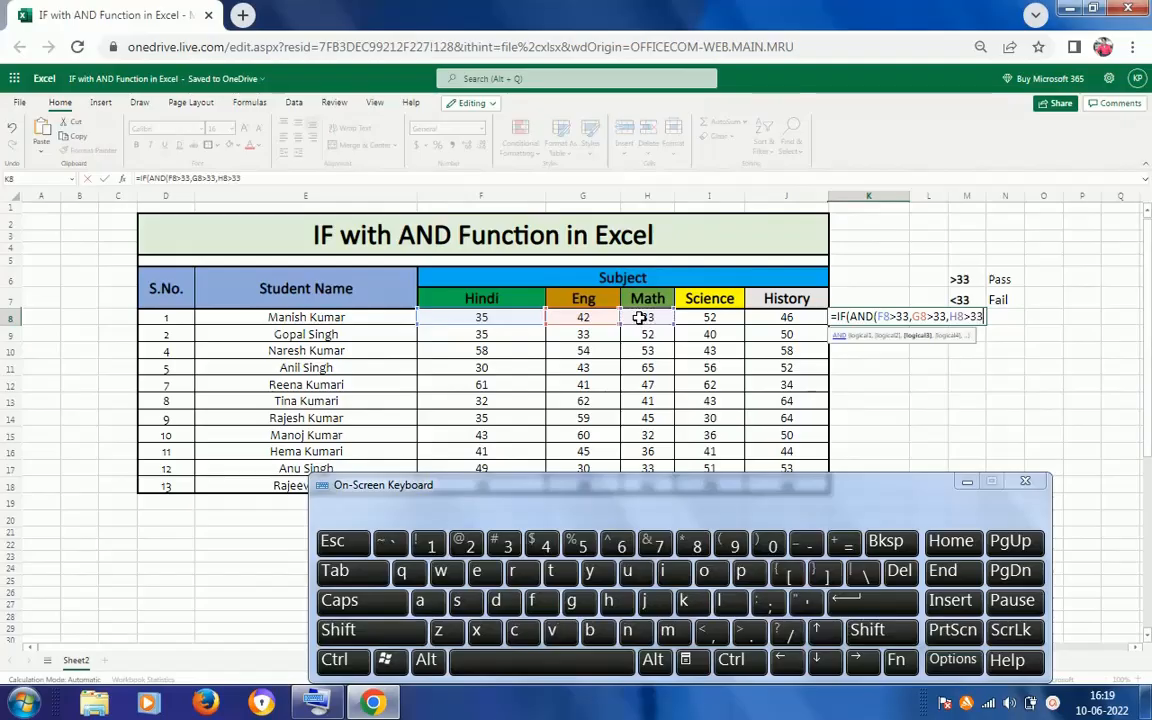
{"action": "type", "text": ","}
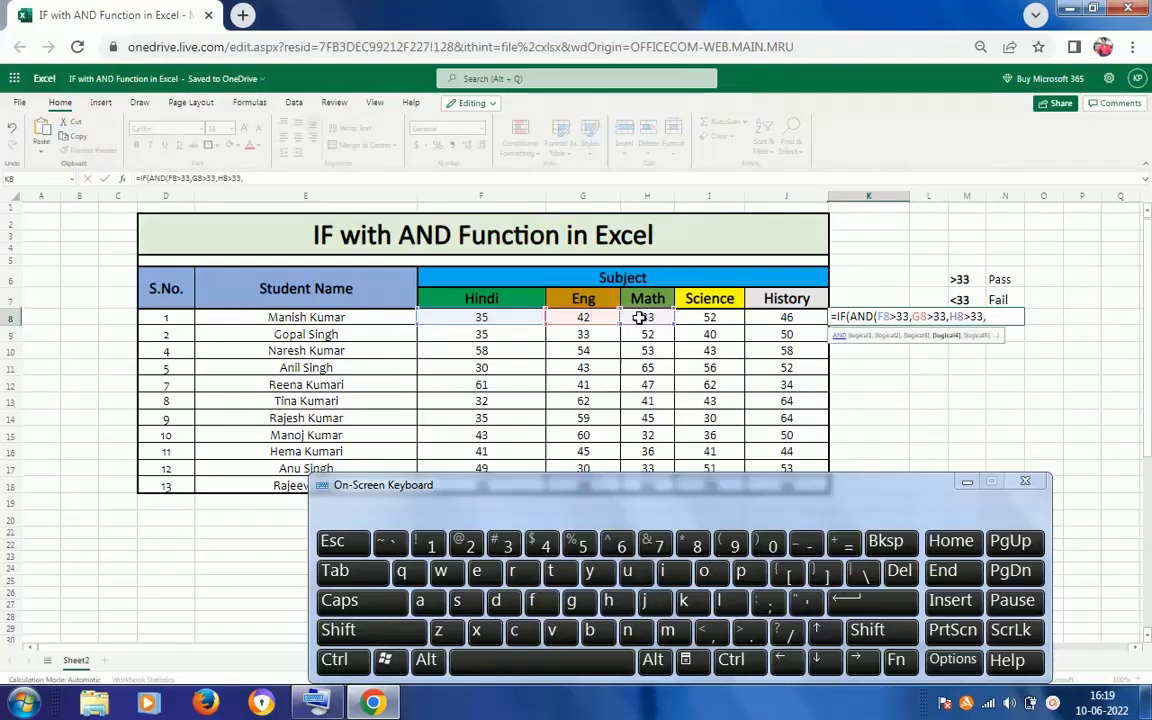
{"action": "left_click", "coordinate": [695, 317]}
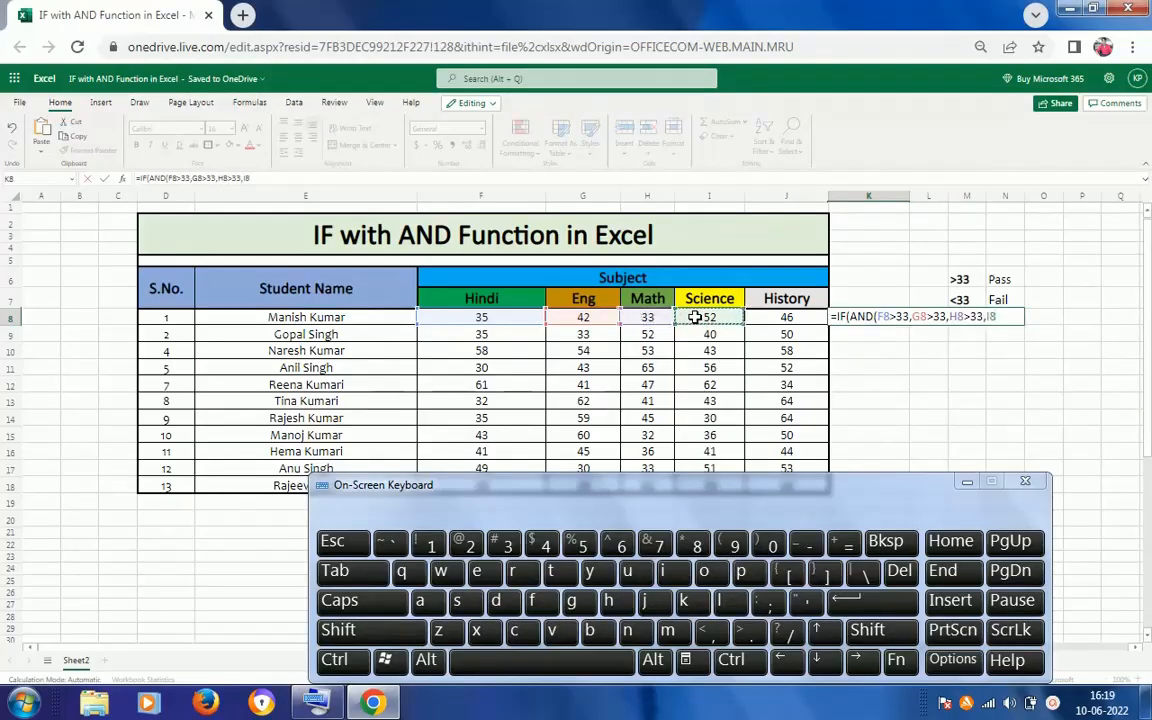
{"action": "type", "text": ">"}
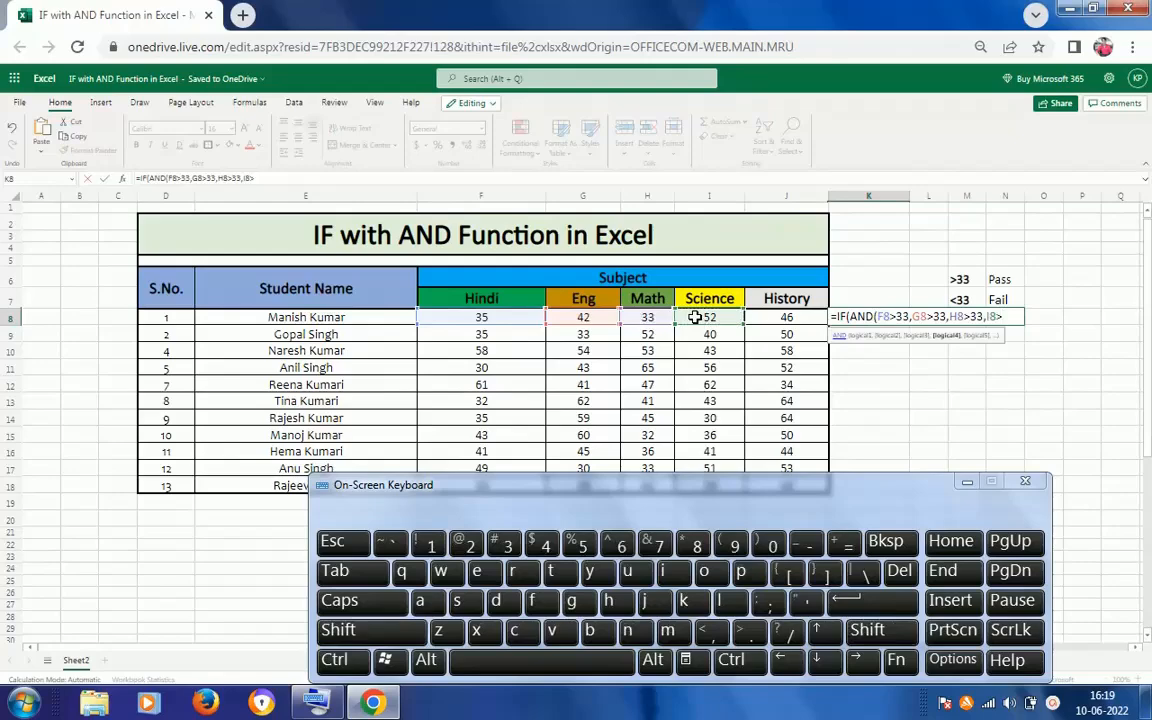
{"action": "type", "text": "33,"}
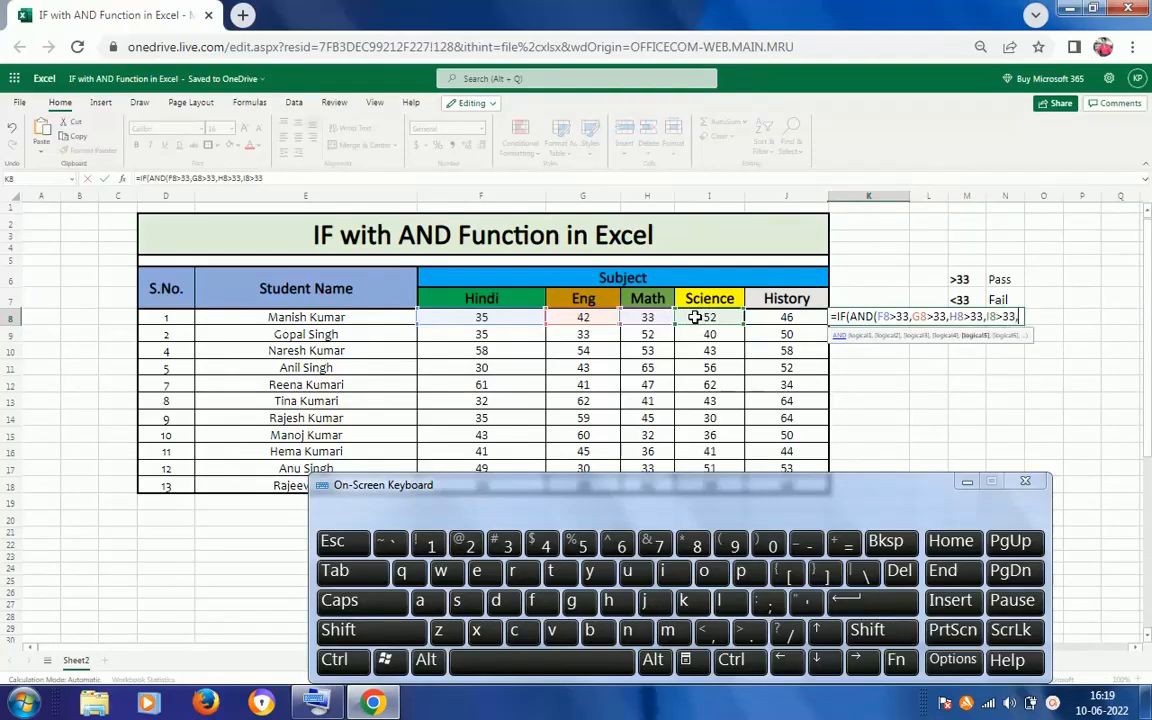
Add the History condition J8>33 and close the AND function's parenthesis.
{"action": "left_click", "coordinate": [774, 320]}
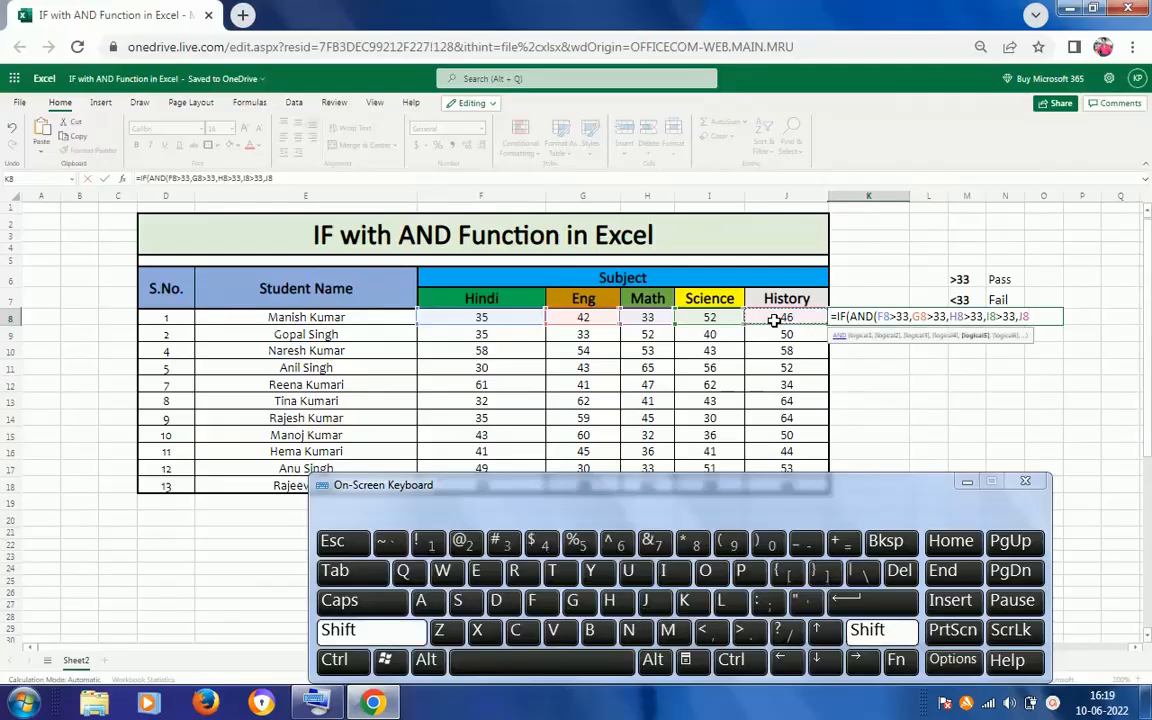
{"action": "type", "text": ">33"}
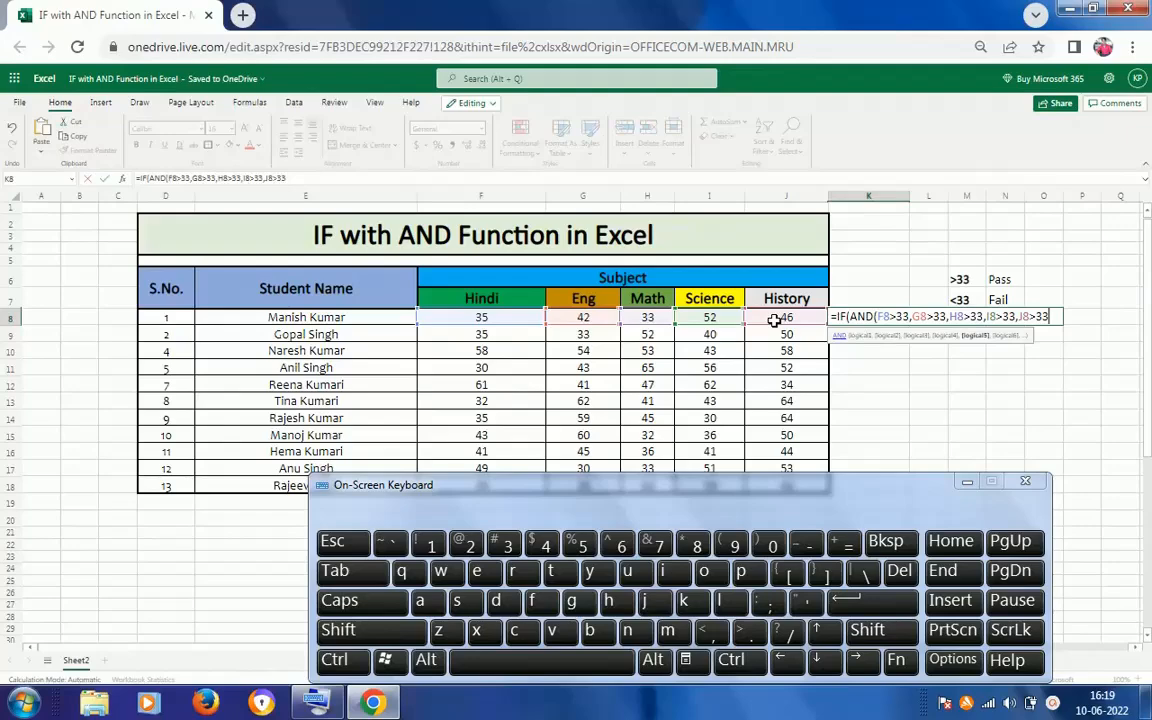
{"action": "key", "text": "shift"}
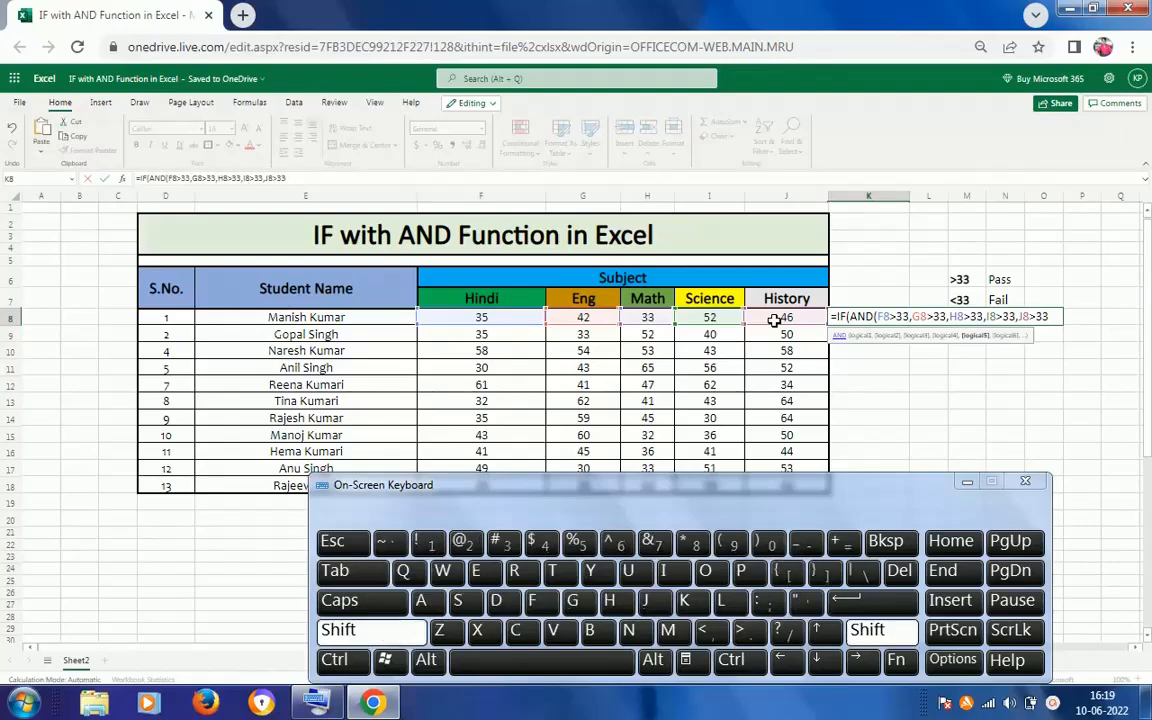
{"action": "type", "text": ")"}
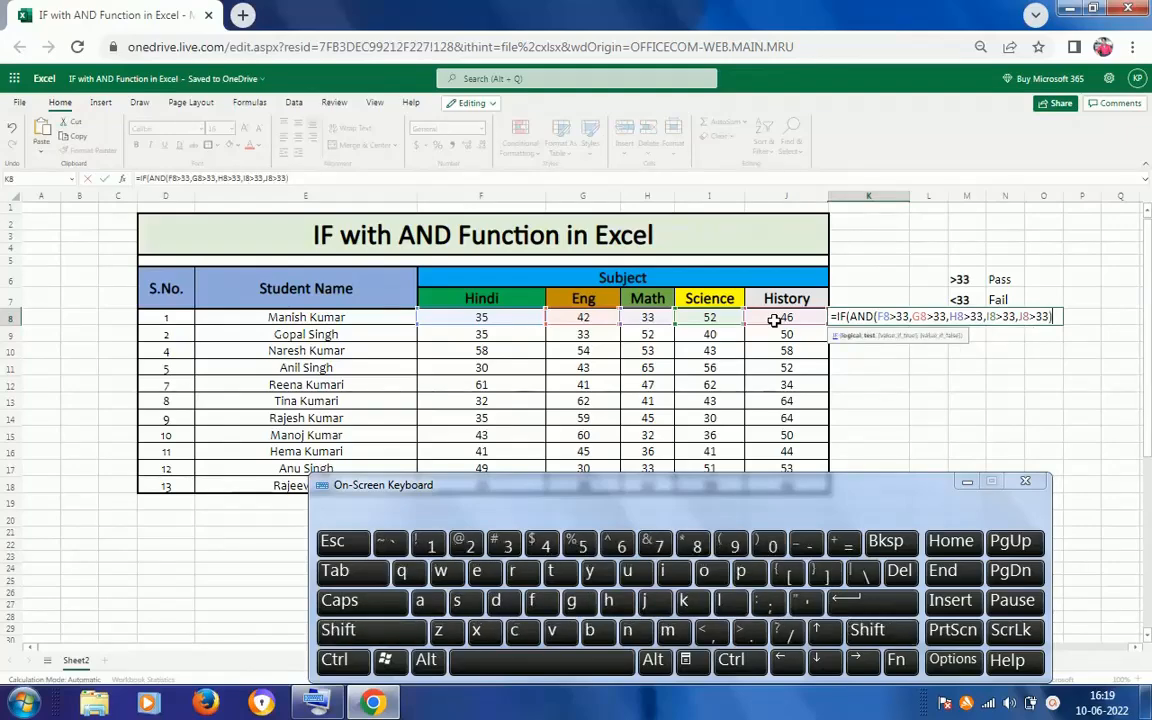
Enter "Pass" in quotation marks as the IF function's value-if-true argument.
{"action": "type", "text": ","}
{"action": "type", "text": "\""}
{"action": "left_click", "coordinate": [365, 630]}
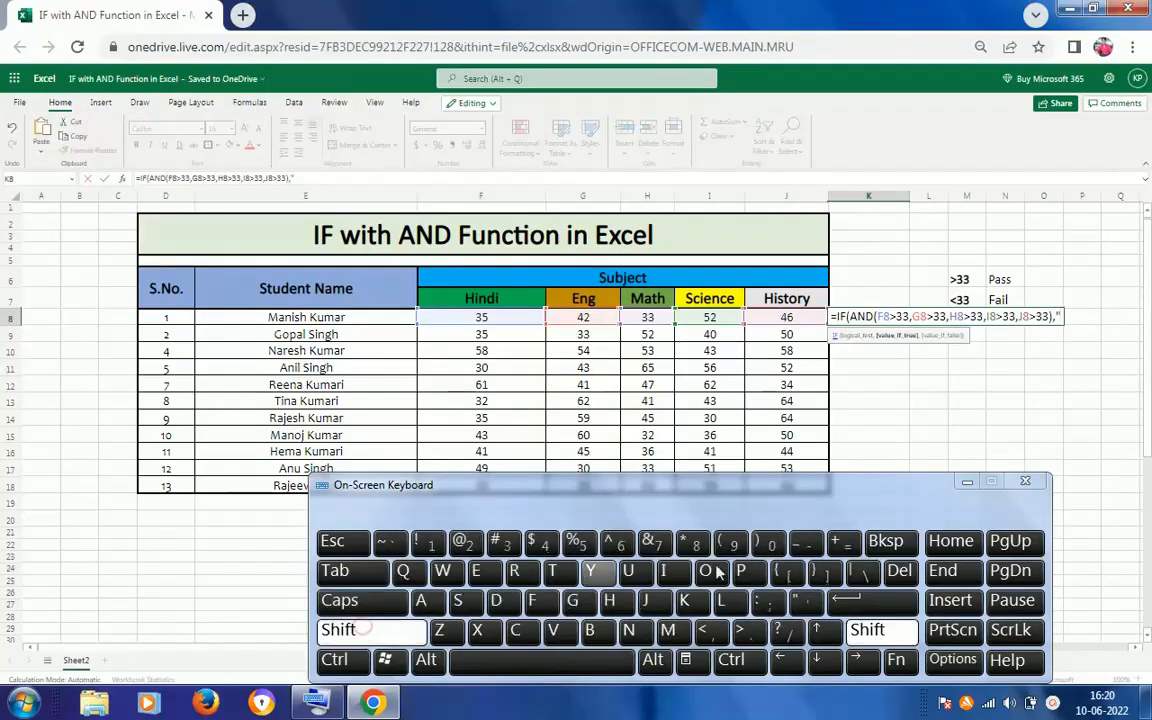
{"action": "left_click", "coordinate": [741, 571]}
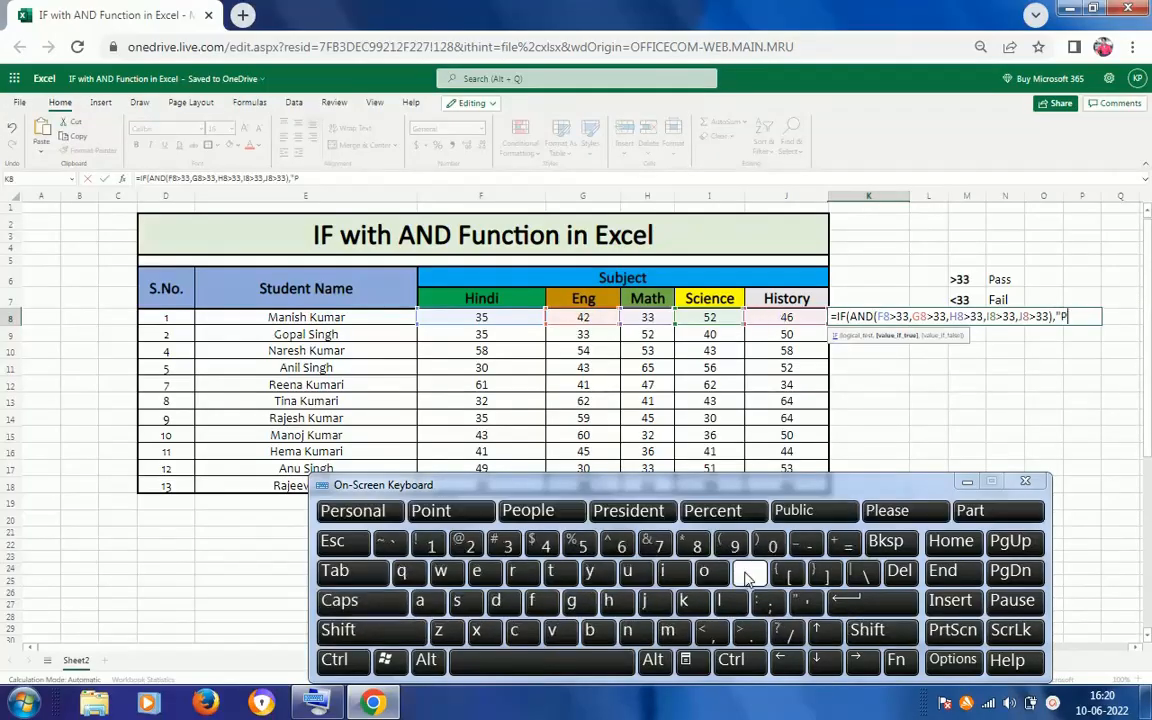
{"action": "left_click", "coordinate": [433, 600]}
{"action": "left_click", "coordinate": [460, 603]}
{"action": "left_click", "coordinate": [462, 605]}
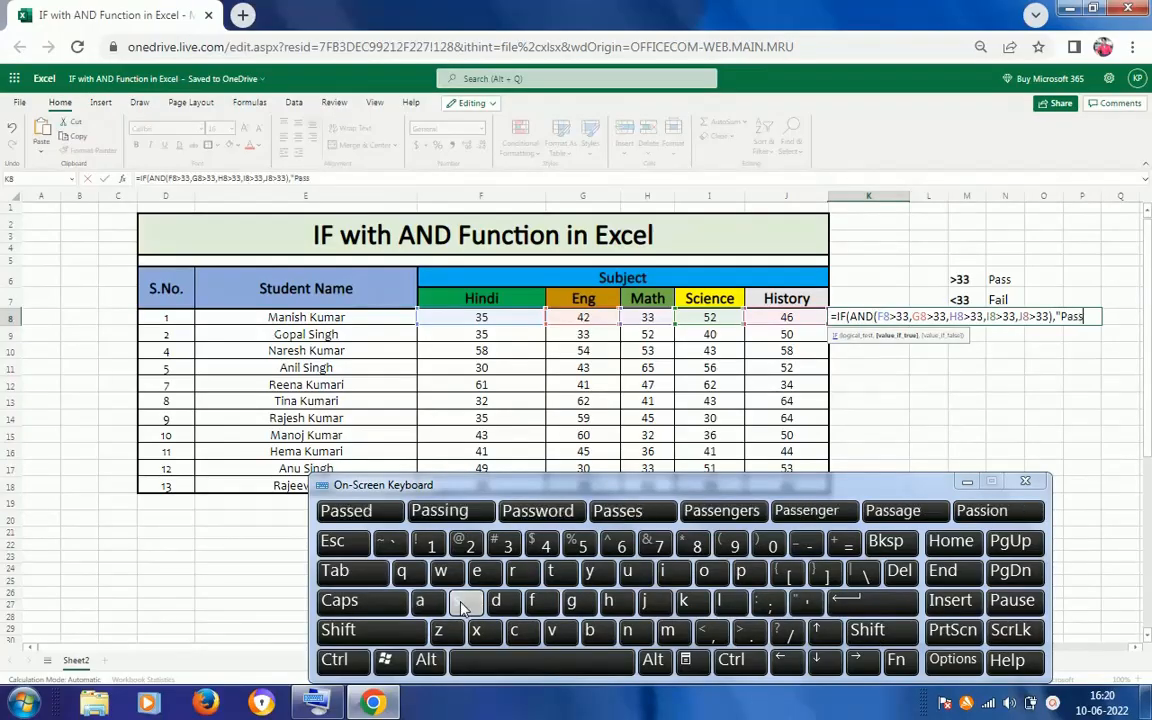
{"action": "type", "text": "\""}
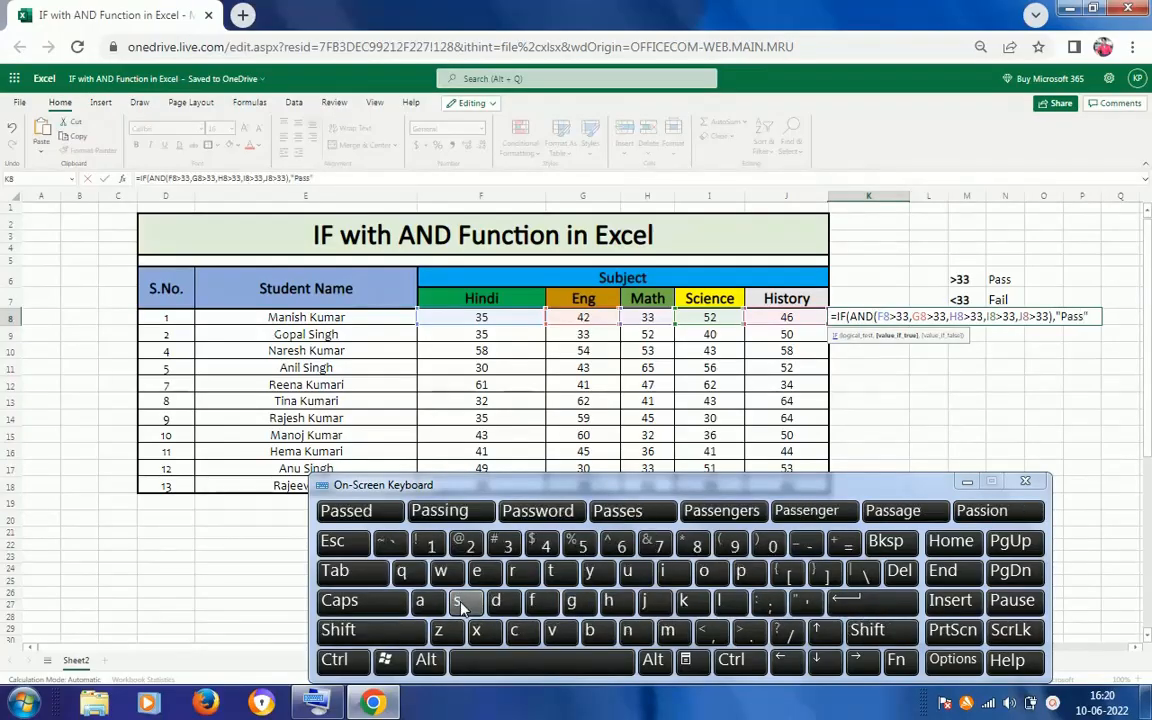
Enter "Fail" in quotation marks as the IF function's value-if-false argument and complete the formula in K8.
{"action": "type", "text": ","}
{"action": "type", "text": "\""}
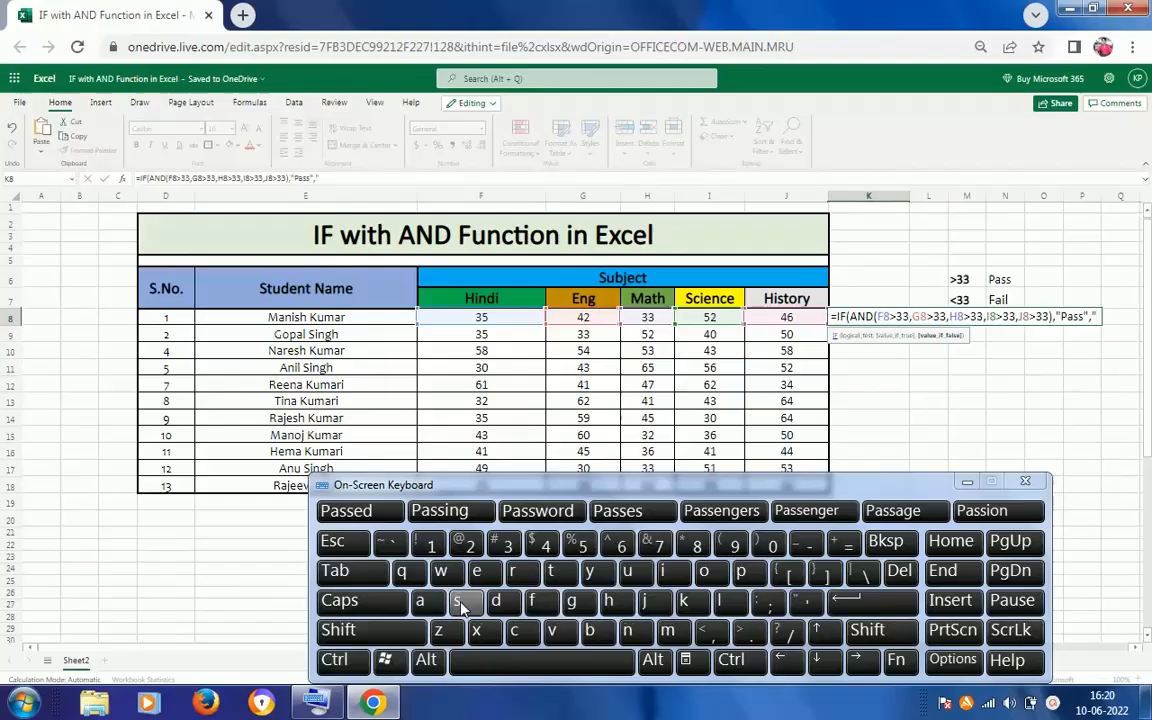
{"action": "left_click", "coordinate": [385, 630]}
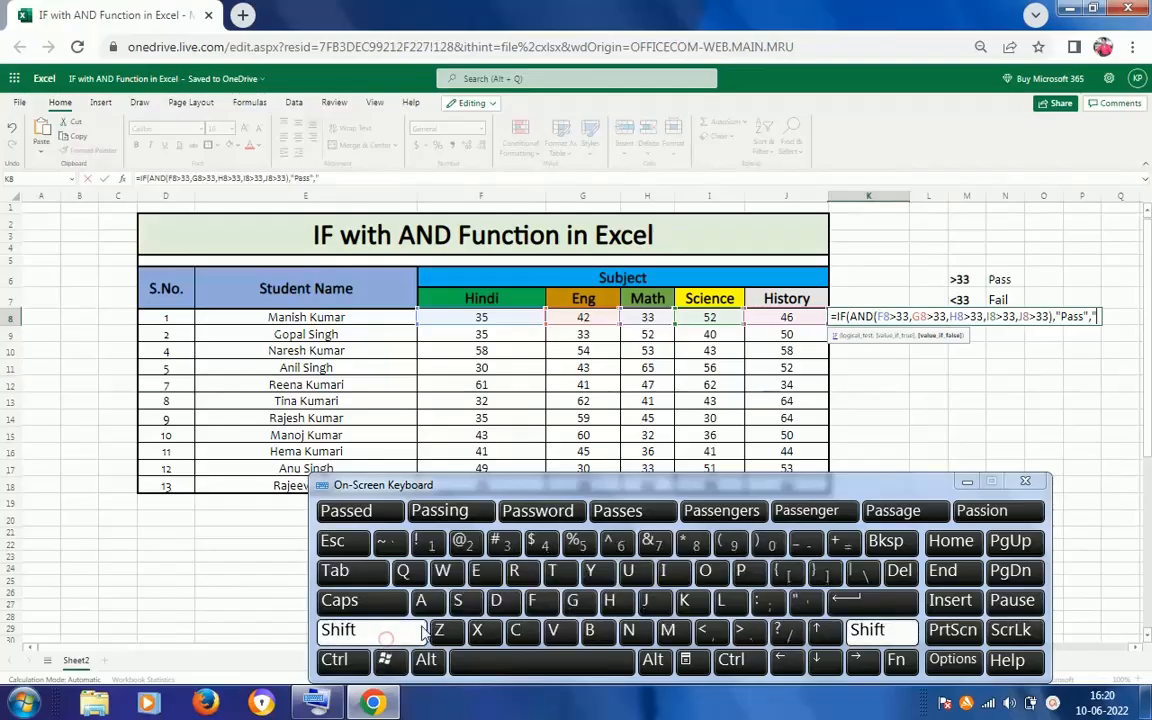
{"action": "left_click", "coordinate": [531, 600]}
{"action": "left_click", "coordinate": [430, 601]}
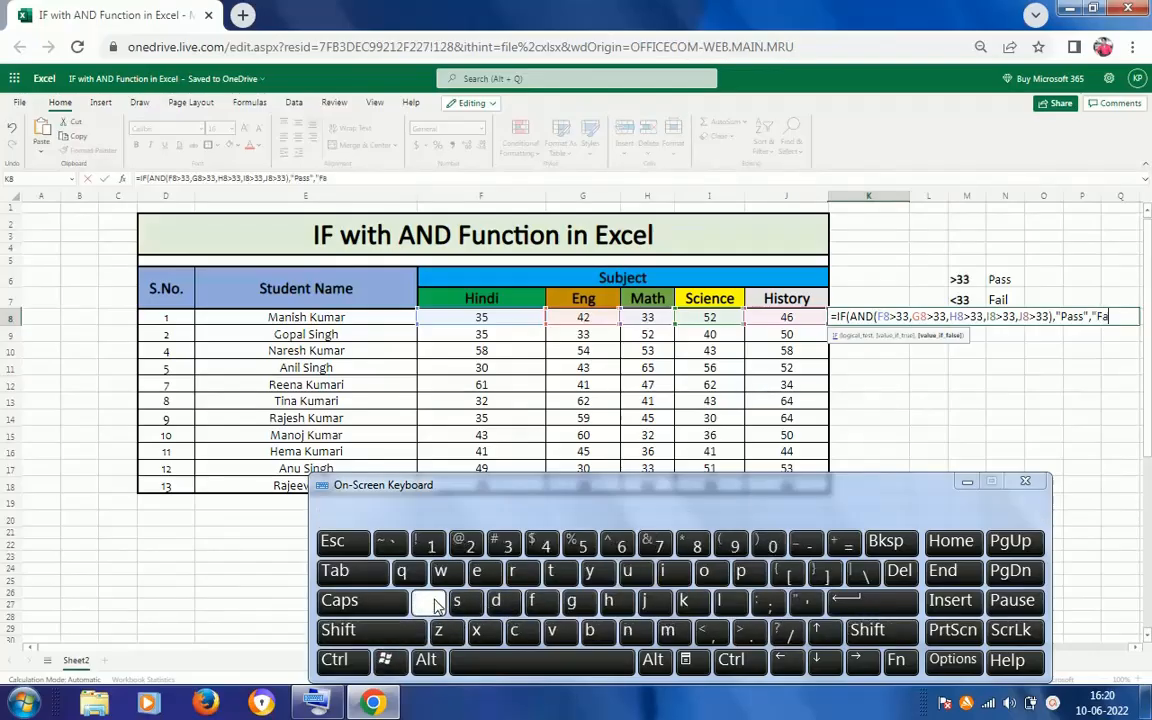
{"action": "left_click", "coordinate": [674, 571]}
{"action": "left_click", "coordinate": [727, 601]}
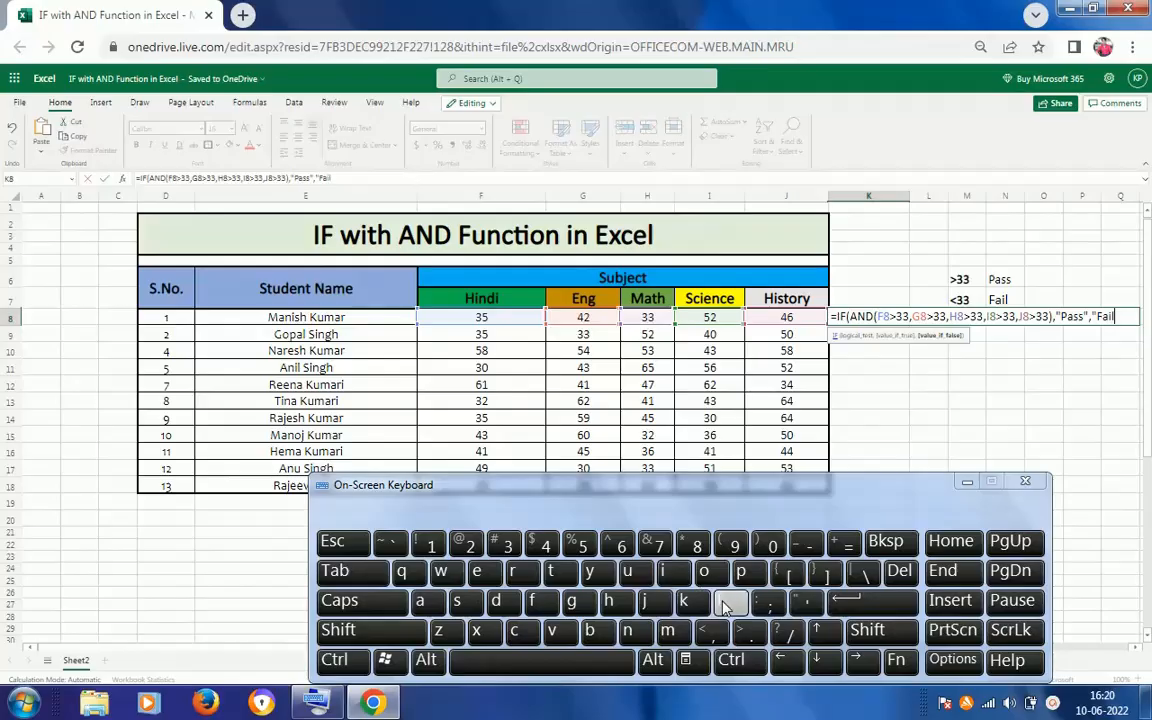
{"action": "key", "text": "shift"}
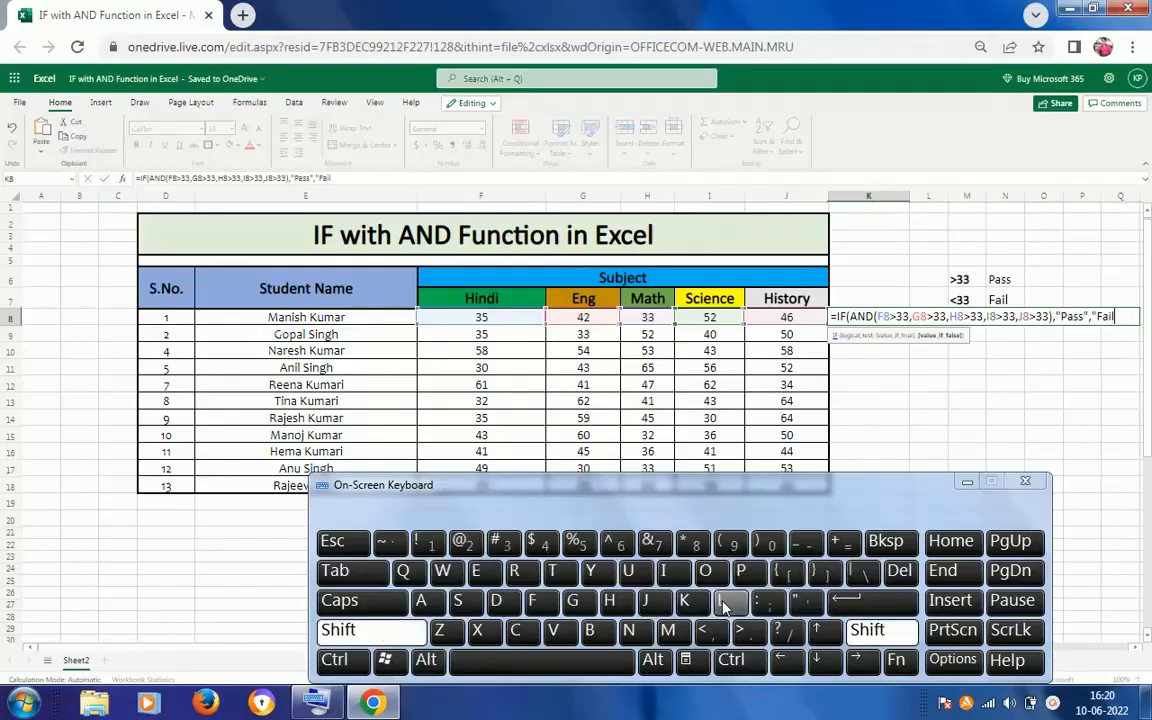
{"action": "type", "text": "\""}
{"action": "key", "text": "shift"}
{"action": "type", "text": ")"}
{"action": "key", "text": "ctrl+Return"}
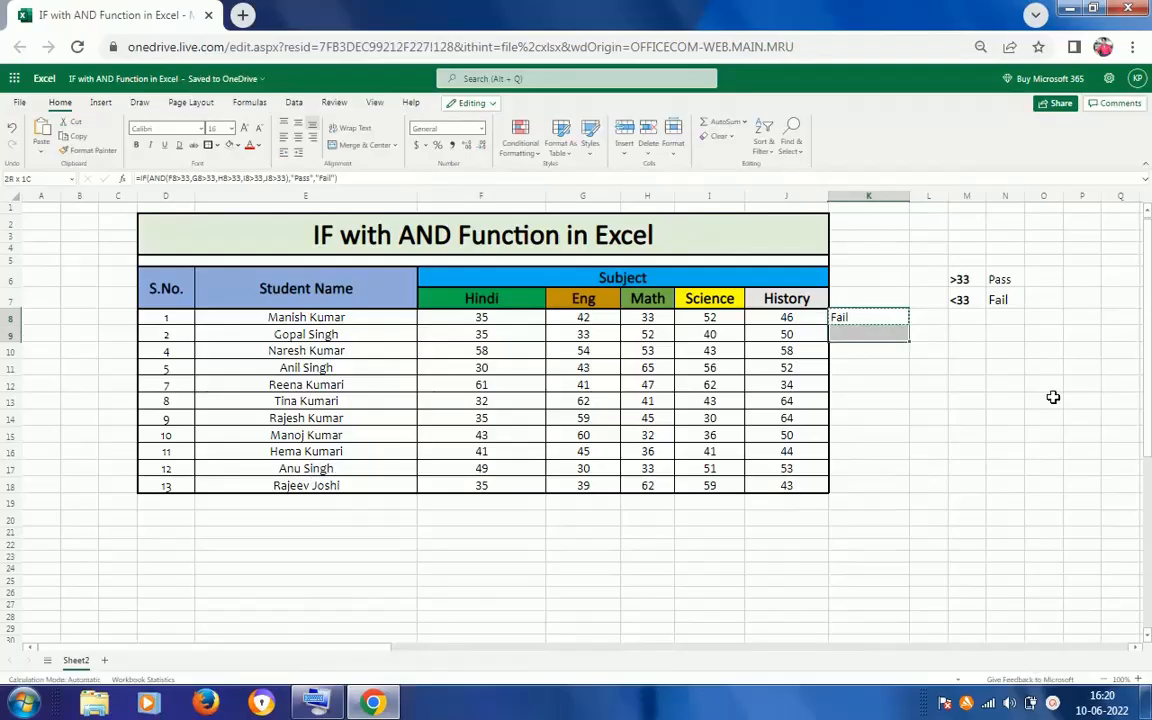
Copy the IF with AND formula from K8 down the column through K18.
{"action": "key", "text": "shift+Down"}
{"action": "key", "text": "shift+Down"}
{"action": "key", "text": "shift+Down"}
{"action": "key", "text": "shift+Down"}
{"action": "key", "text": "shift+Down"}
{"action": "key", "text": "shift+Down"}
{"action": "key", "text": "shift+Down"}
{"action": "key", "text": "shift+Down"}
{"action": "key", "text": "shift+Down"}
{"action": "key", "text": "shift+Down"}
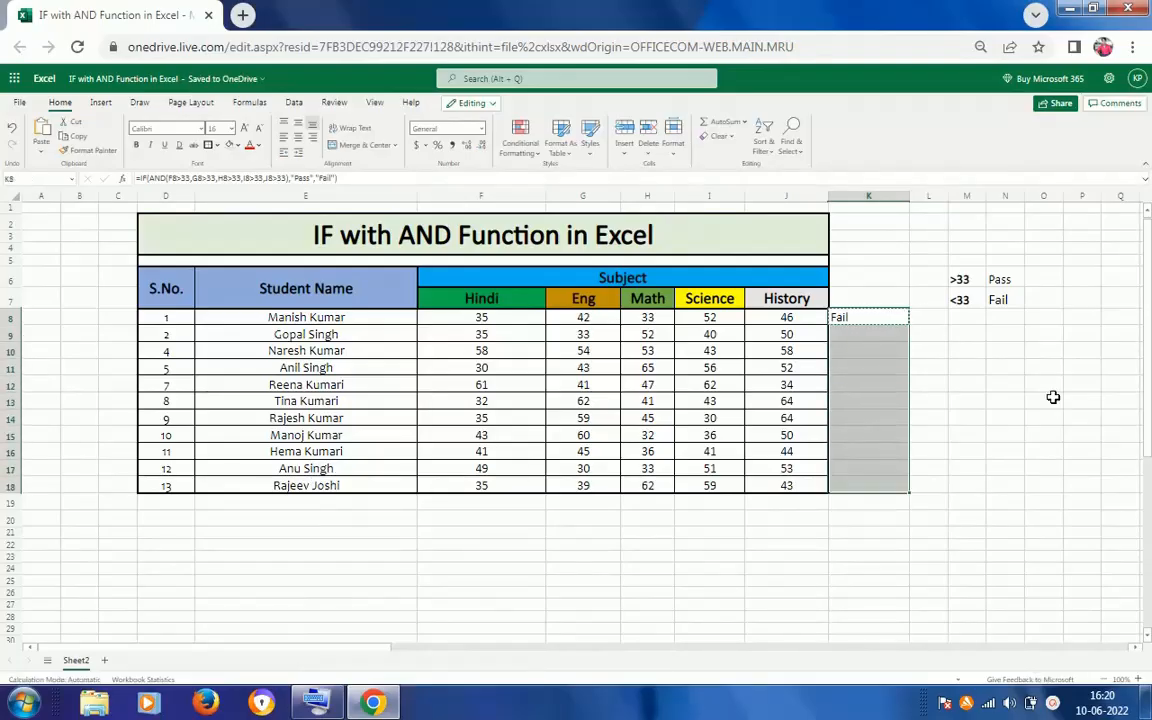
{"action": "key", "text": "ctrl+v"}
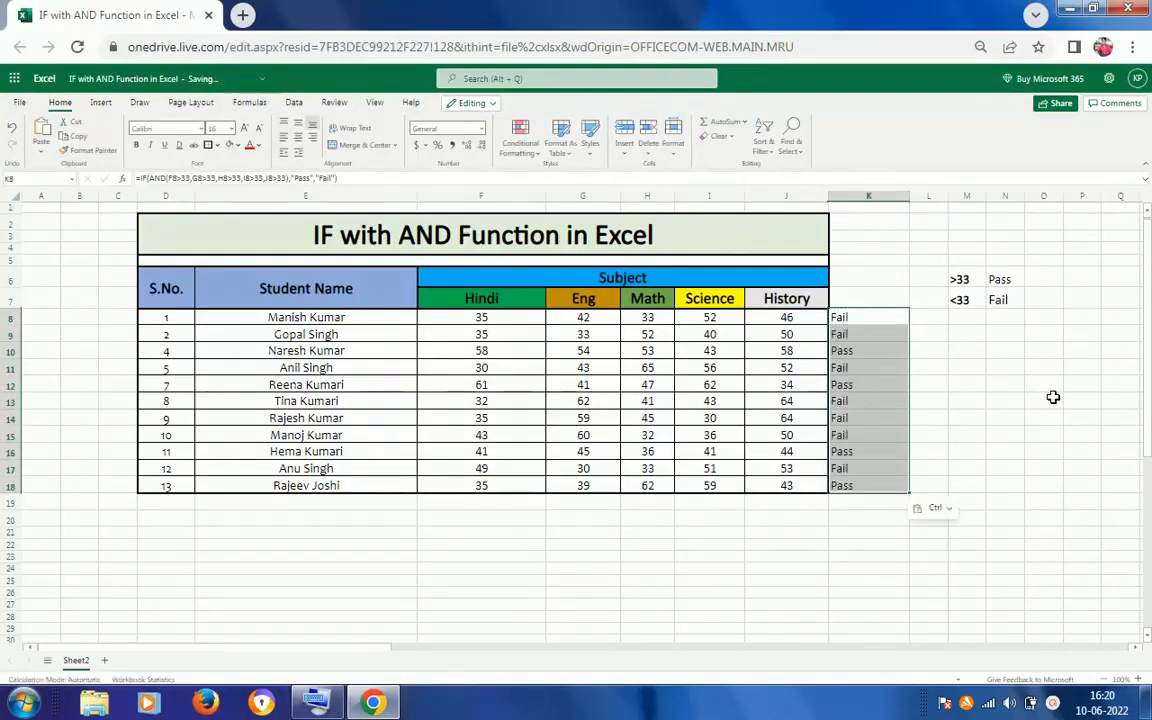
Review the results in K8 and K9, and check each subject mark in row 10 against the pass criterion.
{"action": "left_click", "coordinate": [868, 321]}
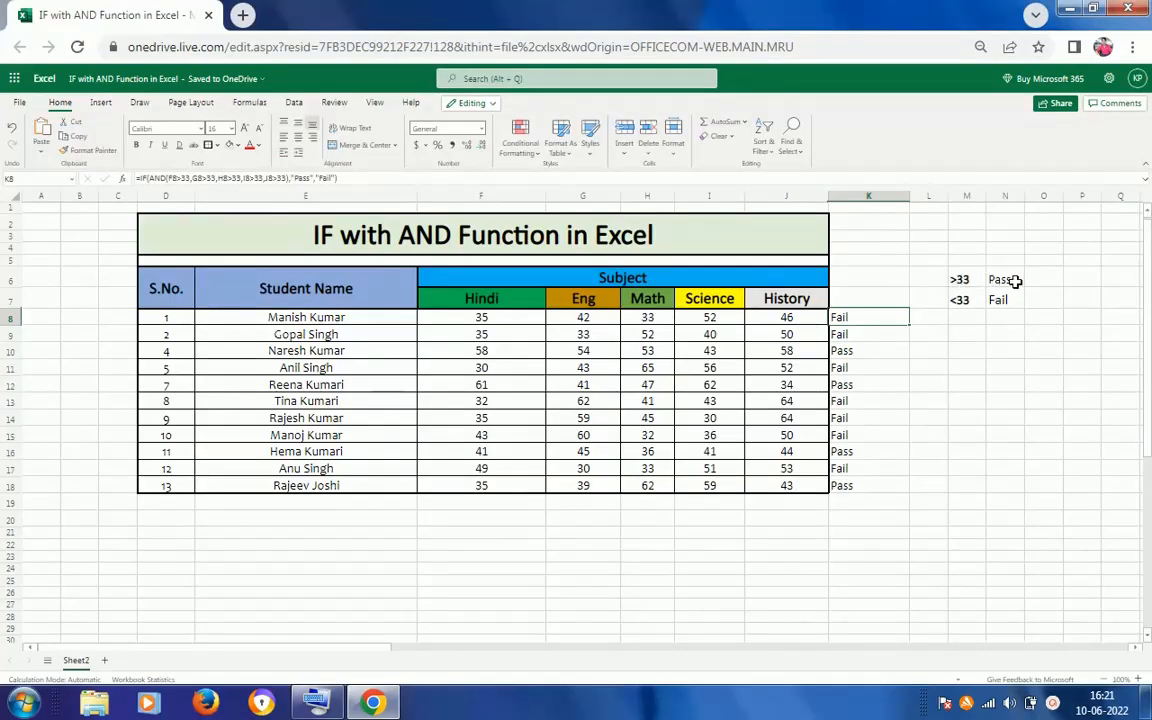
{"action": "left_click", "coordinate": [840, 336]}
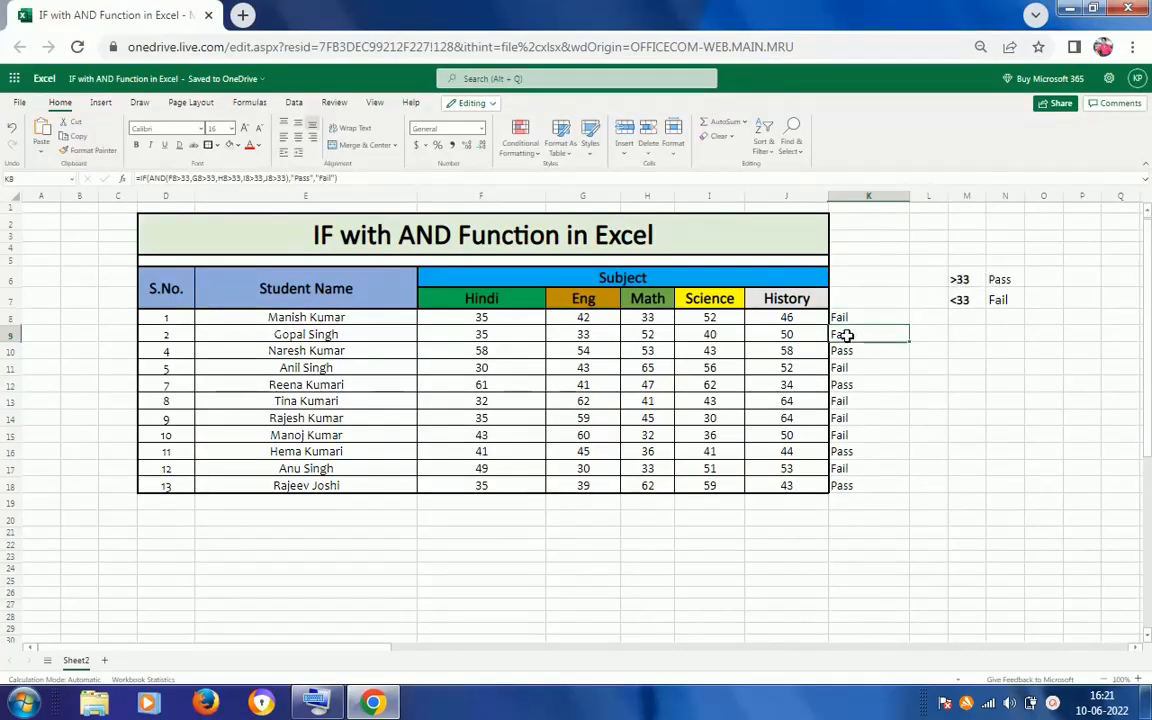
{"action": "left_click", "coordinate": [329, 336]}
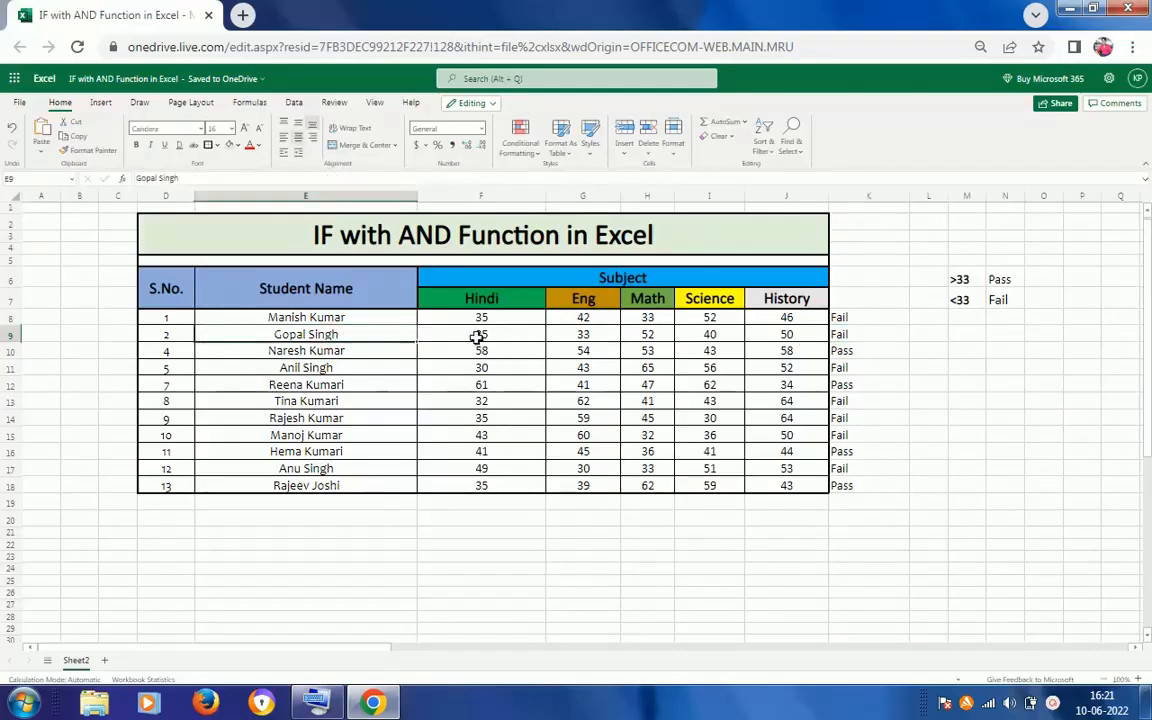
{"action": "left_click", "coordinate": [355, 356]}
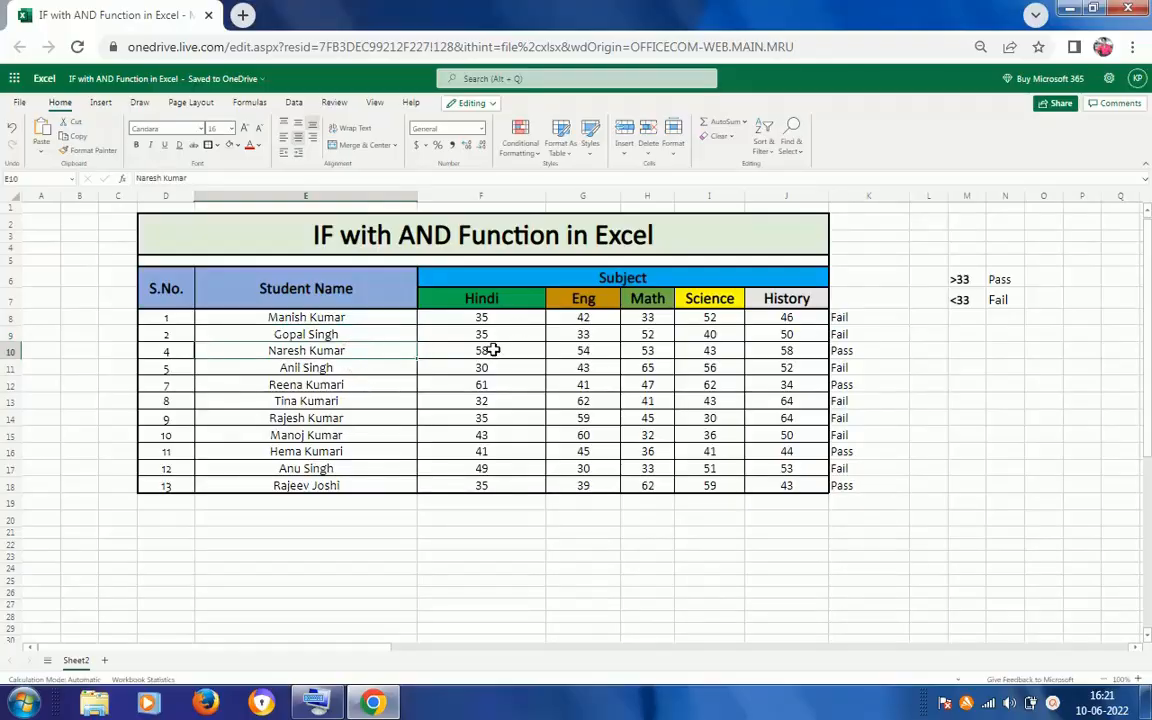
{"action": "left_click", "coordinate": [492, 350]}
{"action": "left_click", "coordinate": [605, 354]}
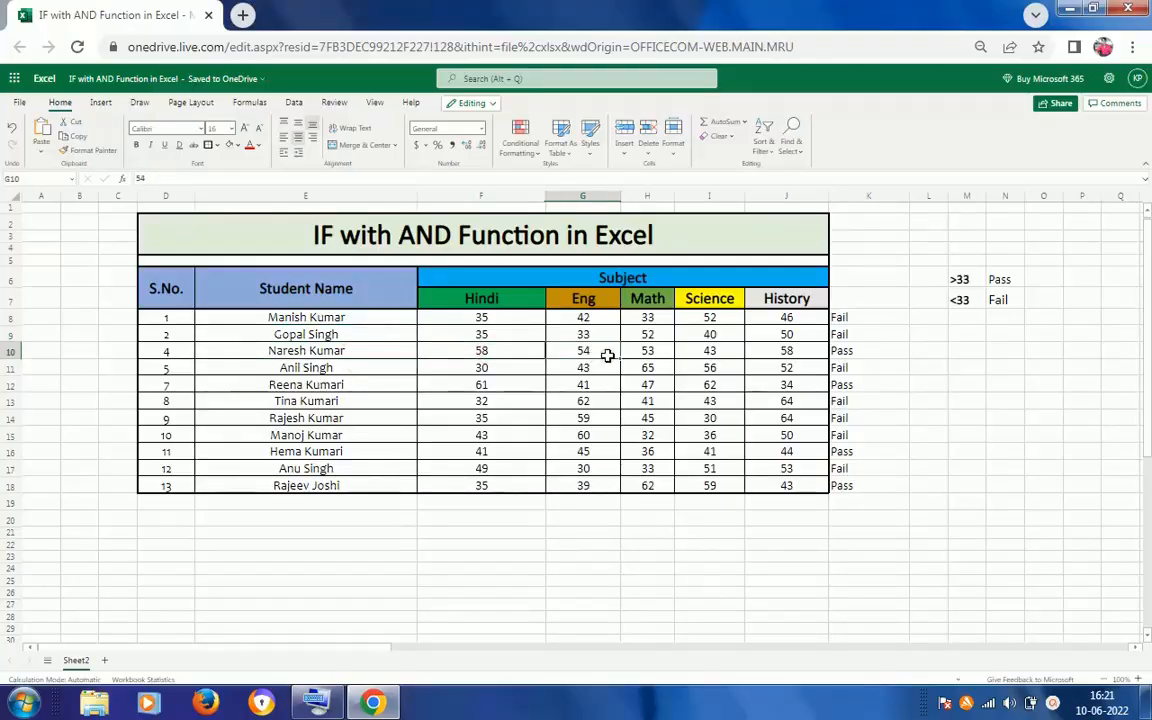
{"action": "left_click", "coordinate": [648, 353]}
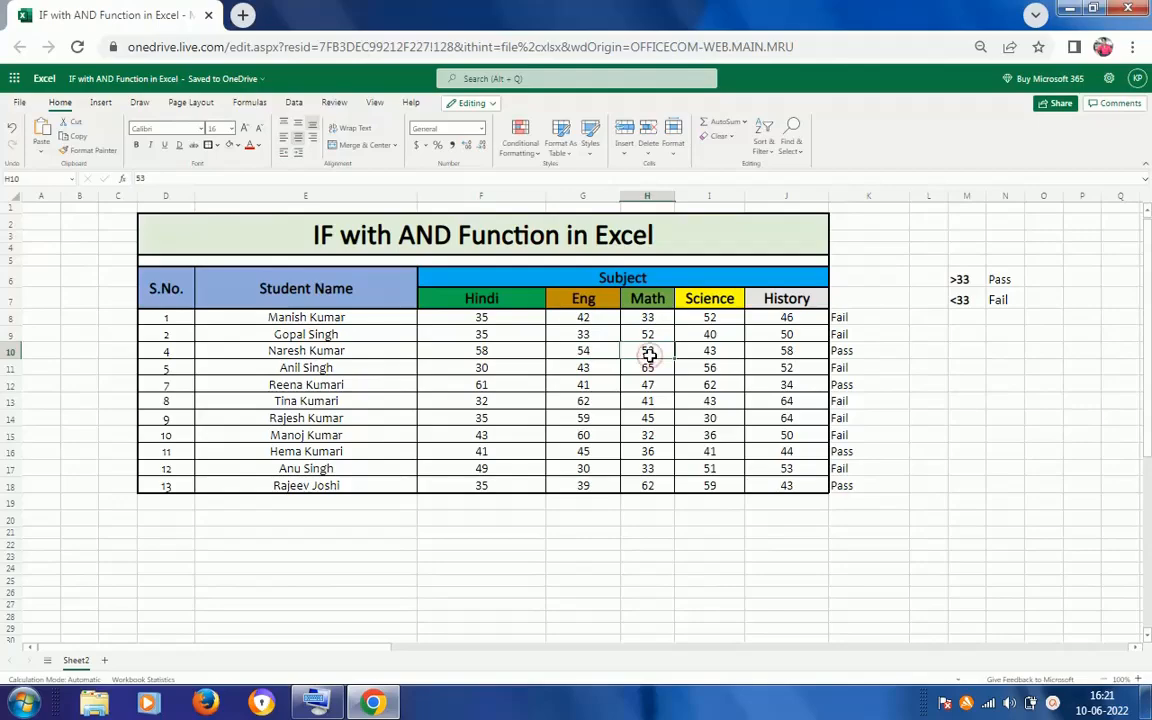
{"action": "left_click", "coordinate": [730, 354]}
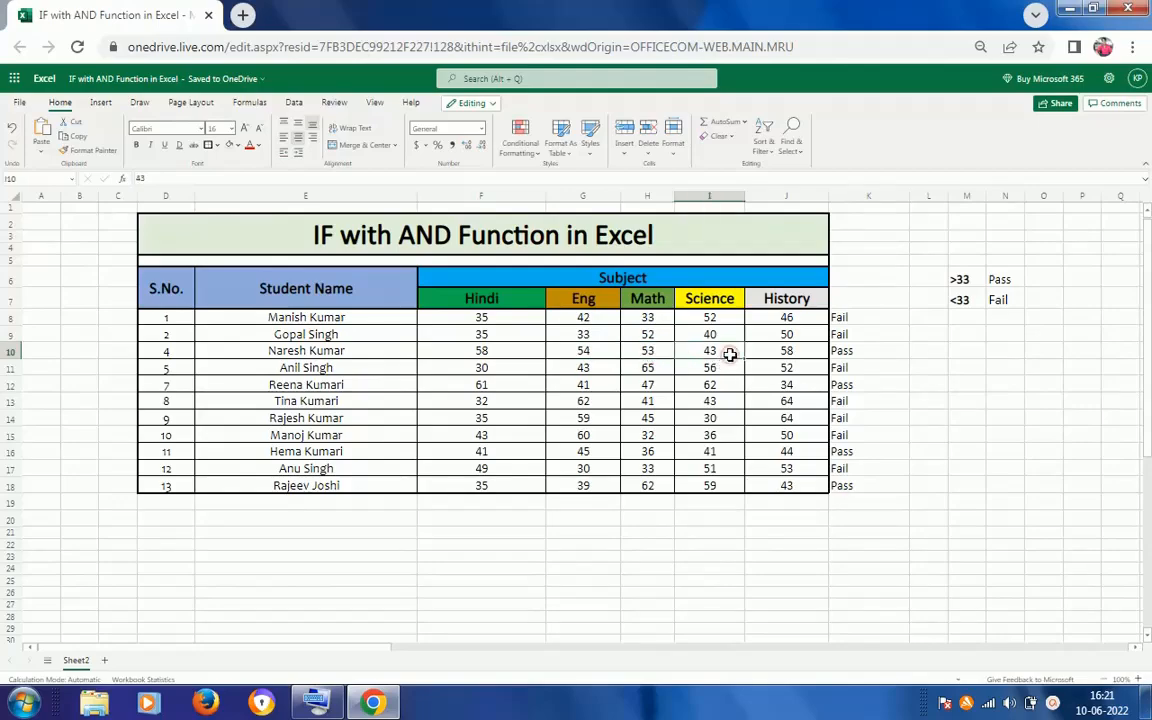
{"action": "left_click", "coordinate": [786, 353]}
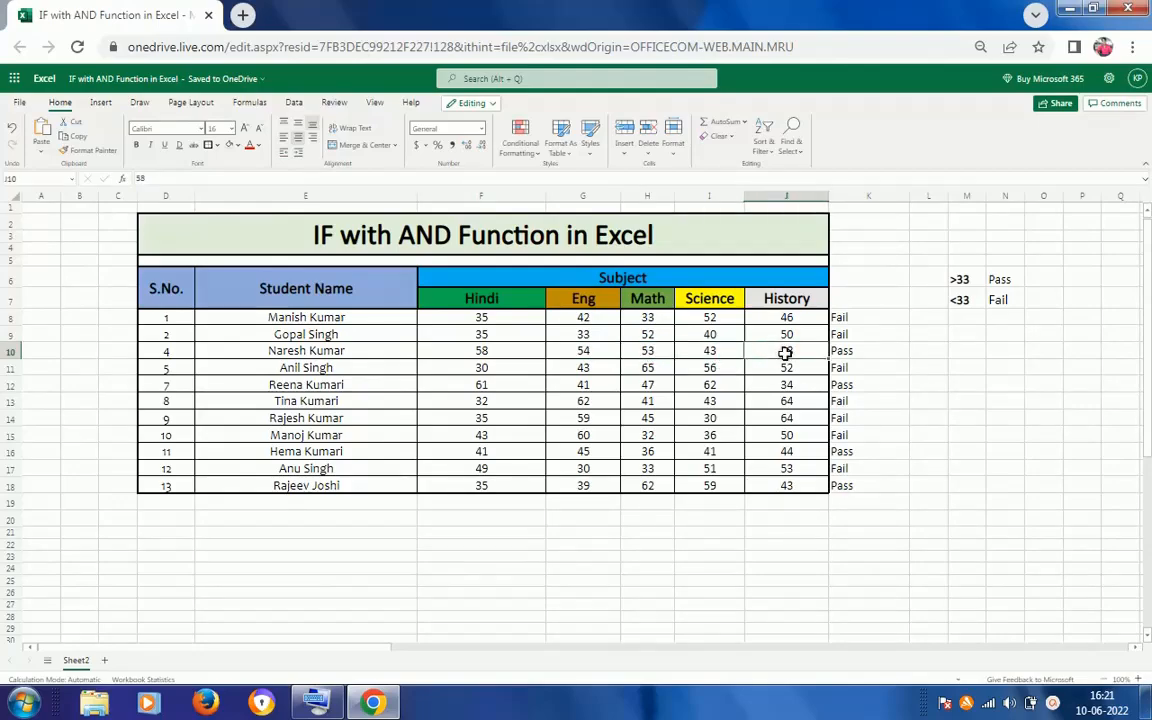
Compare the result in K12 with the five subject marks in row 12.
{"action": "left_click", "coordinate": [850, 386]}
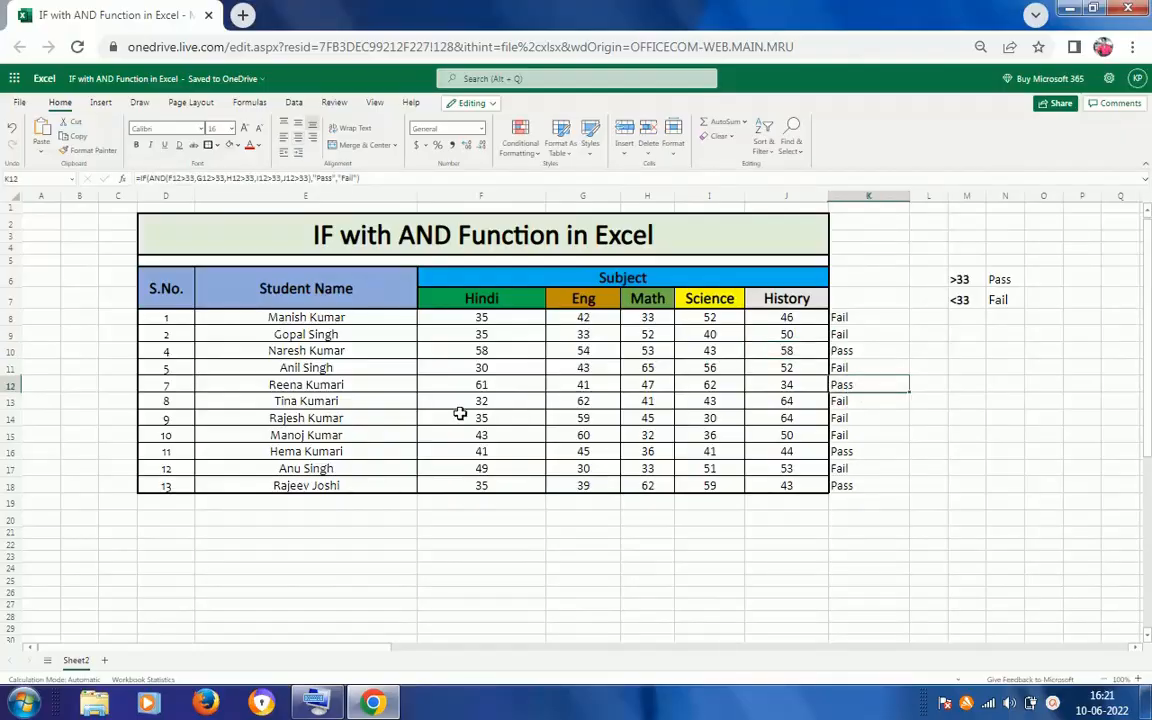
{"action": "left_click", "coordinate": [511, 389]}
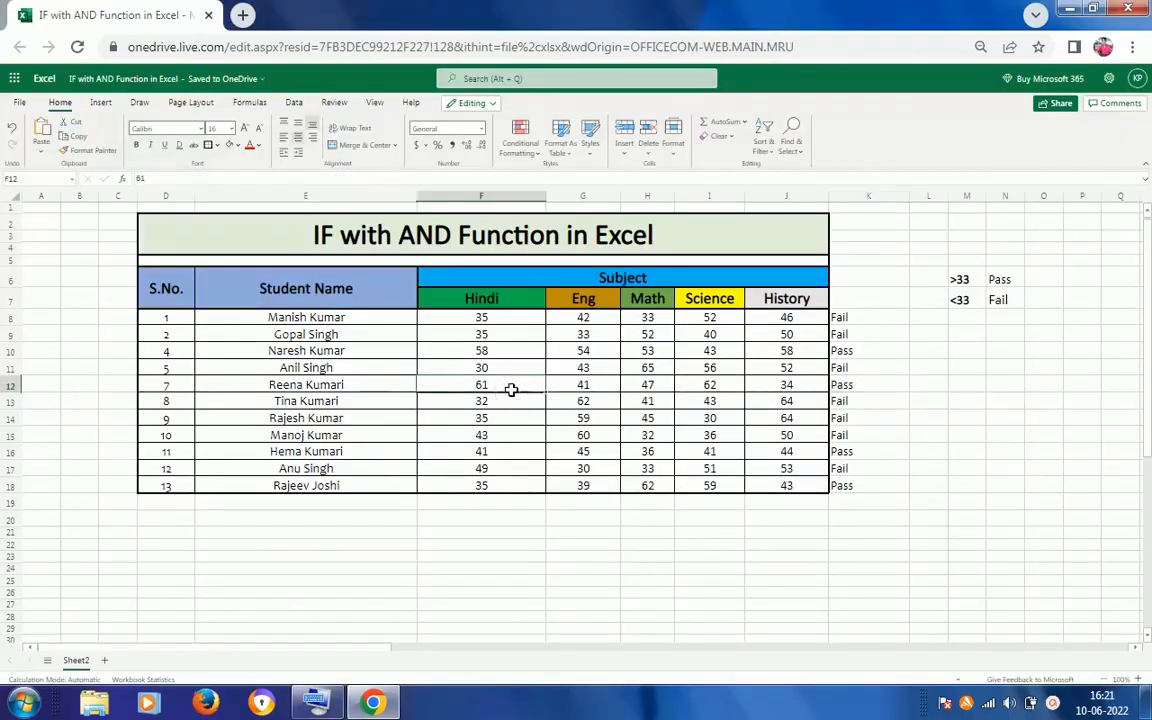
{"action": "left_click", "coordinate": [585, 386]}
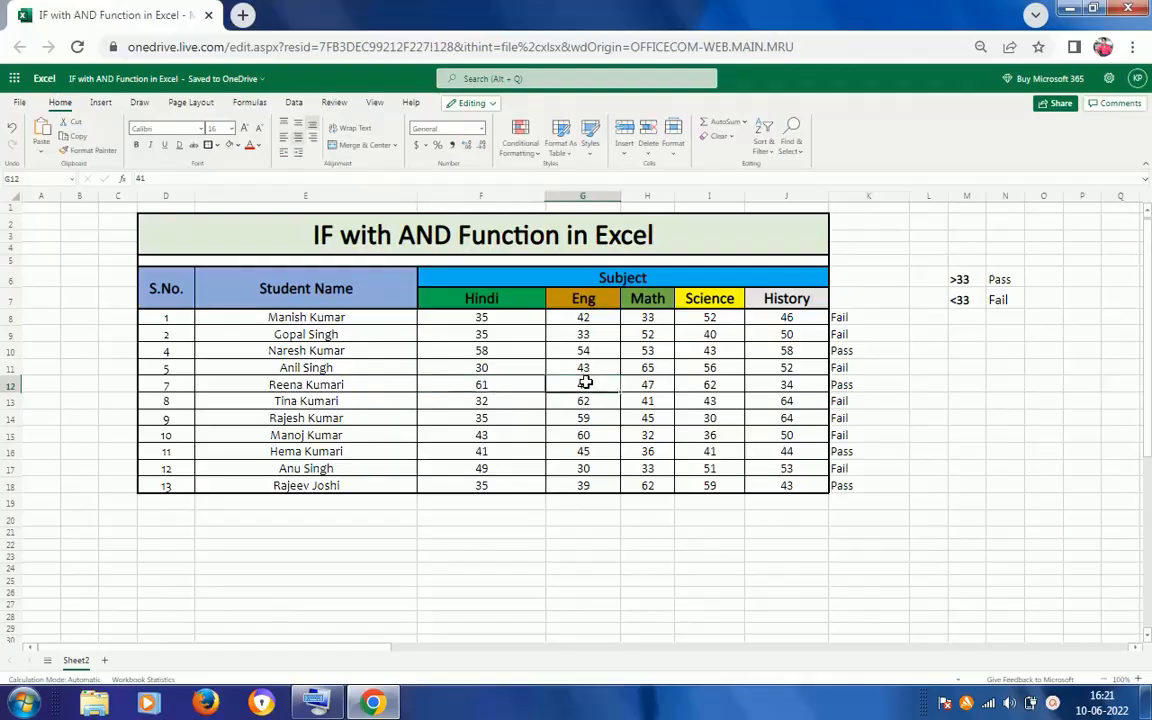
{"action": "left_click", "coordinate": [645, 387]}
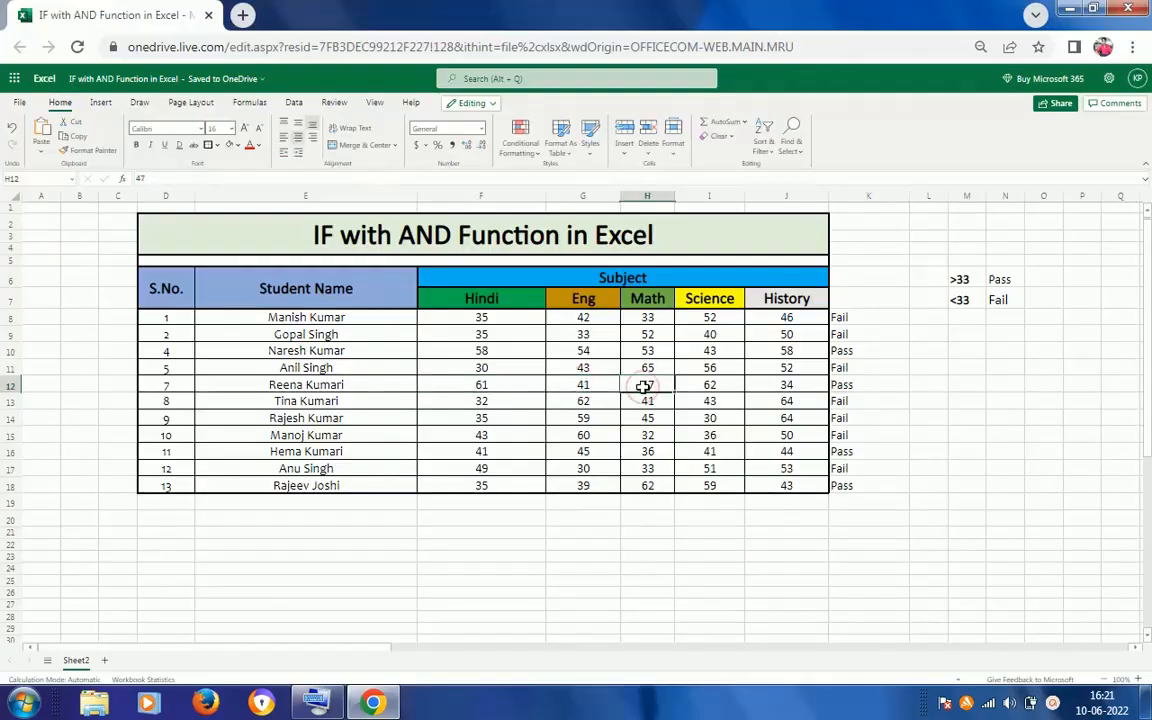
{"action": "left_click", "coordinate": [710, 388]}
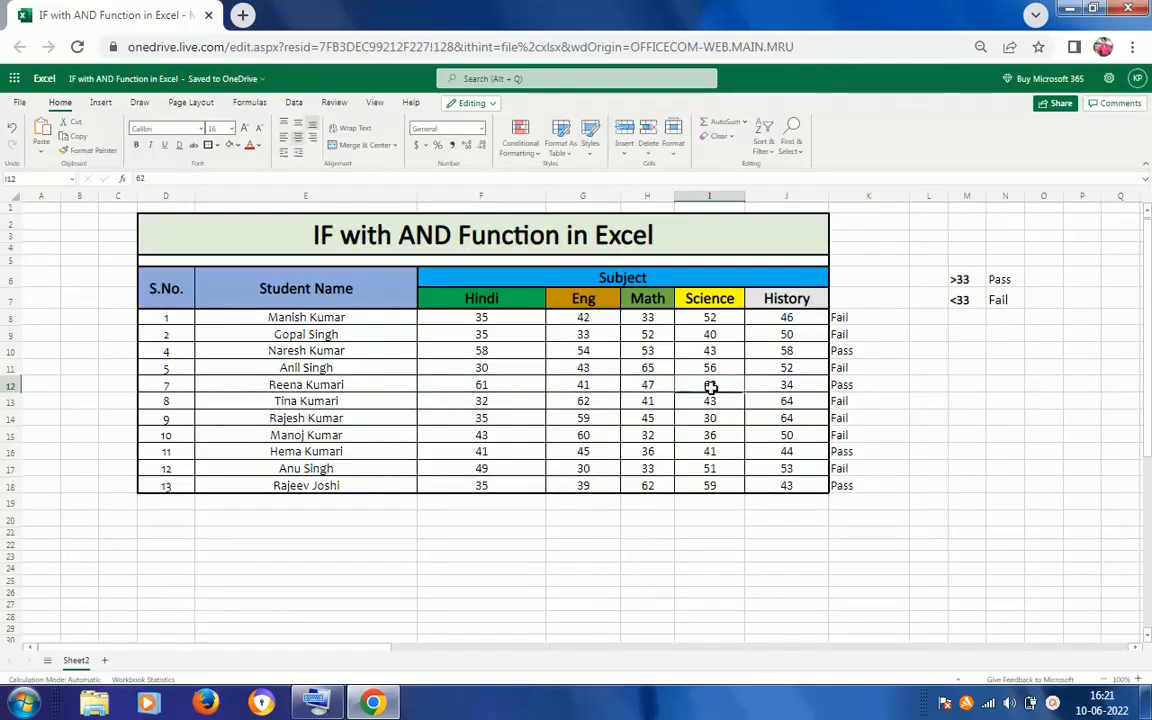
{"action": "left_click", "coordinate": [806, 384]}
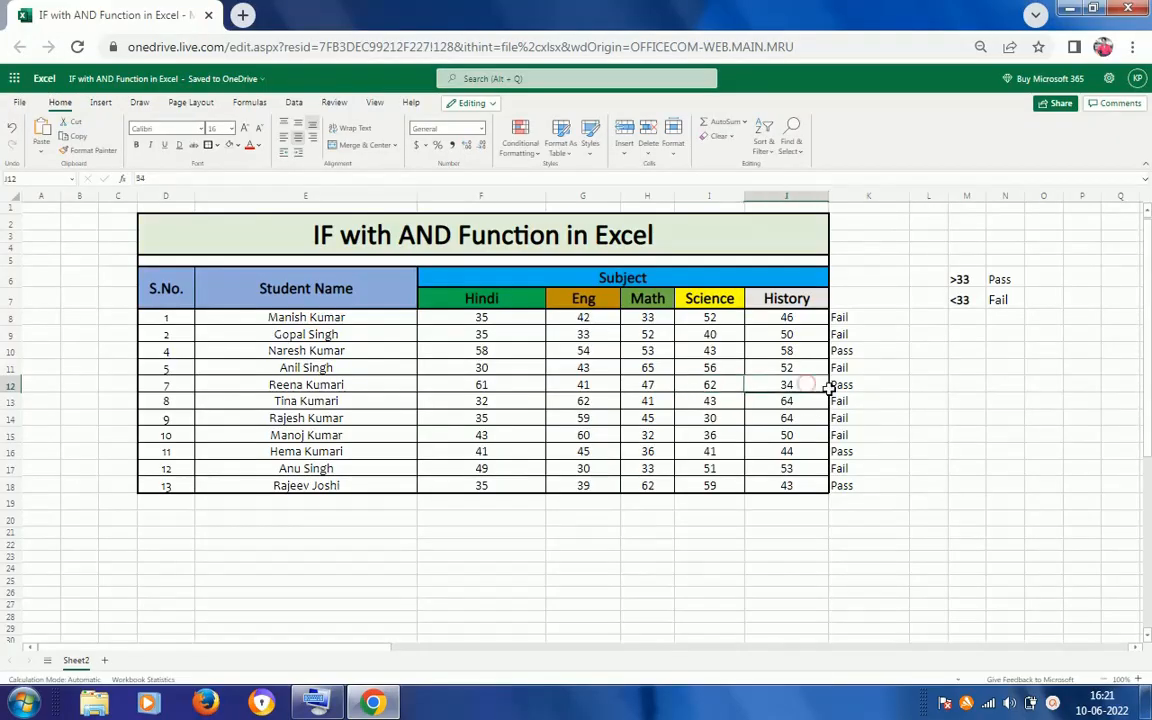
Compare the result in K16 with the five subject marks in row 16.
{"action": "left_click", "coordinate": [868, 456]}
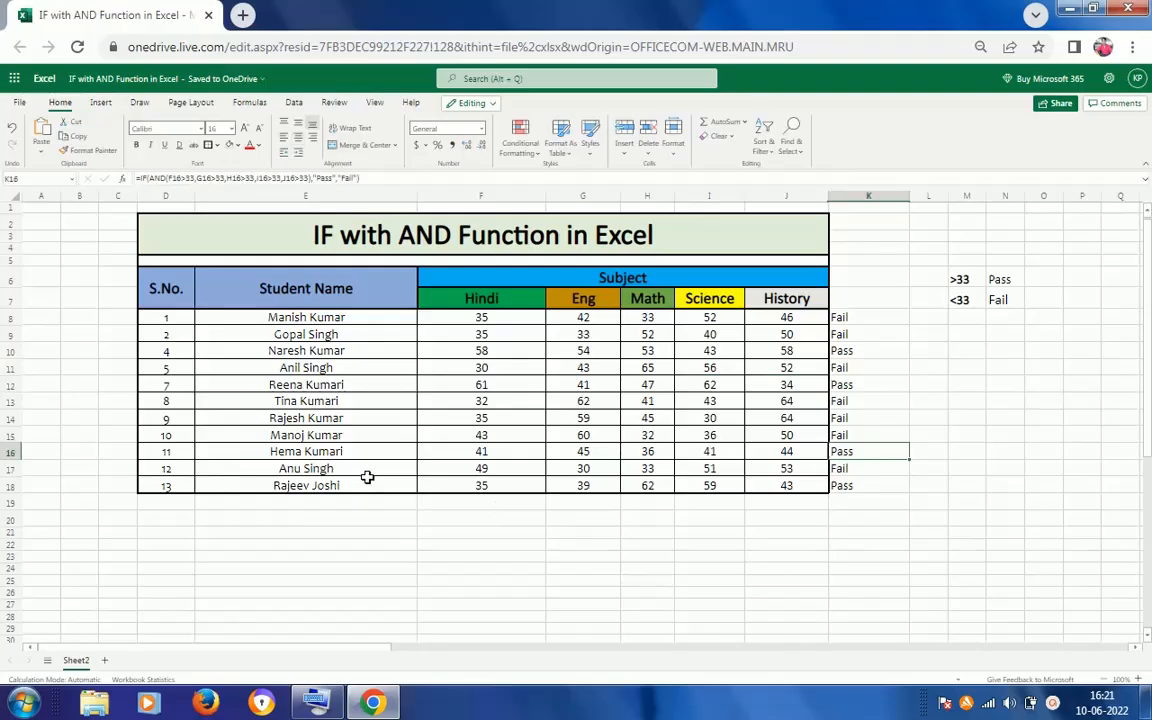
{"action": "left_click", "coordinate": [324, 455]}
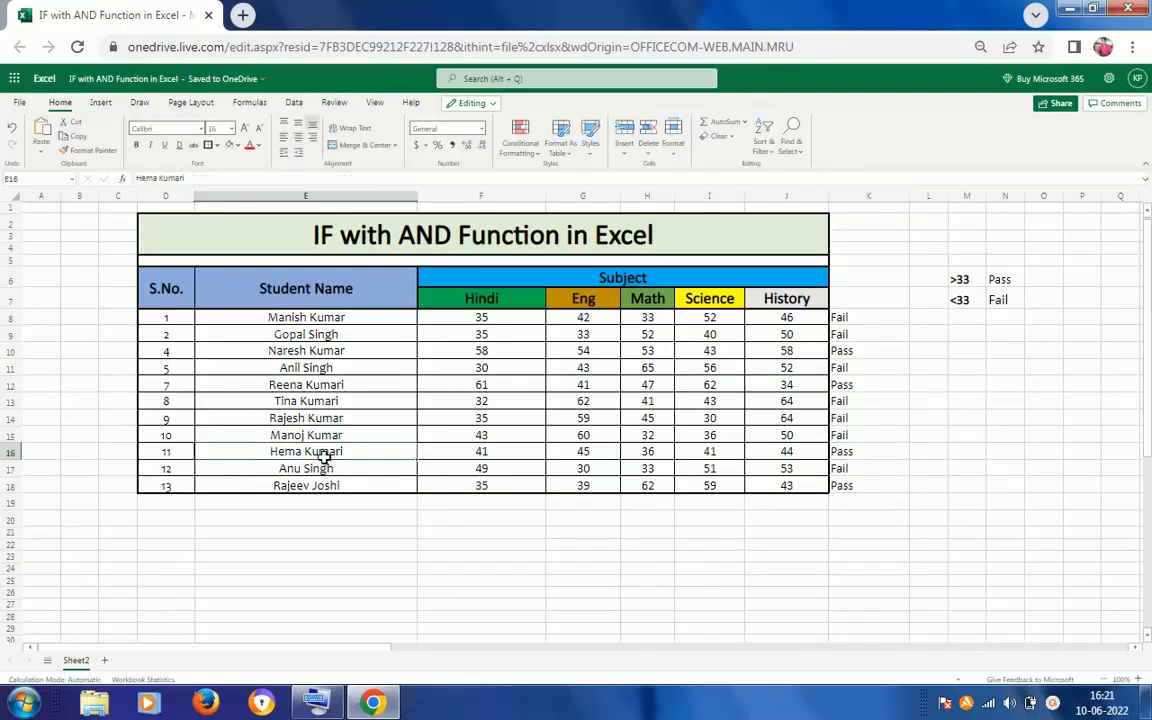
{"action": "left_click", "coordinate": [495, 457]}
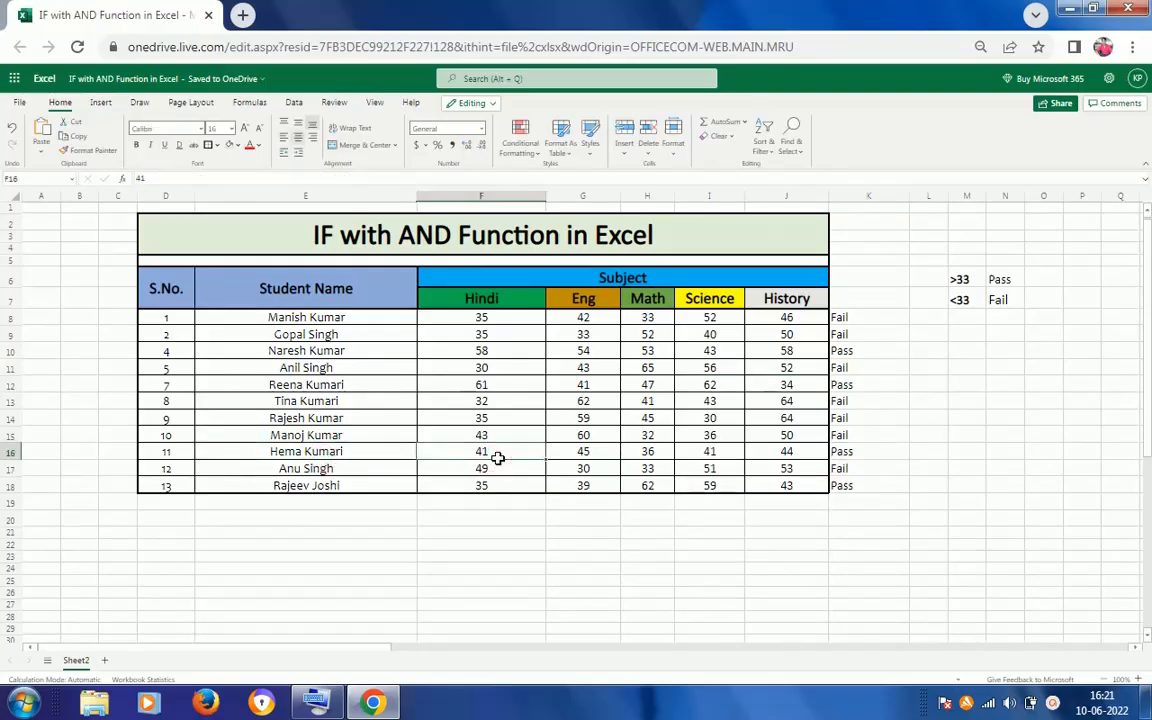
{"action": "left_click", "coordinate": [601, 452]}
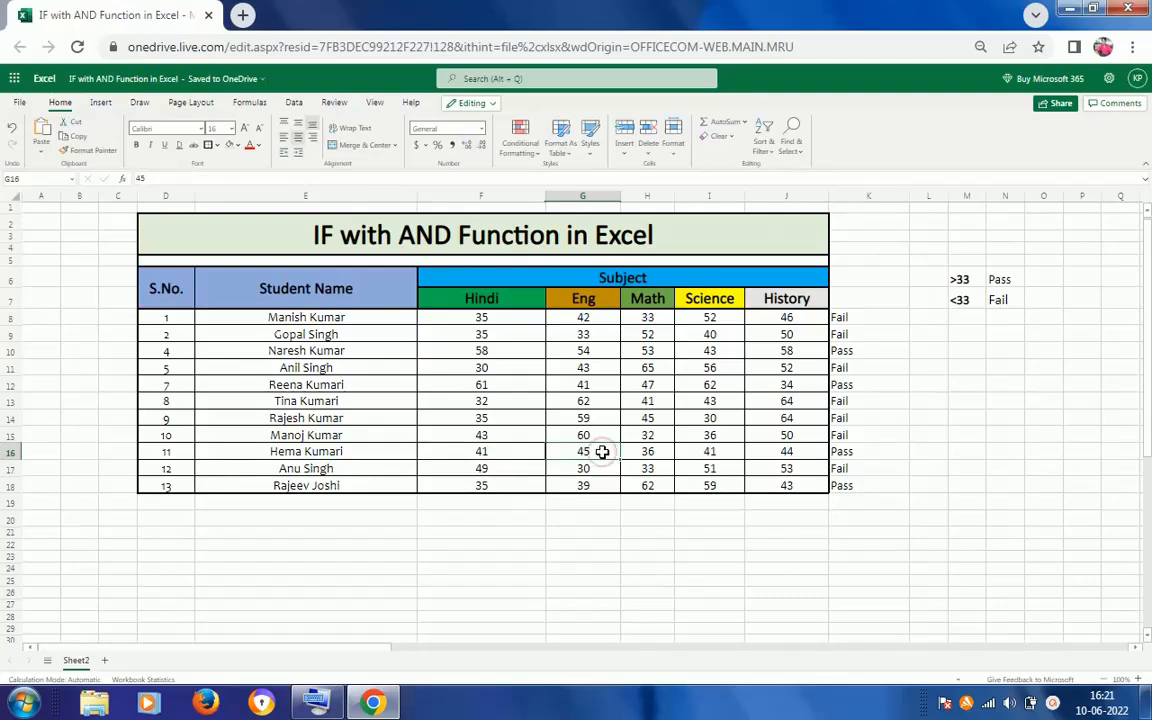
{"action": "left_click", "coordinate": [663, 455]}
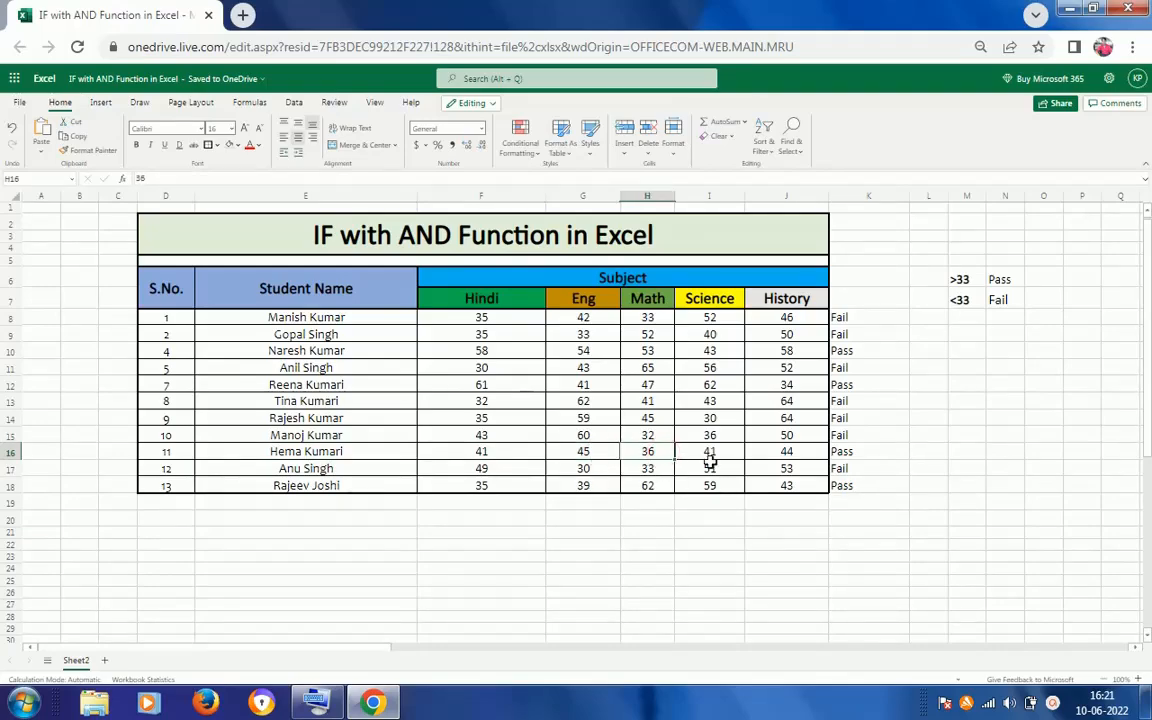
{"action": "left_click", "coordinate": [731, 456]}
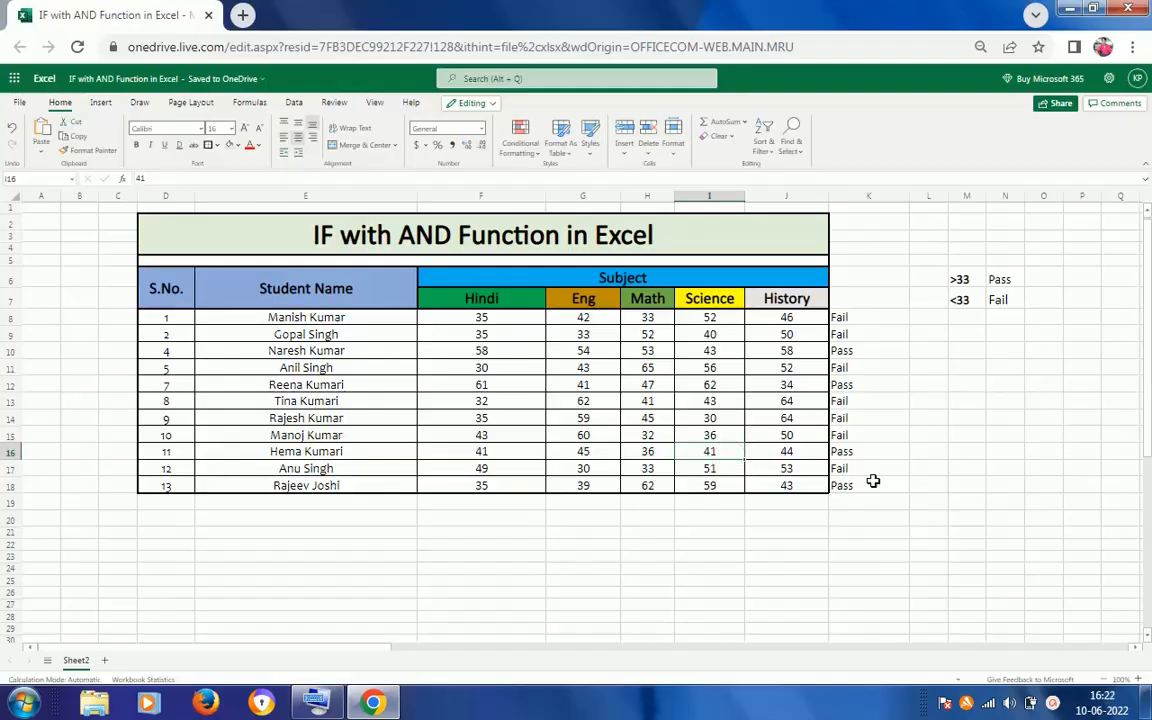
{"action": "left_click", "coordinate": [805, 455]}
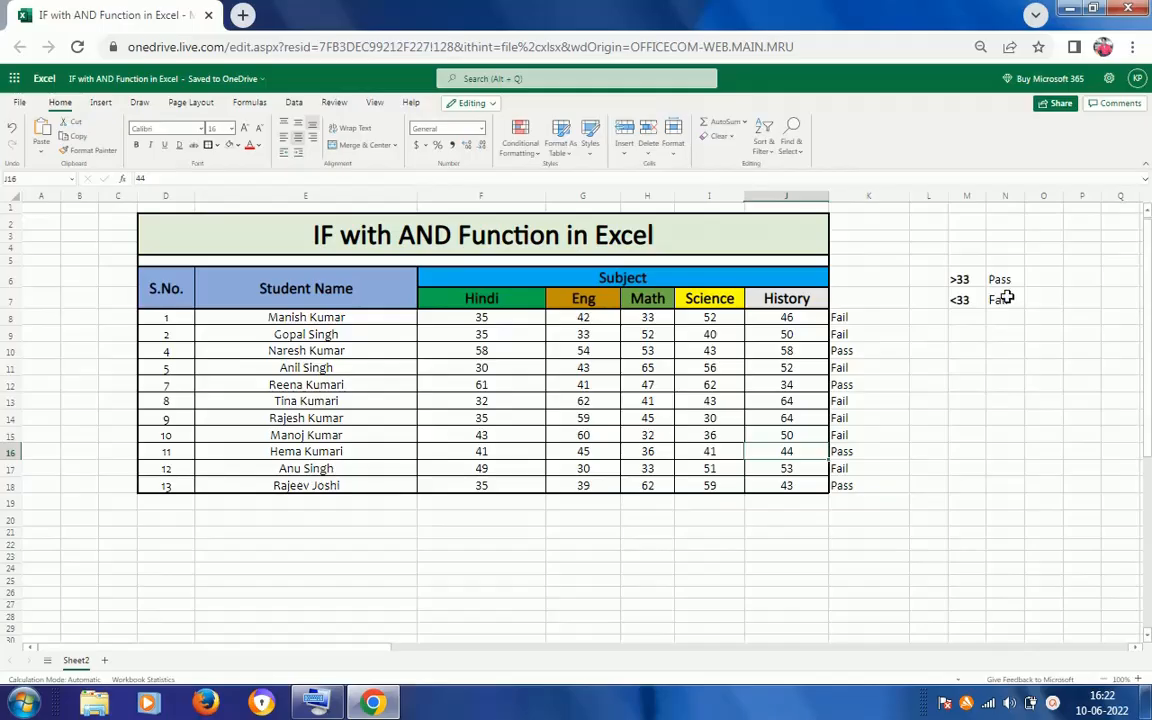
Test the formula in K8 by setting the Math mark in H8 to 34 and finally to 30.
{"action": "left_click", "coordinate": [866, 318]}
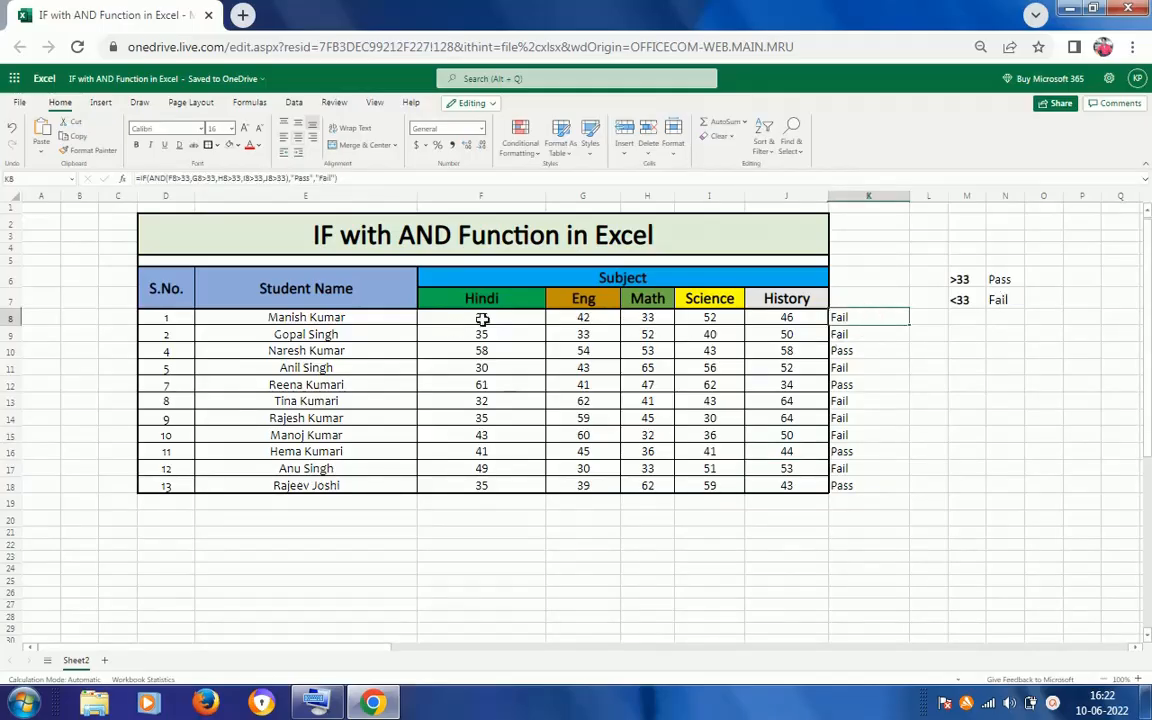
{"action": "left_click", "coordinate": [628, 362]}
{"action": "left_click", "coordinate": [655, 318]}
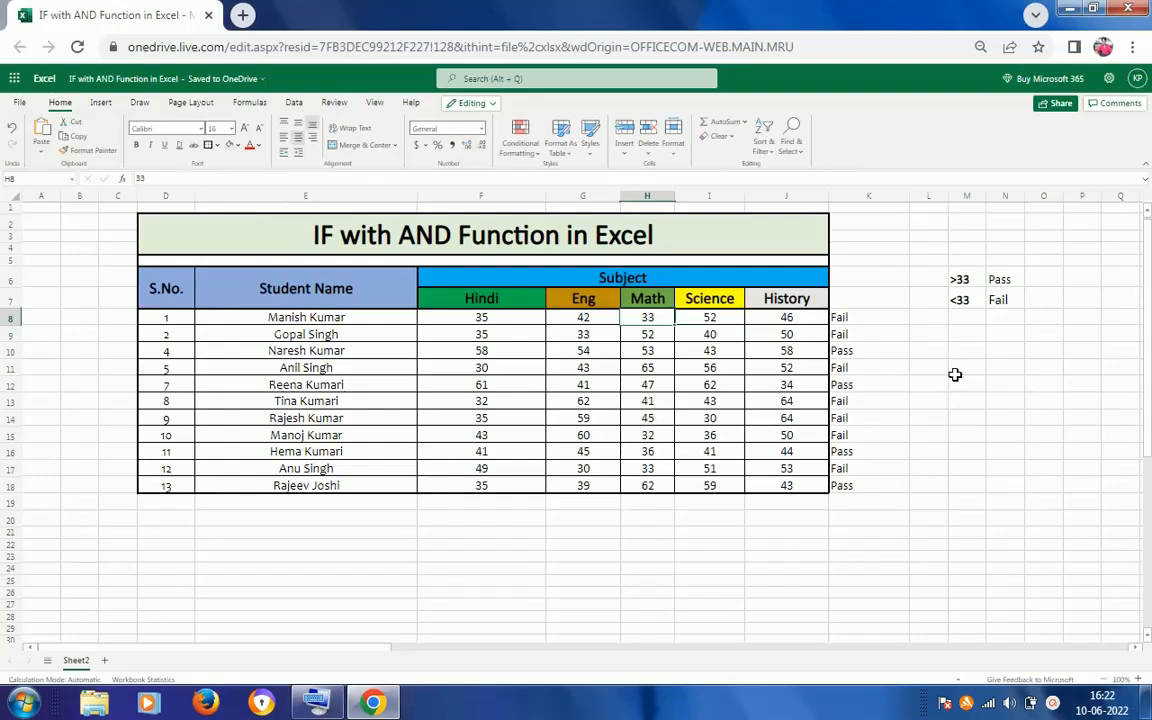
{"action": "type", "text": "3"}
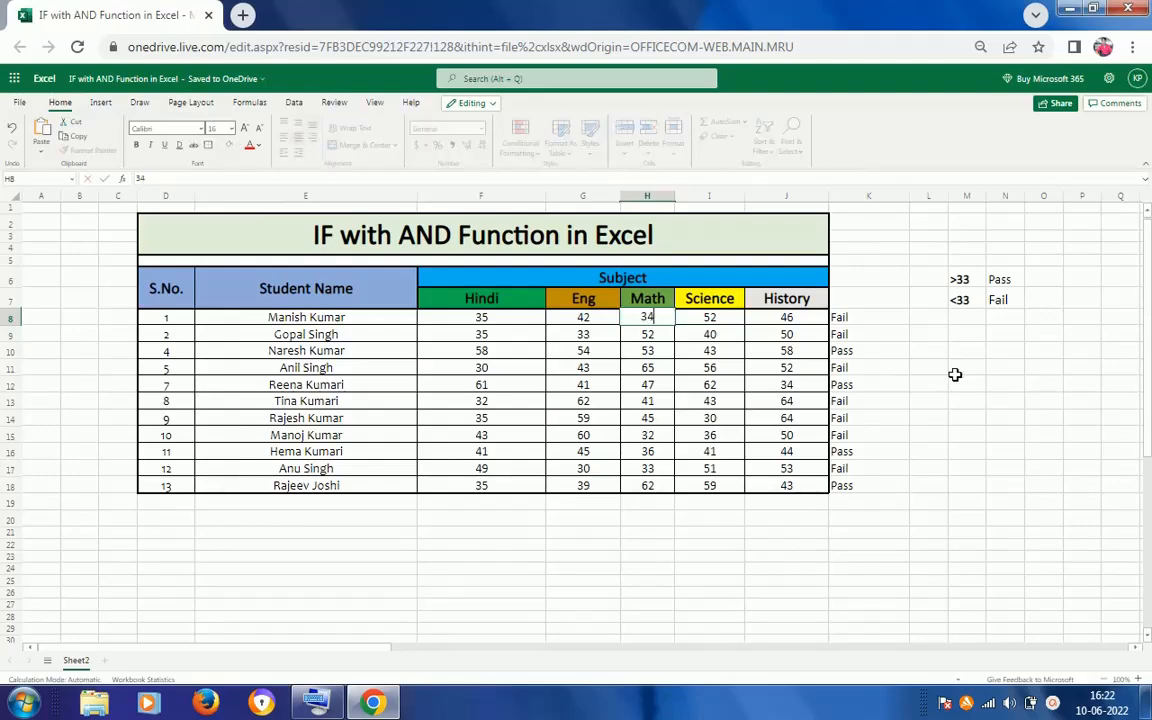
{"action": "type", "text": "4"}
{"action": "key", "text": "ctrl+Return"}
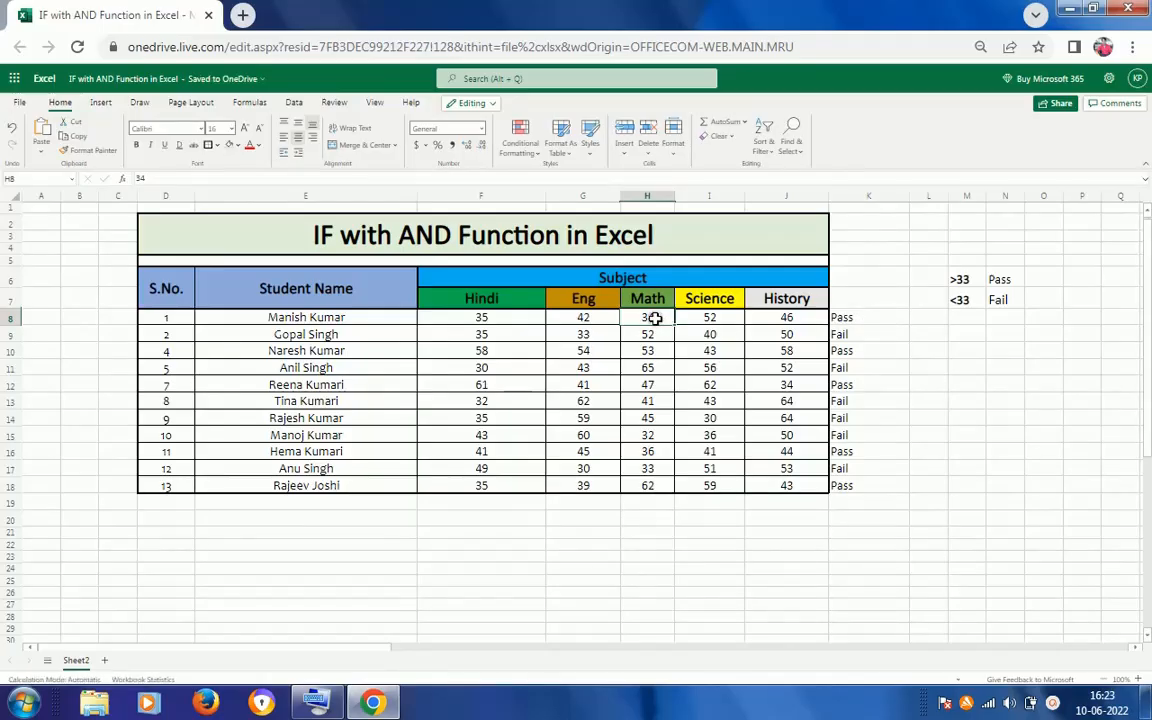
{"action": "type", "text": "30"}
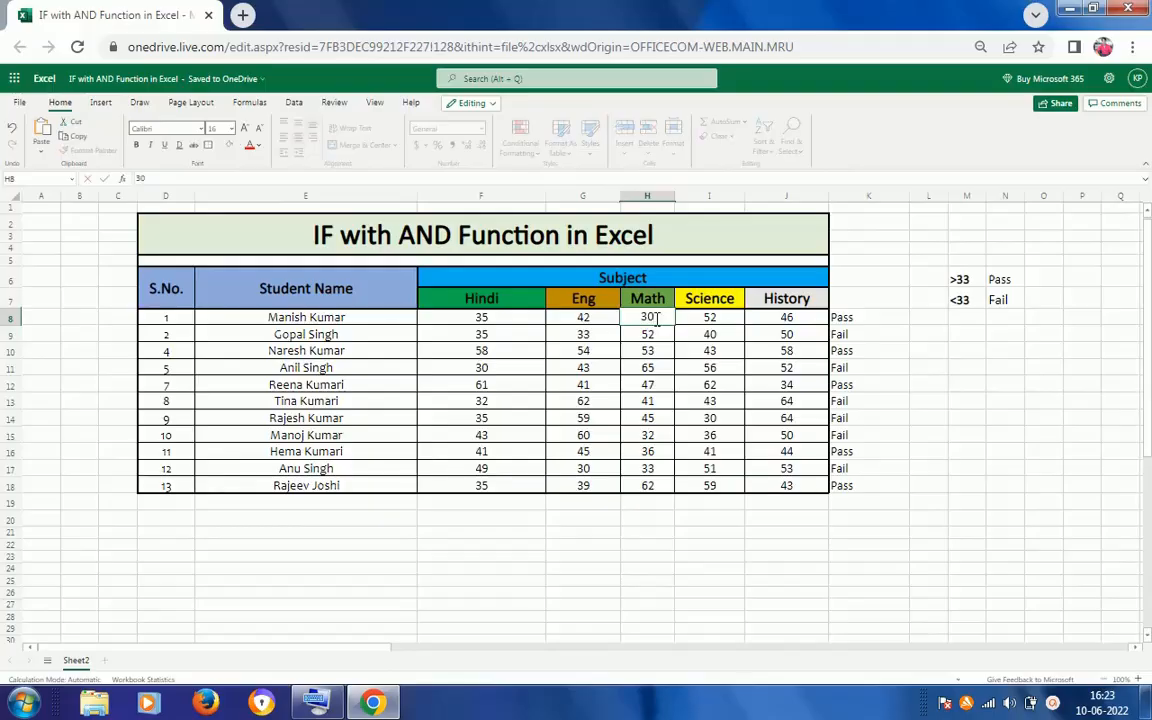
{"action": "key", "text": "Return"}
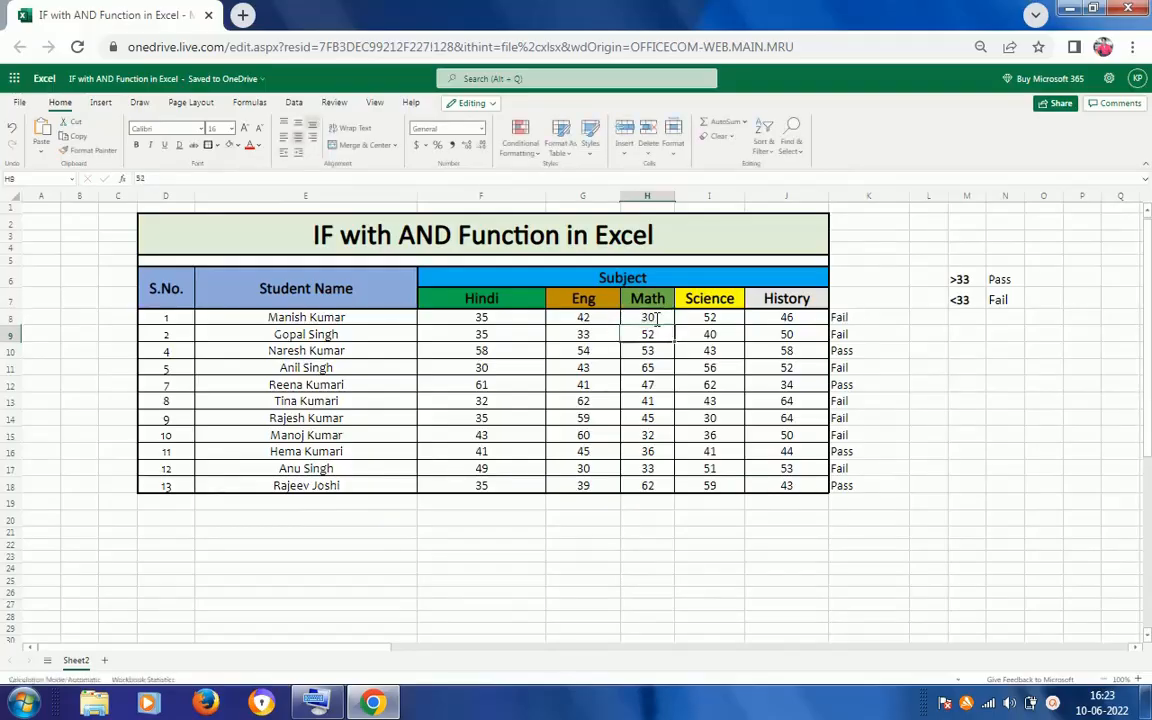
Test the formula in K9 by setting the Eng mark in G9 to 34, and check its result.
{"action": "left_click", "coordinate": [582, 338]}
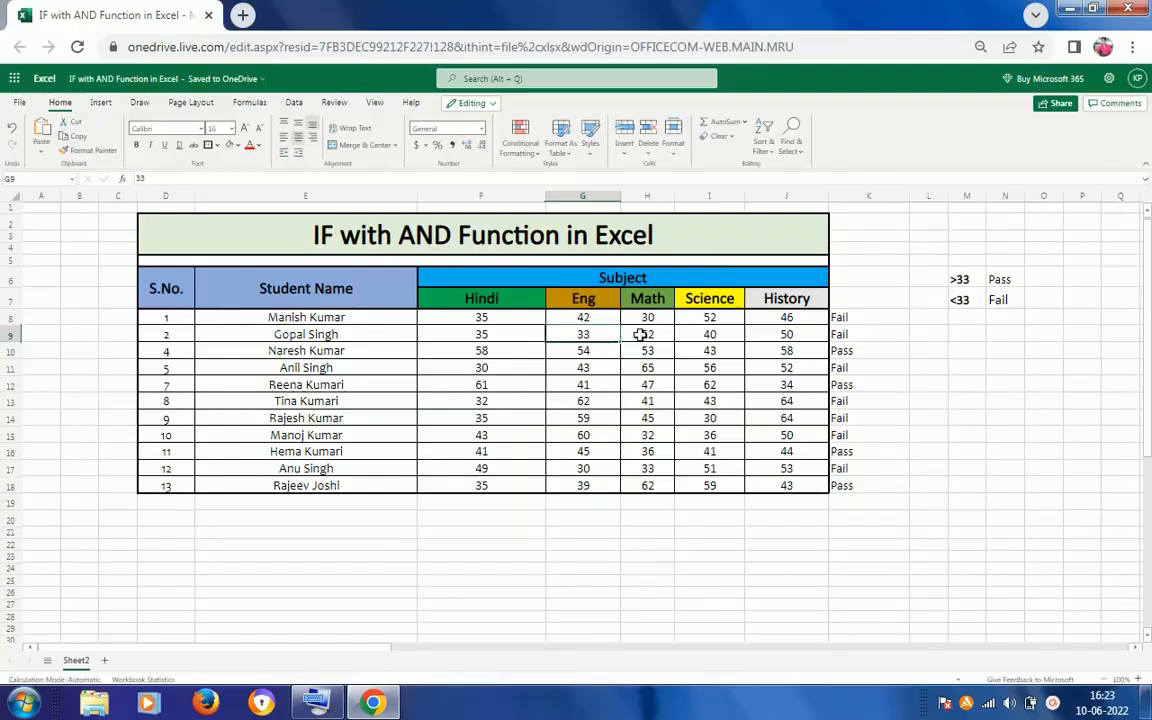
{"action": "type", "text": "34"}
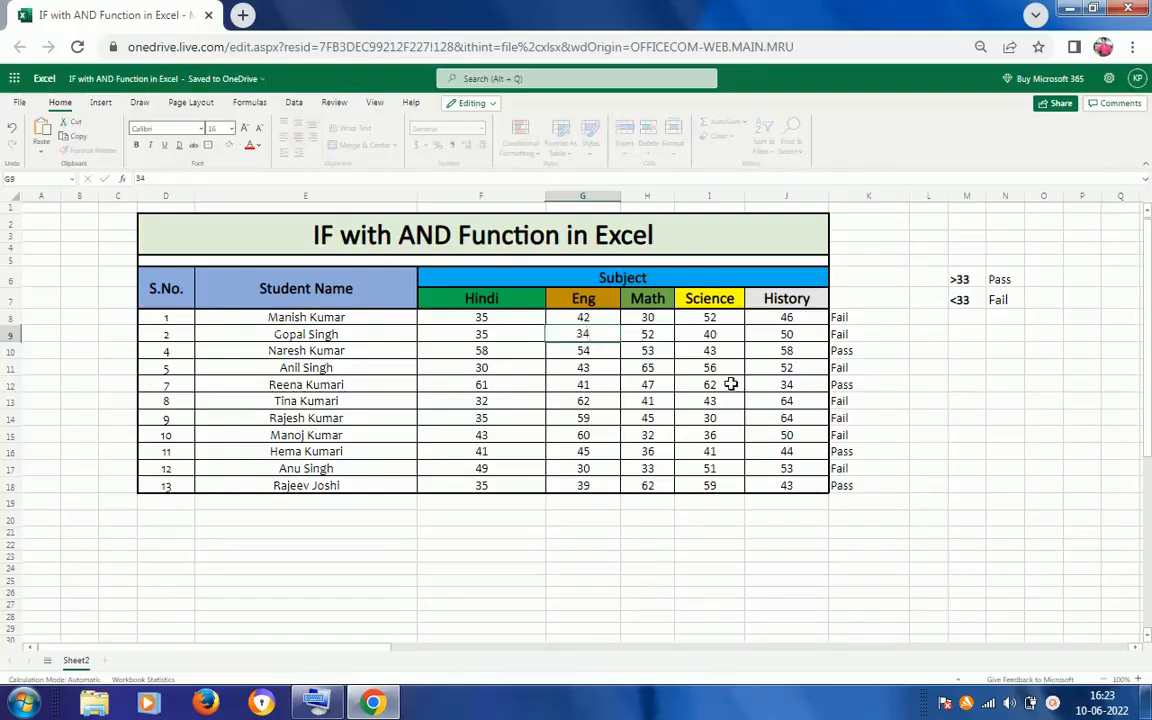
{"action": "key", "text": "ctrl+Return"}
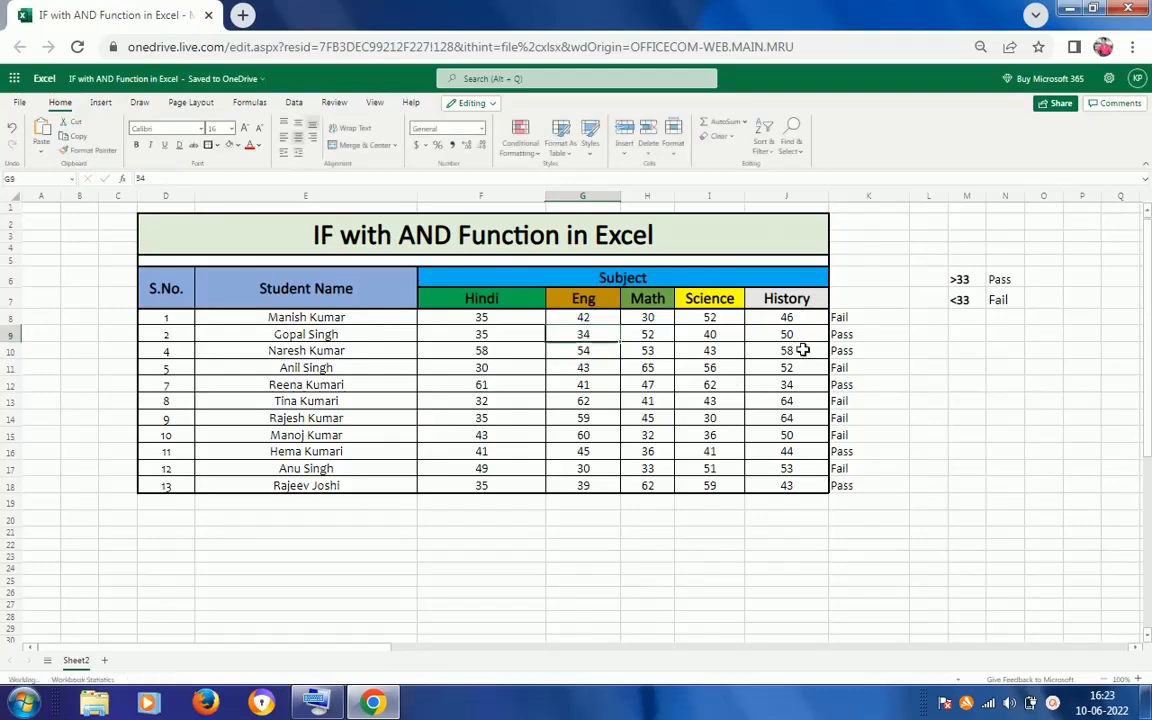
{"action": "left_click", "coordinate": [873, 340]}
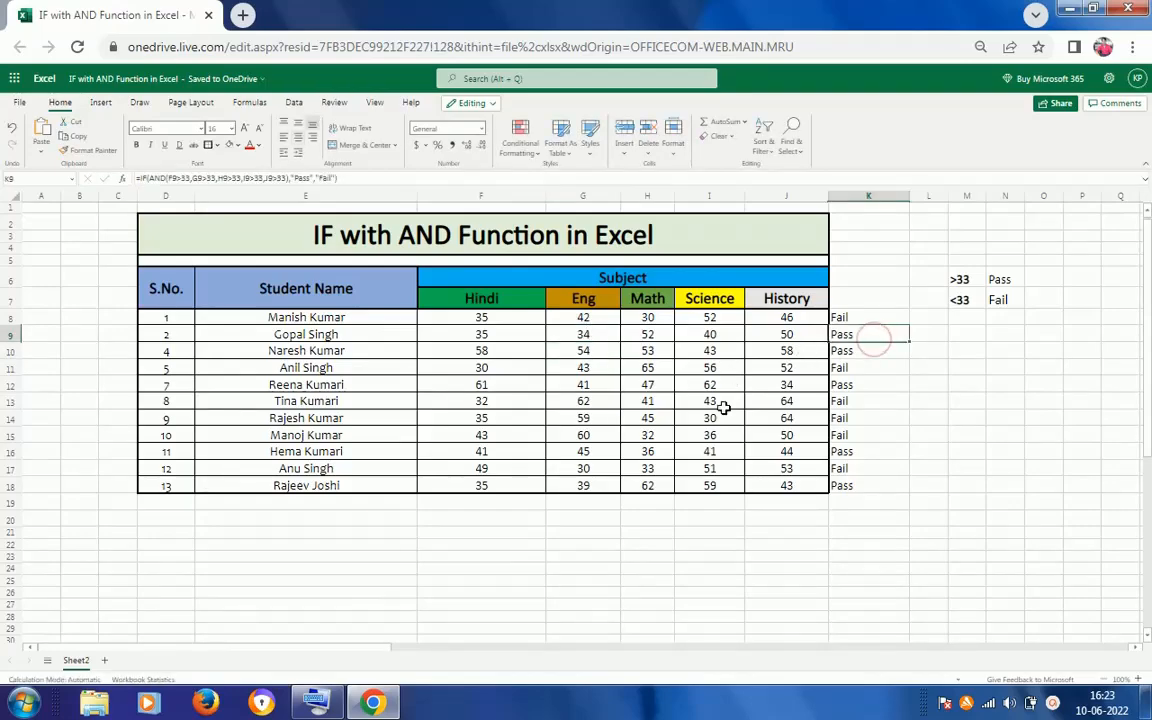
Set the Hindi mark in F11 to 34 to test the Pass/Fail formula in row 11.
{"action": "left_click", "coordinate": [507, 368]}
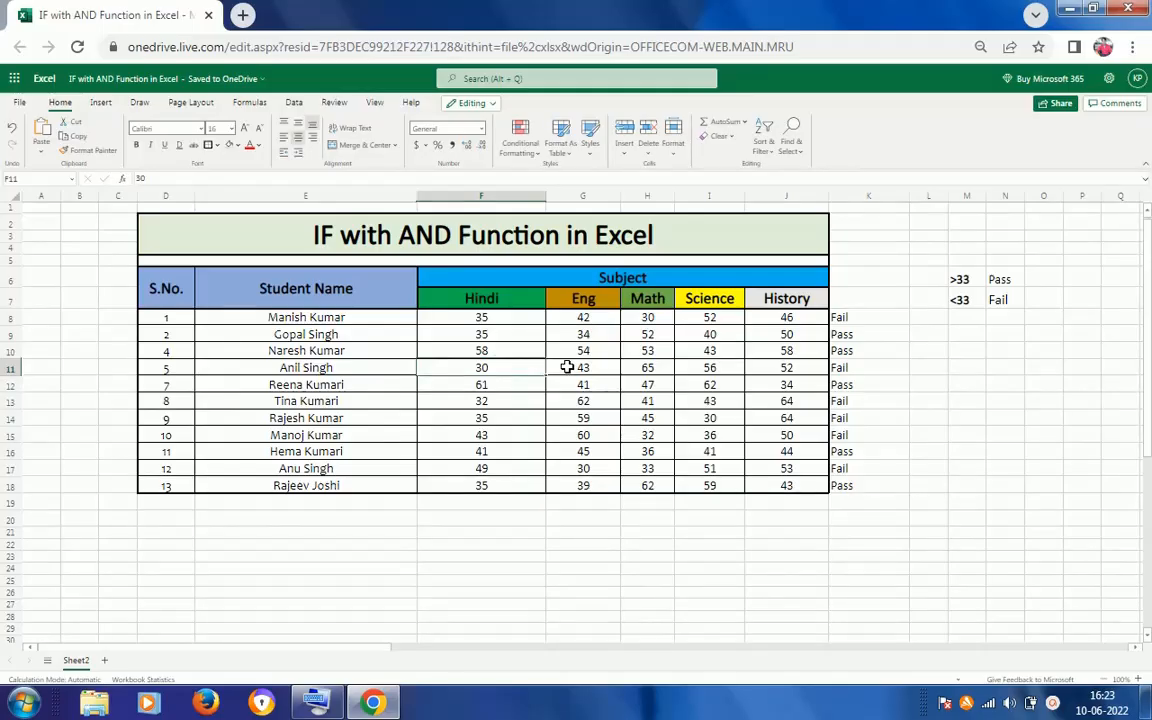
{"action": "type", "text": "34"}
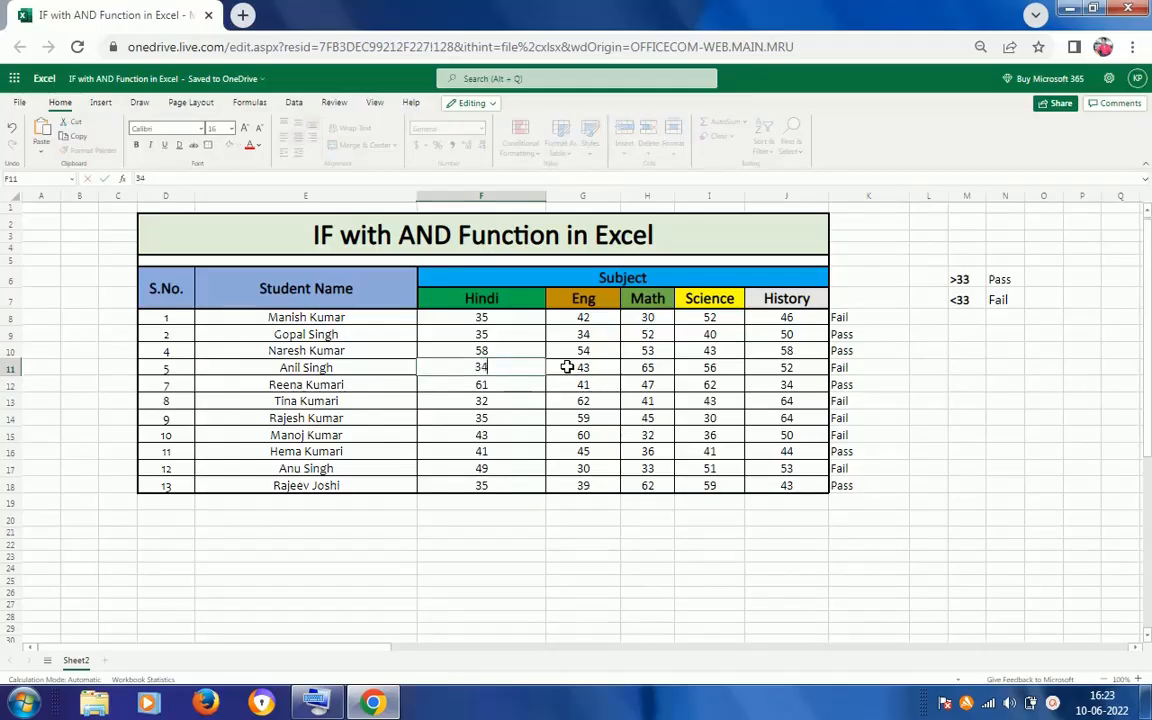
{"action": "key", "text": "ctrl+Return"}
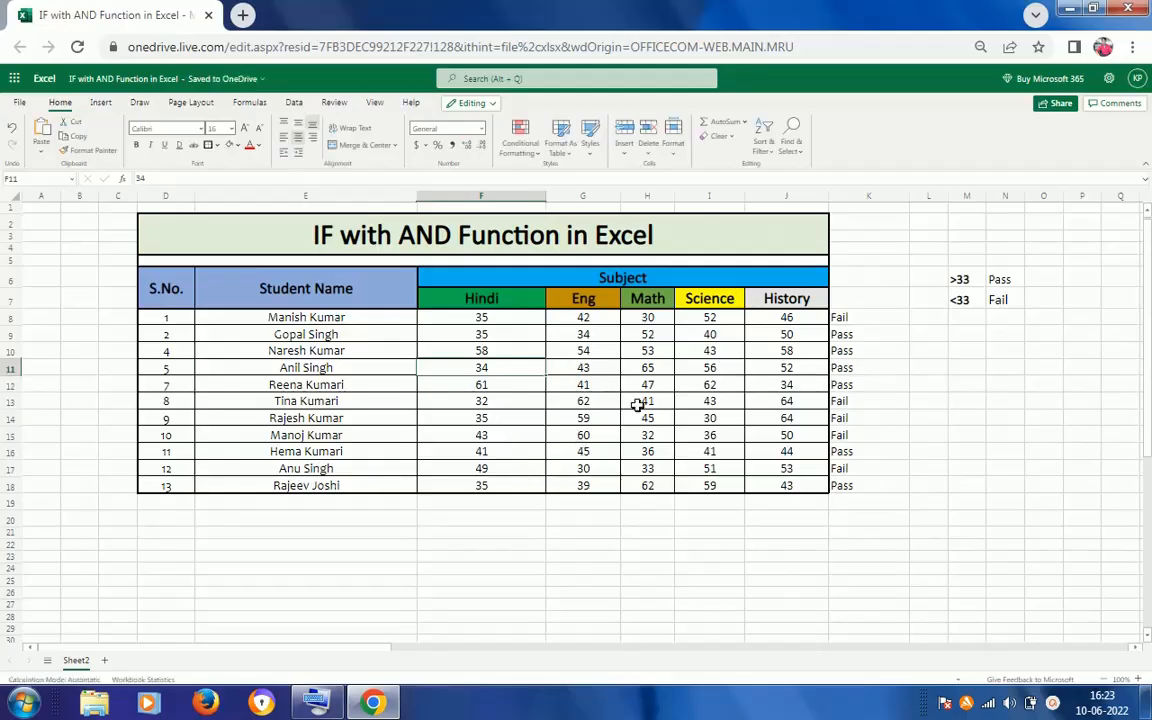
Set the Hindi mark in F13 to 34 and go through the subject marks in row 13.
{"action": "left_click", "coordinate": [495, 401]}
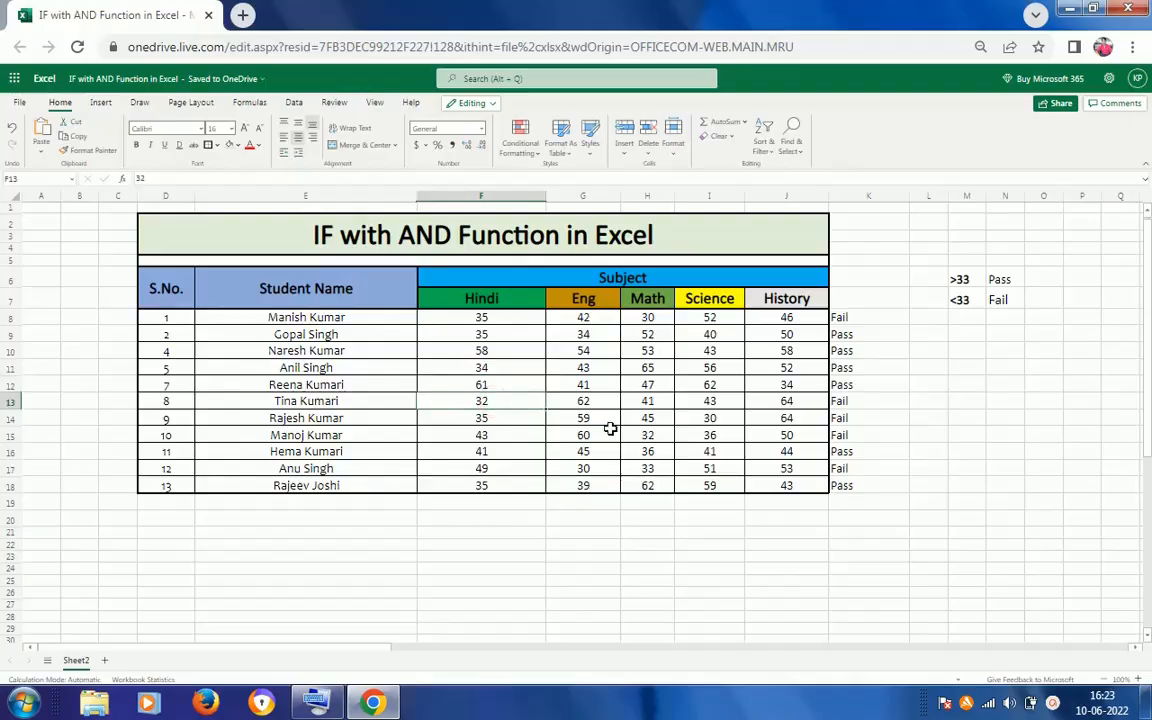
{"action": "type", "text": "34"}
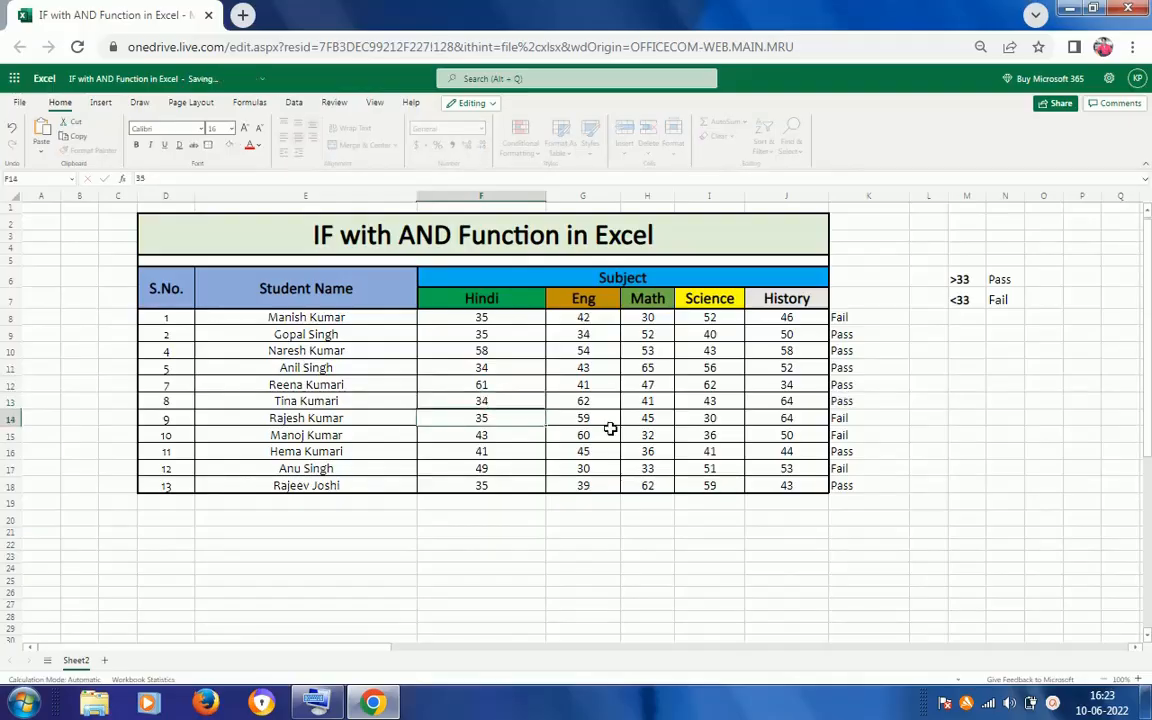
{"action": "key", "text": "Tab"}
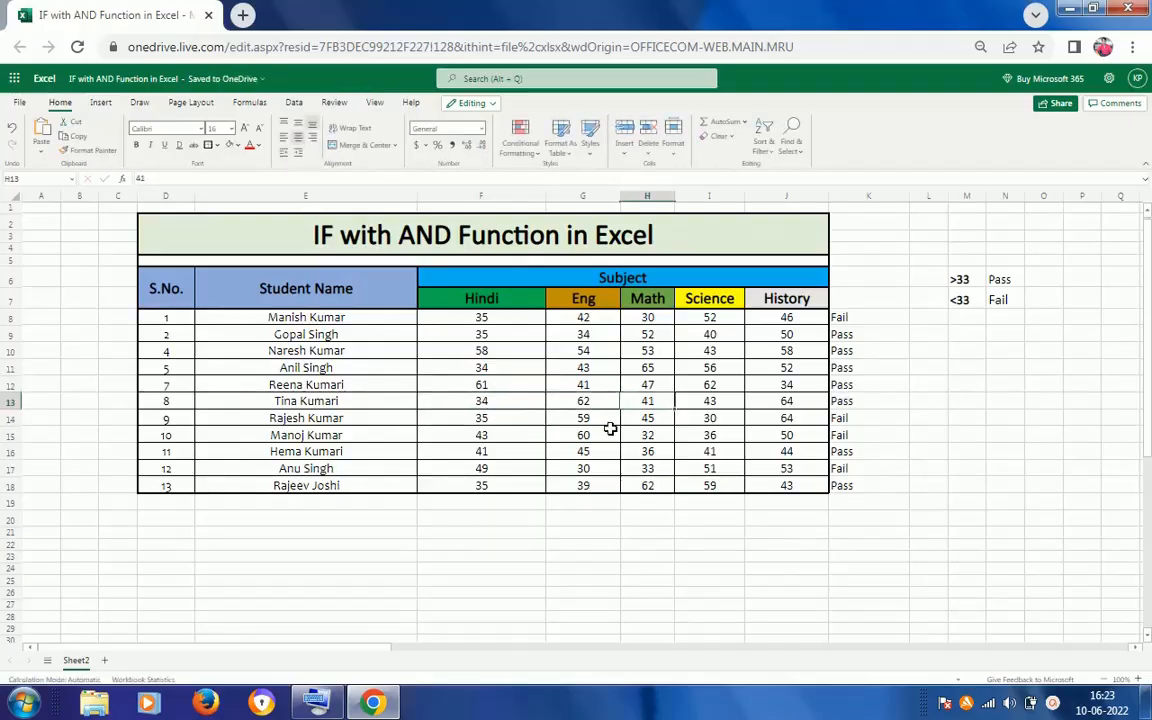
{"action": "key", "text": "Tab"}
{"action": "key", "text": "Tab"}
{"action": "key", "text": "Left"}
{"action": "key", "text": "Left"}
{"action": "key", "text": "Left"}
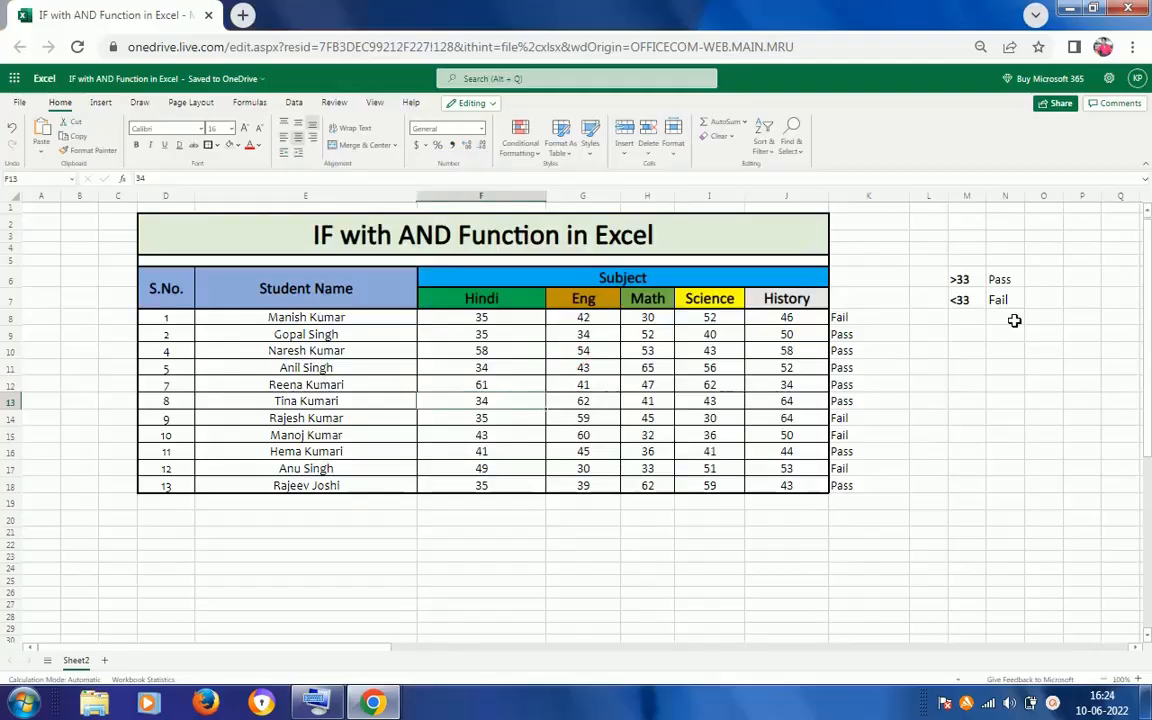
Compare the result in K14 with the Hindi, Eng and Math marks in row 14.
{"action": "left_click", "coordinate": [847, 421]}
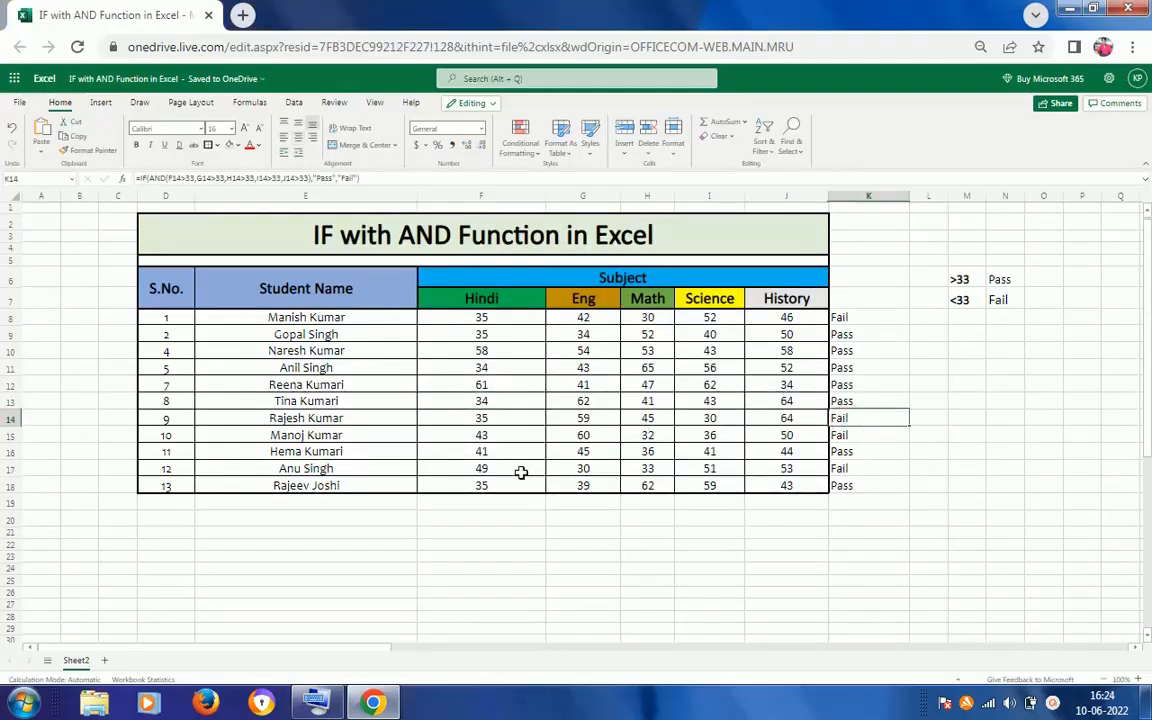
{"action": "left_click", "coordinate": [507, 421]}
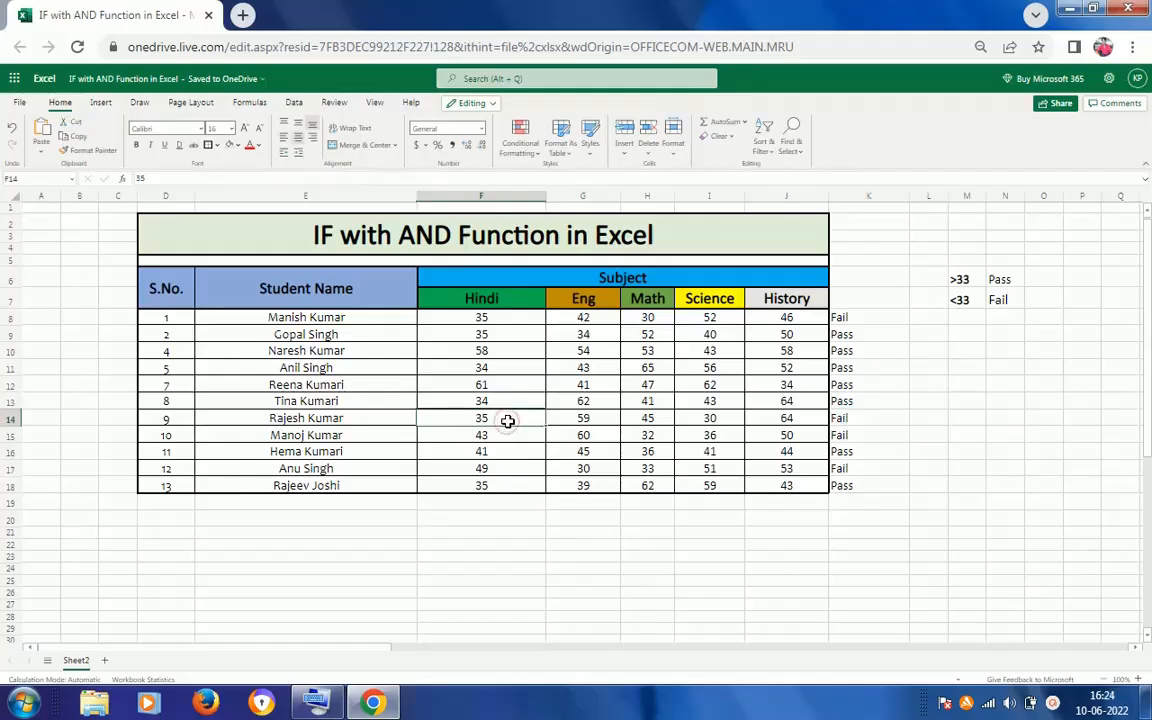
{"action": "left_click", "coordinate": [582, 421]}
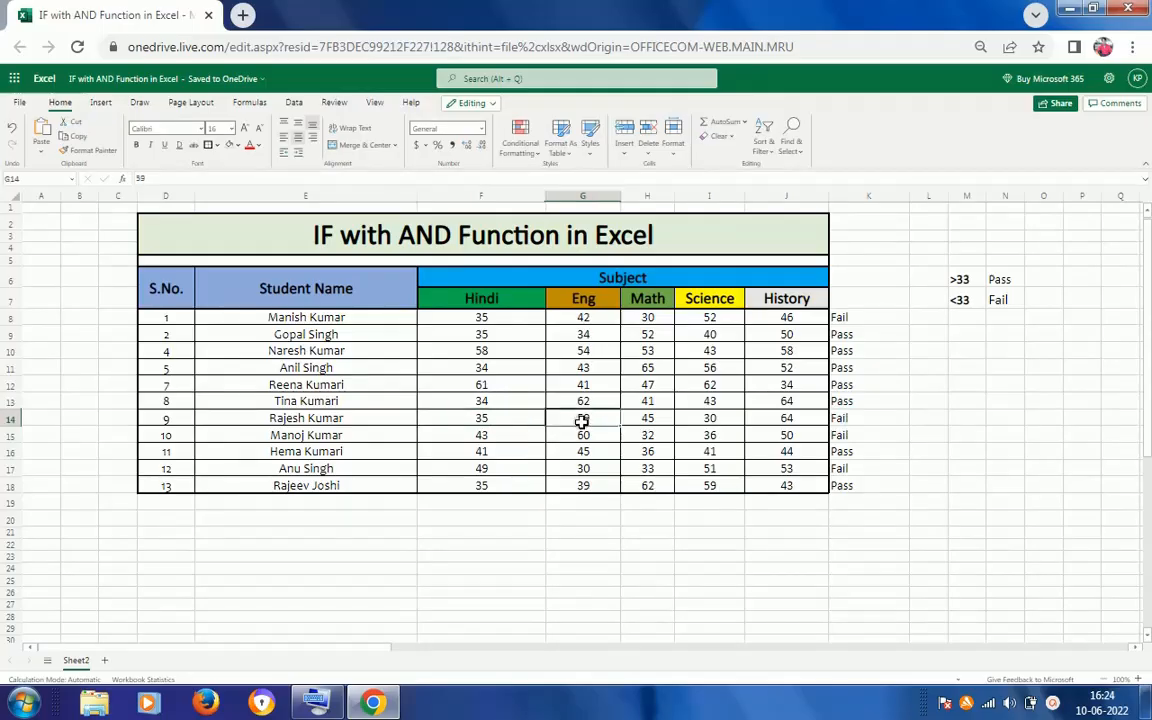
{"action": "left_click", "coordinate": [639, 421]}
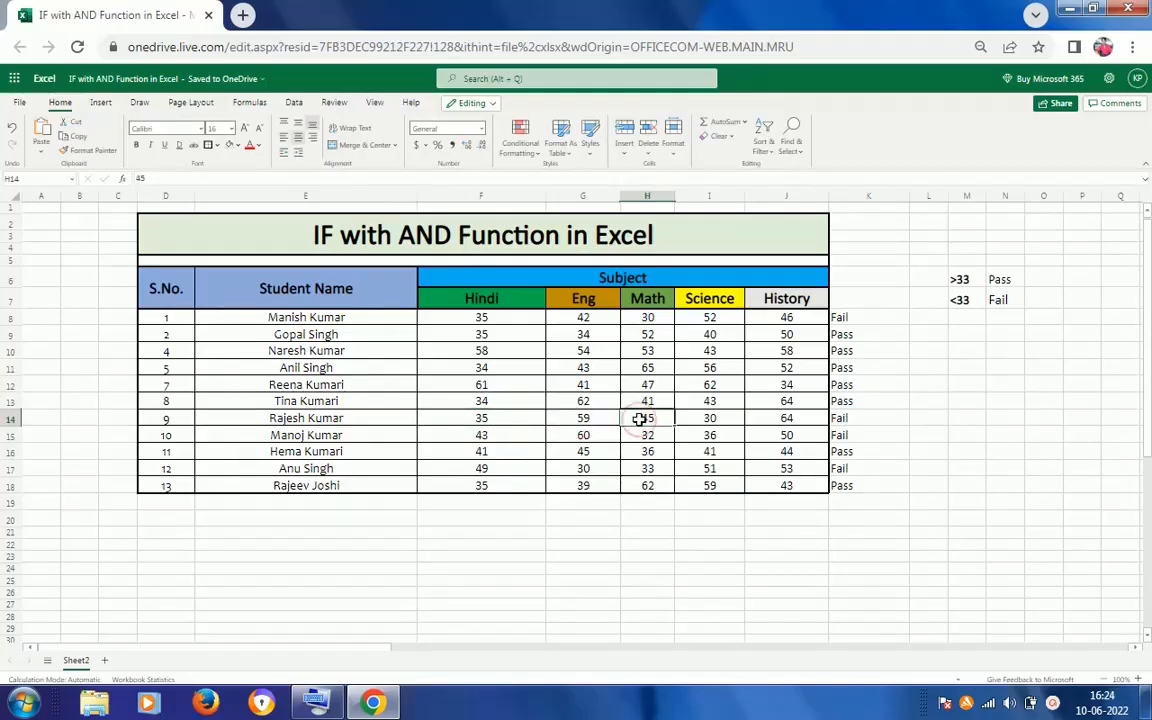
Set the Science mark in I14 to 34 and check the result in K14.
{"action": "left_click", "coordinate": [705, 419]}
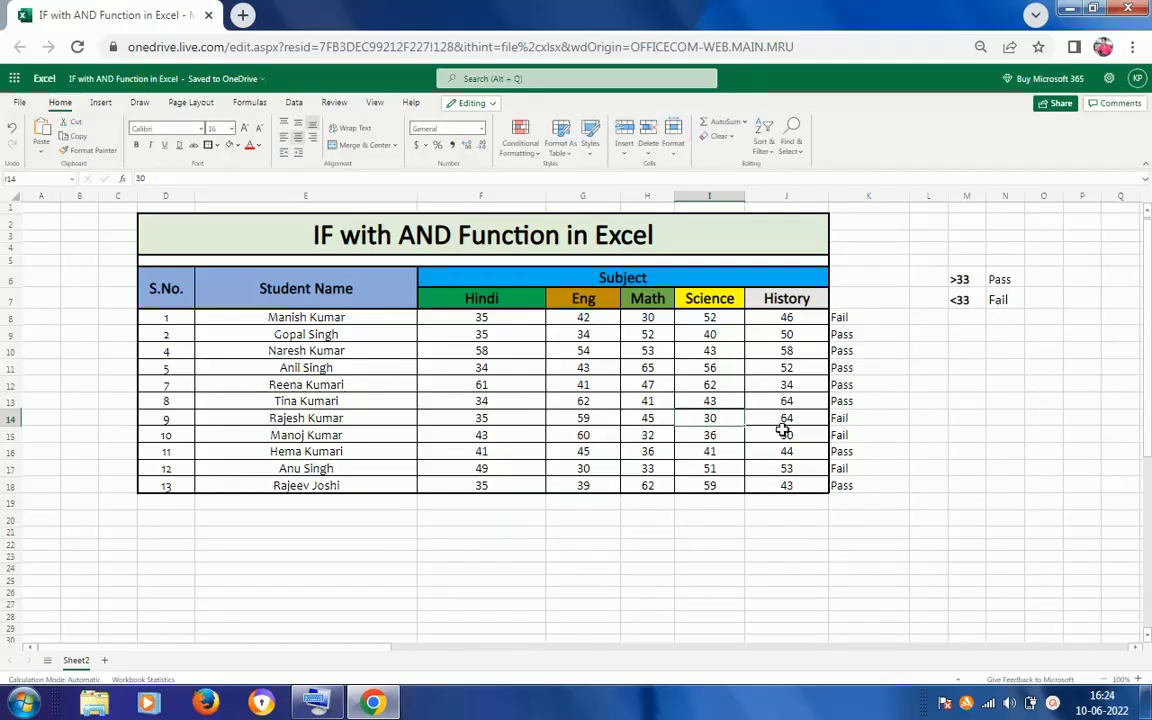
{"action": "type", "text": "34"}
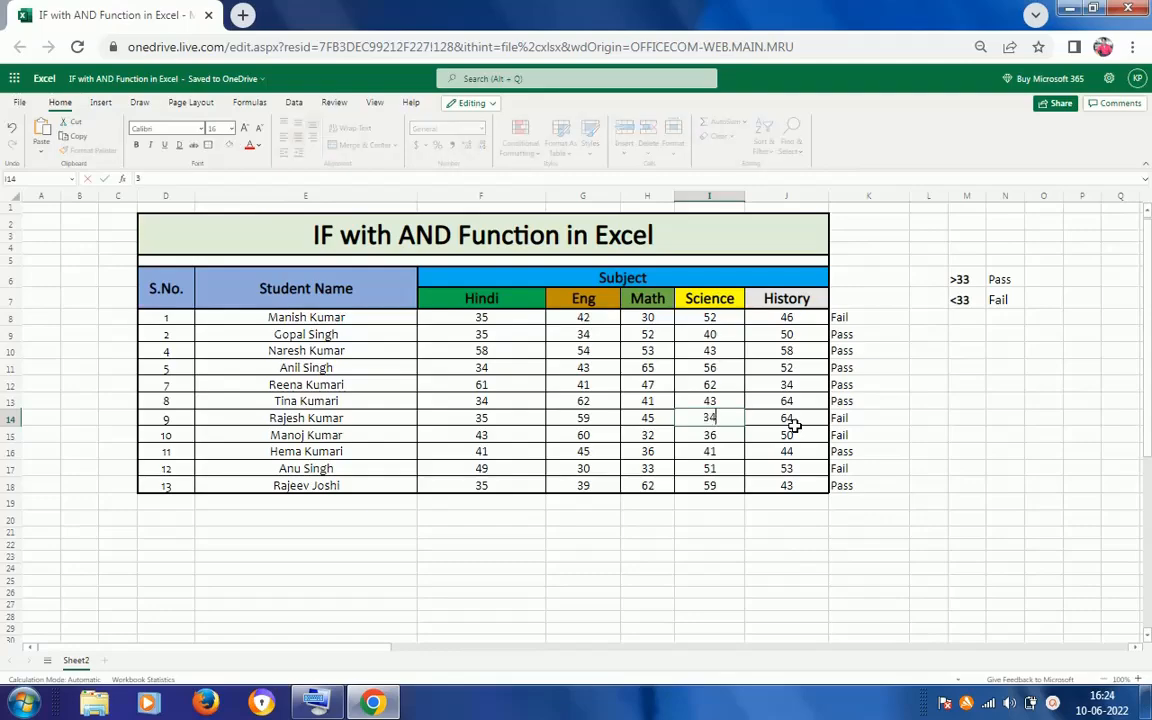
{"action": "key", "text": "ctrl+Return"}
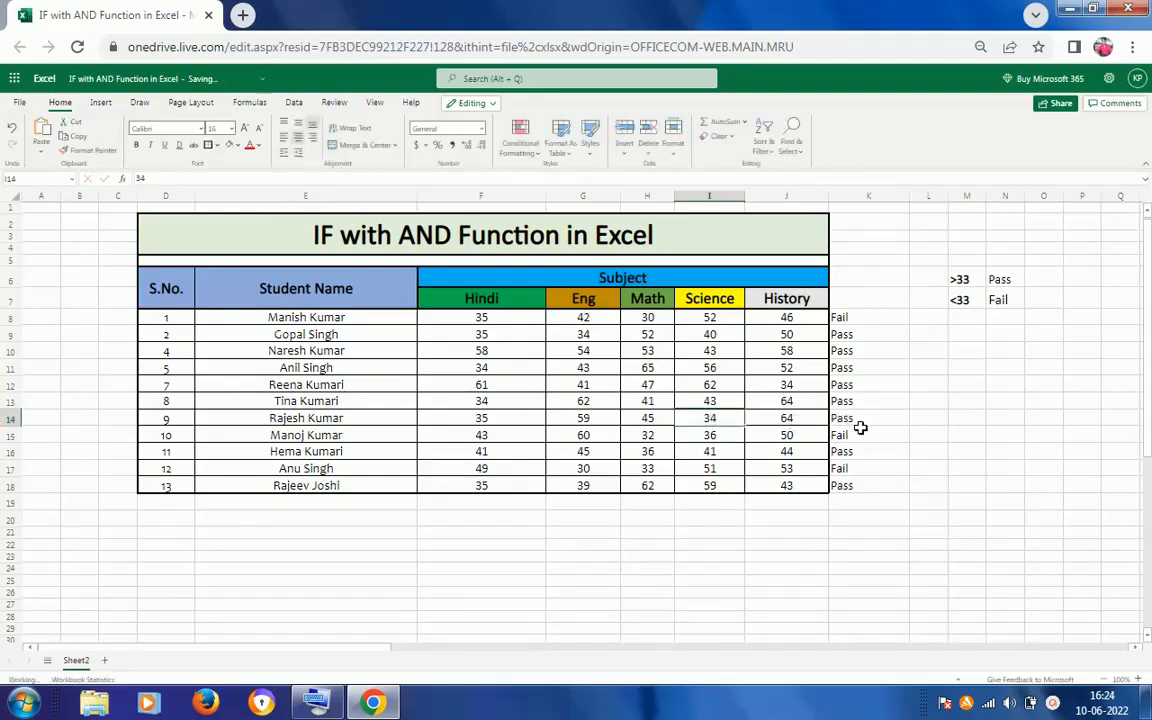
{"action": "left_click", "coordinate": [871, 422]}
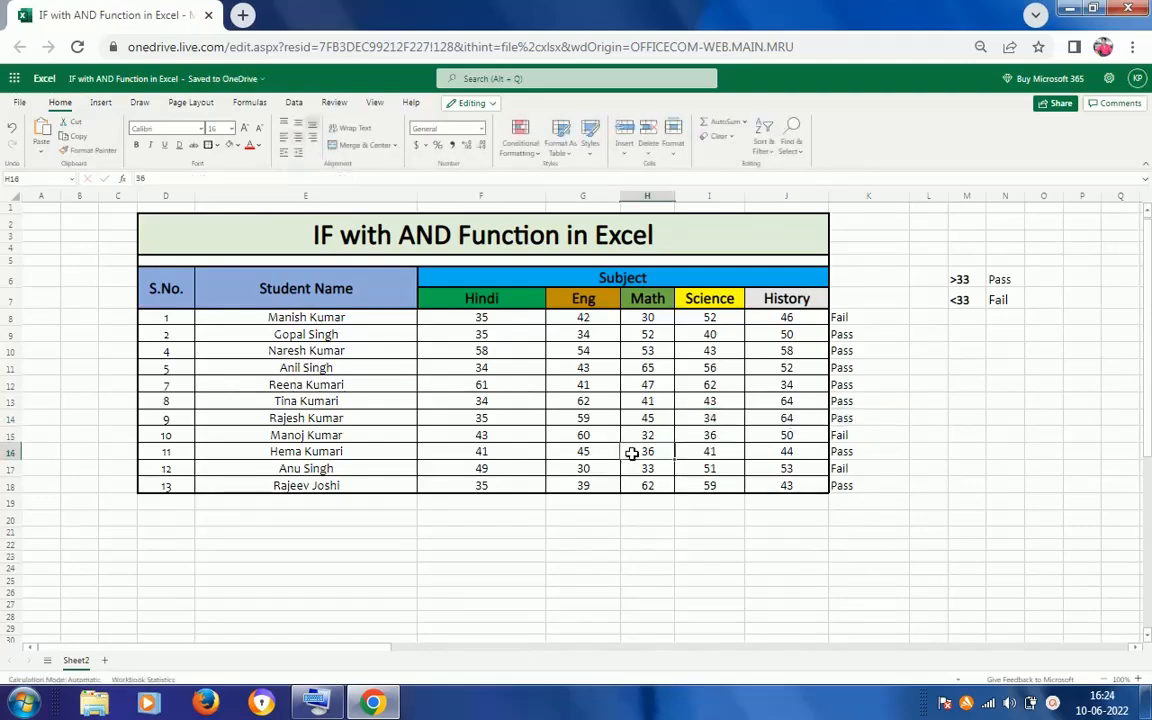
Dismiss the Windows performance prompt by keeping the current color scheme.
{"action": "left_click", "coordinate": [632, 453]}
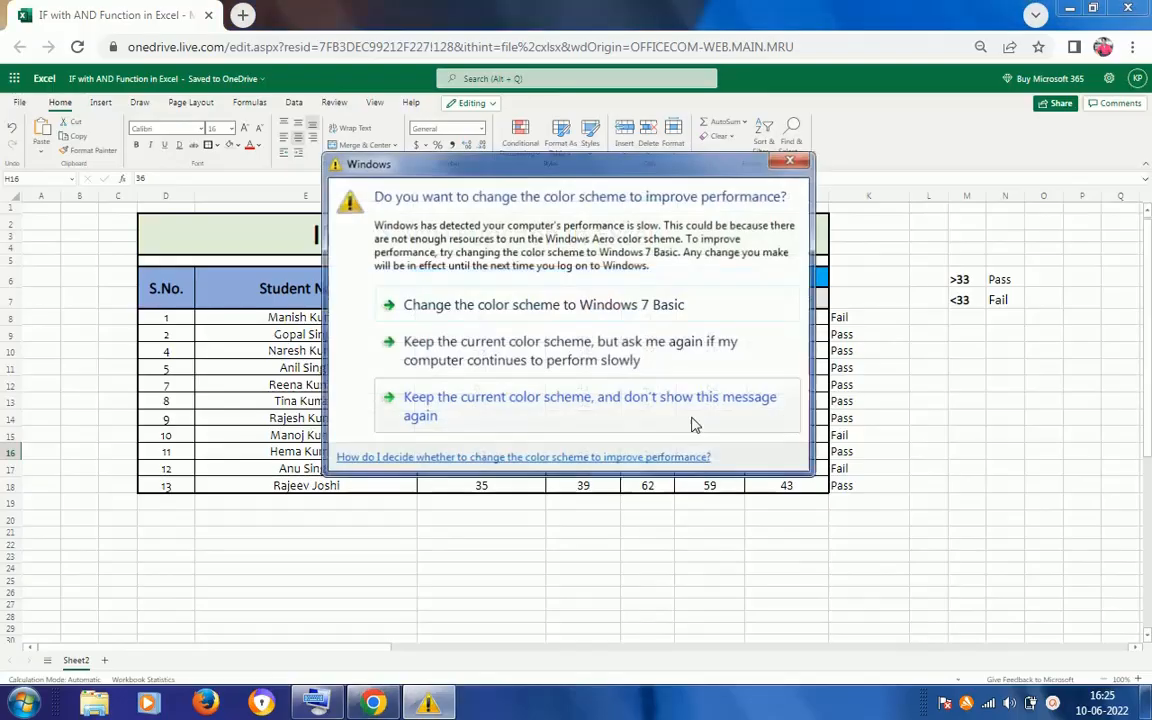
{"action": "left_click", "coordinate": [572, 346]}
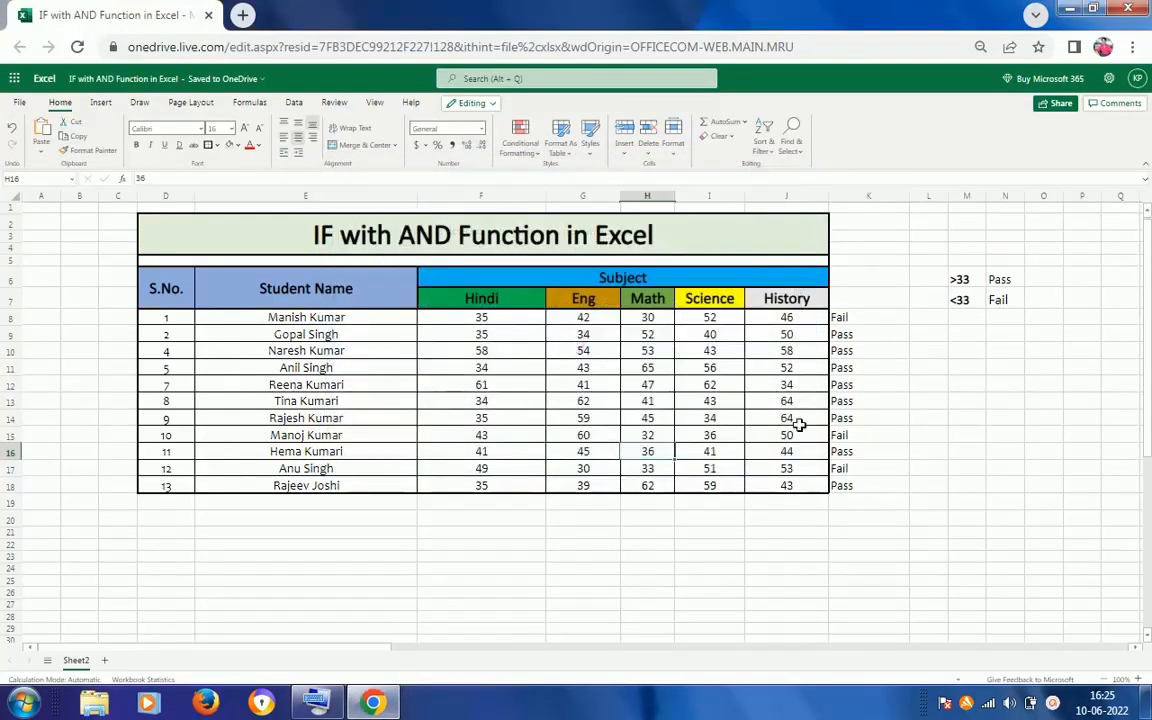
{"action": "left_click", "coordinate": [870, 329]}
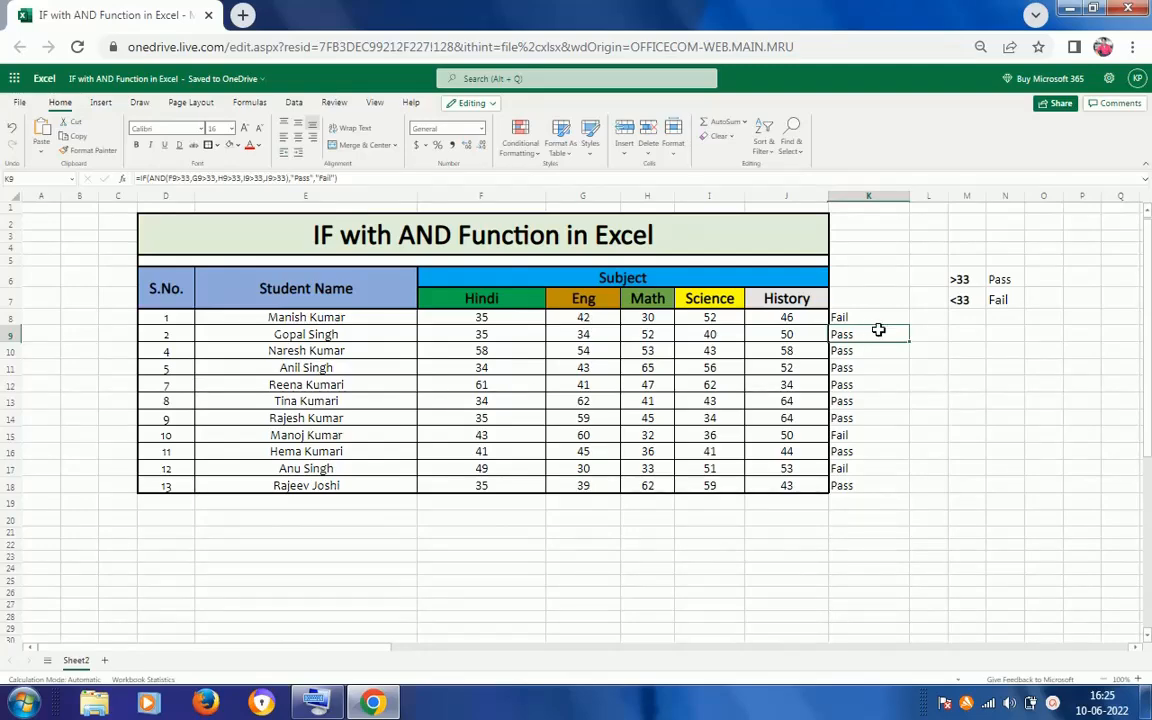
{"action": "left_click", "coordinate": [1052, 703]}
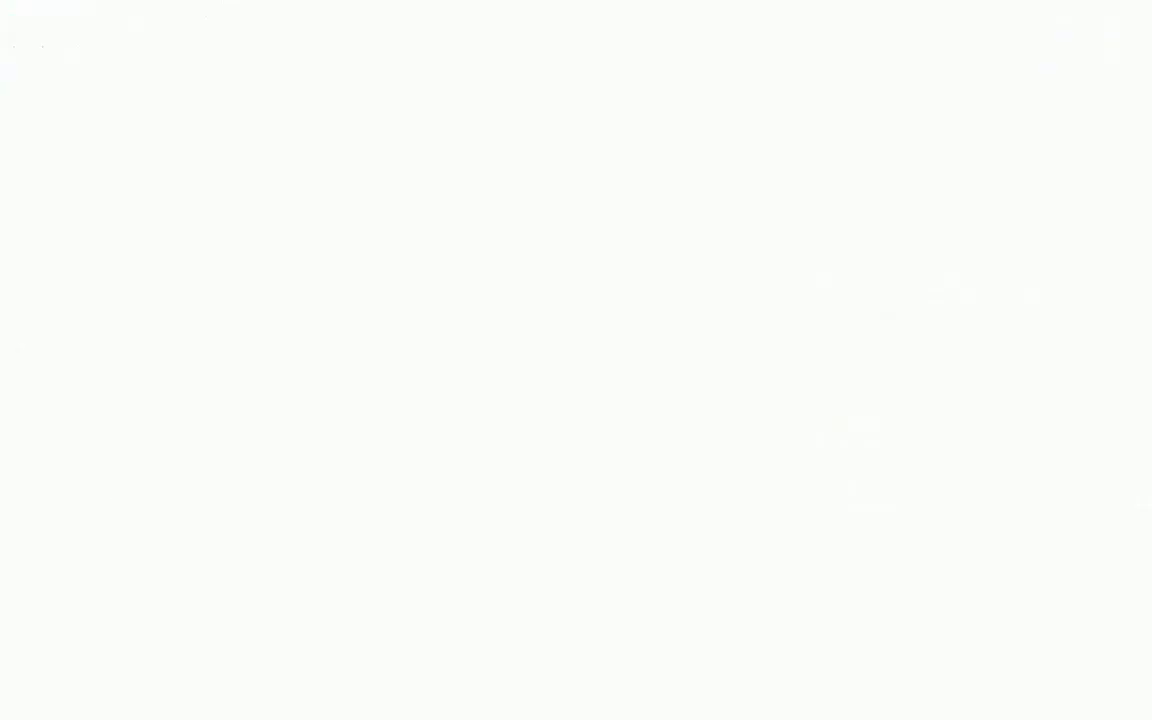